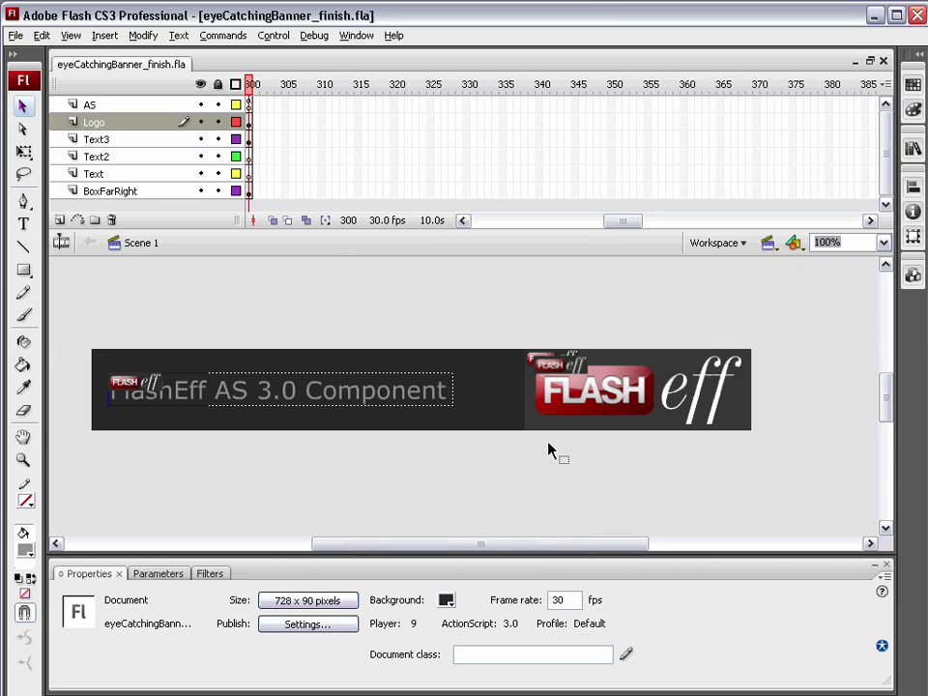
Preview the finished banner as a playing movie, then close the preview.
{"action": "key", "text": "ctrl+Return"}
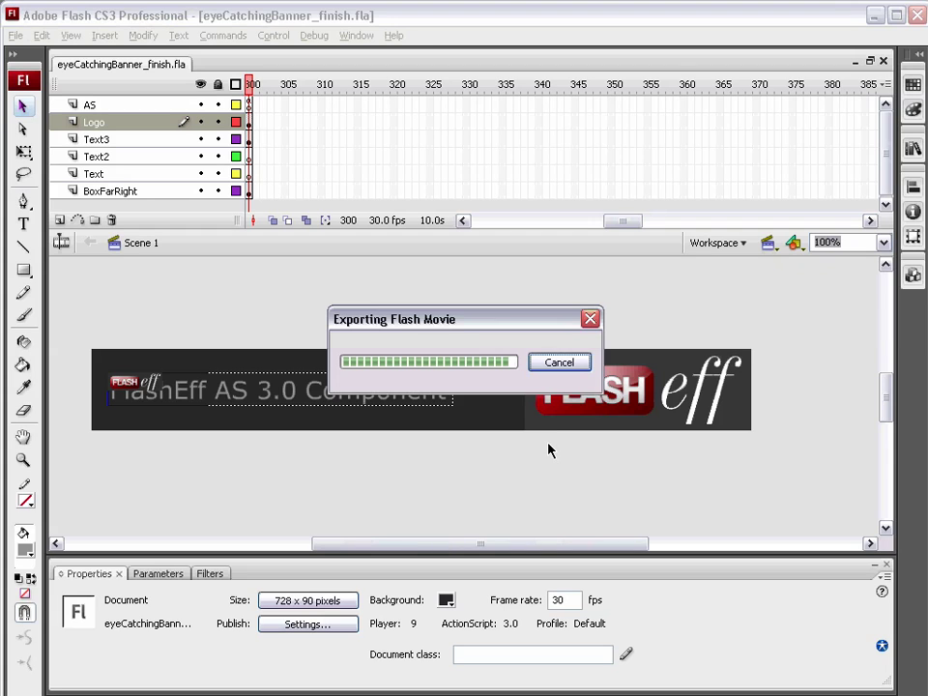
{"action": "mouse_move", "coordinate": [503, 230]}
{"action": "left_mouse_down"}
{"action": "mouse_move", "coordinate": [516, 209]}
{"action": "mouse_move", "coordinate": [510, 214]}
{"action": "left_mouse_up"}
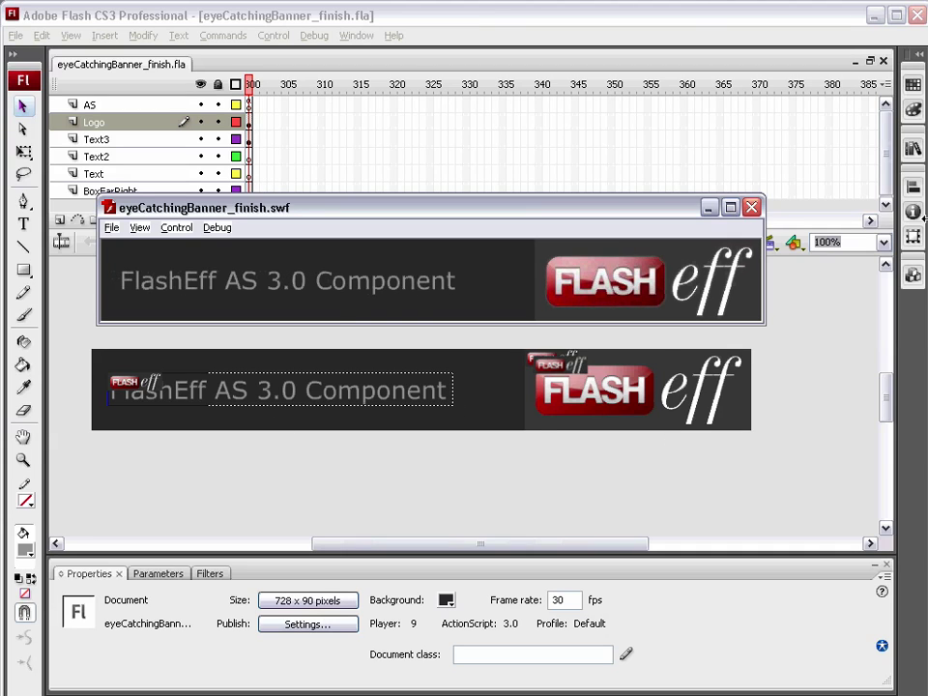
{"action": "left_click", "coordinate": [753, 211]}
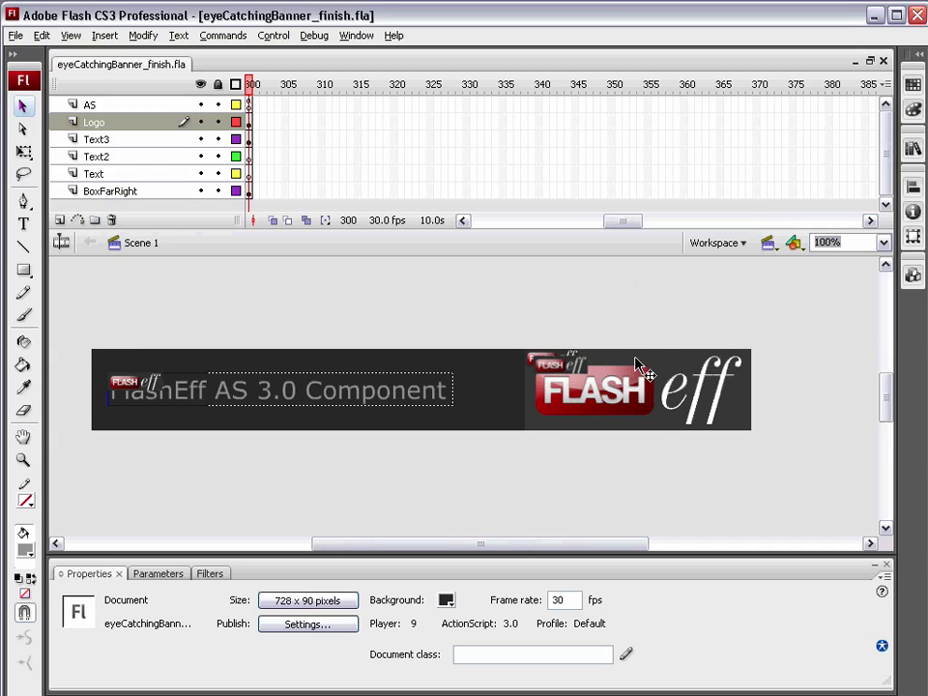
Create a new Flash File (ActionScript 3.0) document.
{"action": "left_click", "coordinate": [15, 35]}
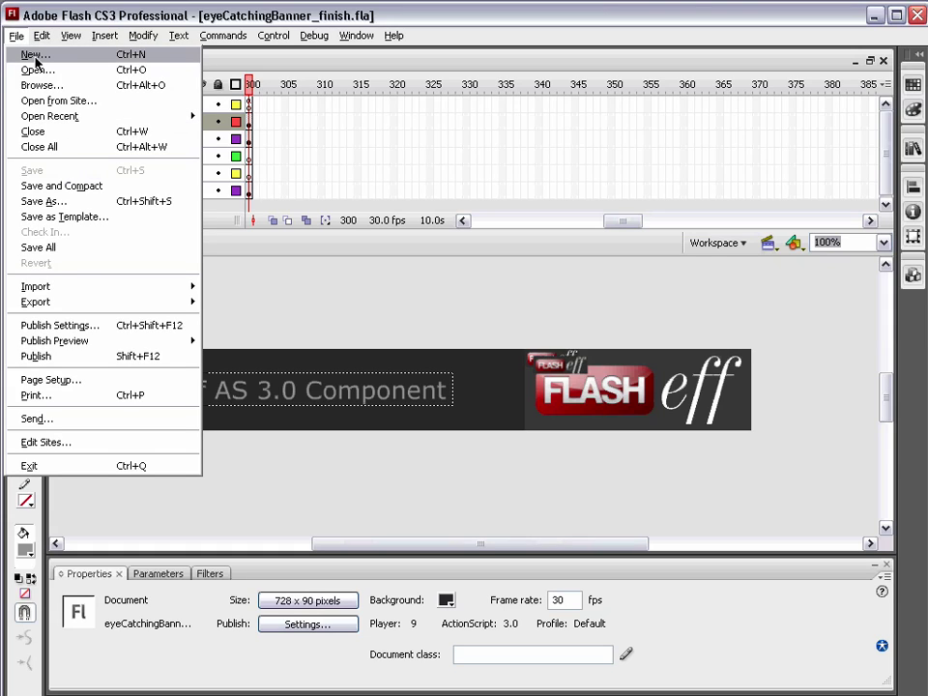
{"action": "left_click", "coordinate": [36, 56]}
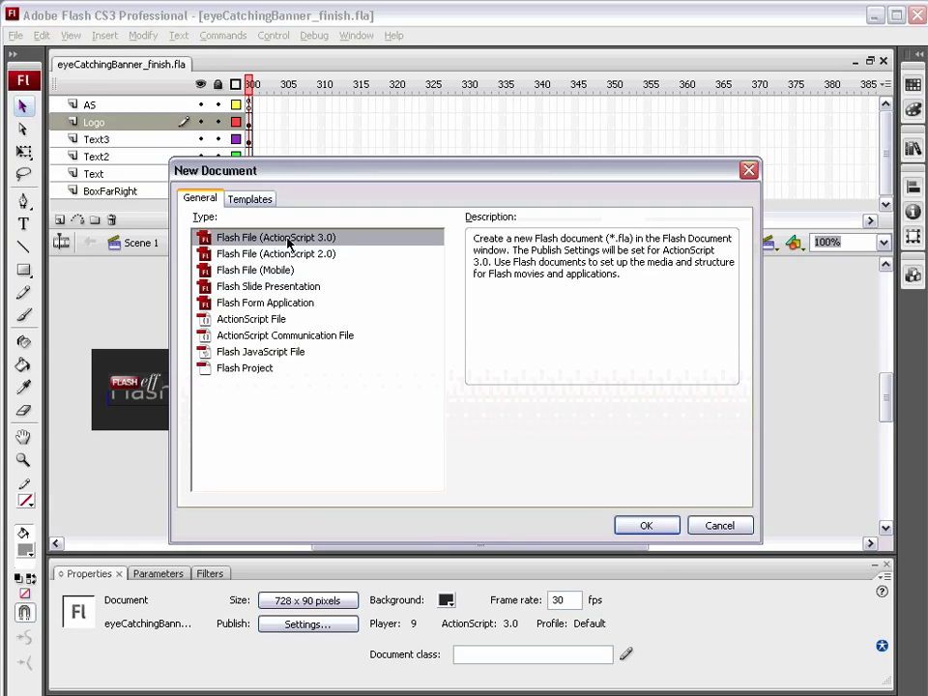
{"action": "left_click", "coordinate": [657, 527]}
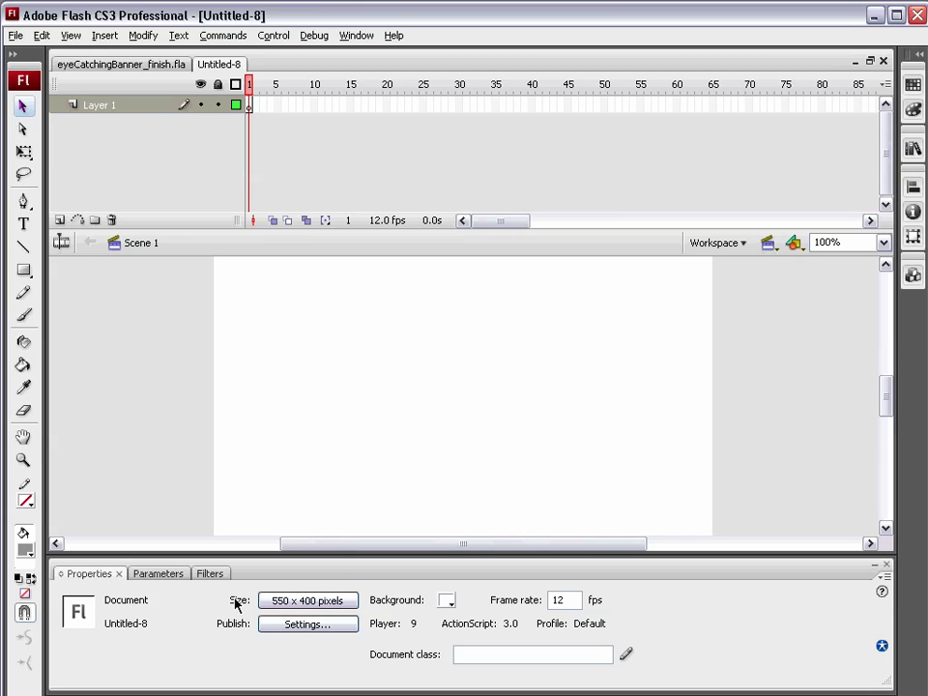
Set the document to 728 x 90 pixels, #333333 background and 30 fps.
{"action": "left_click", "coordinate": [306, 600]}
{"action": "left_click_drag", "start_coordinate": [658, 334], "coordinate": [354, 239]}
{"action": "type", "text": "728"}
{"action": "key", "text": "Tab"}
{"action": "type", "text": "90"}
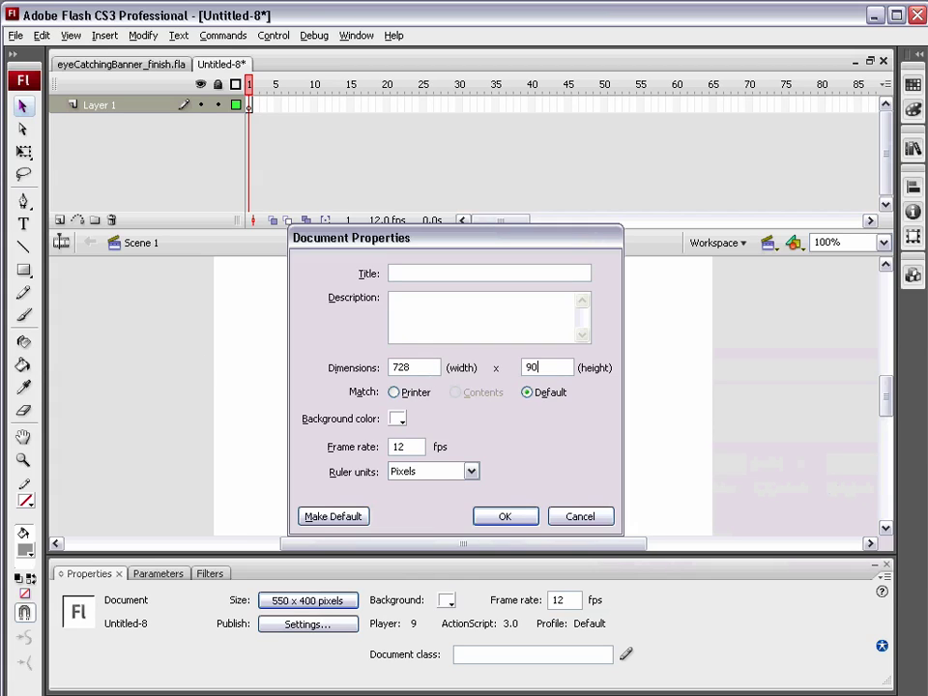
{"action": "left_click", "coordinate": [397, 418]}
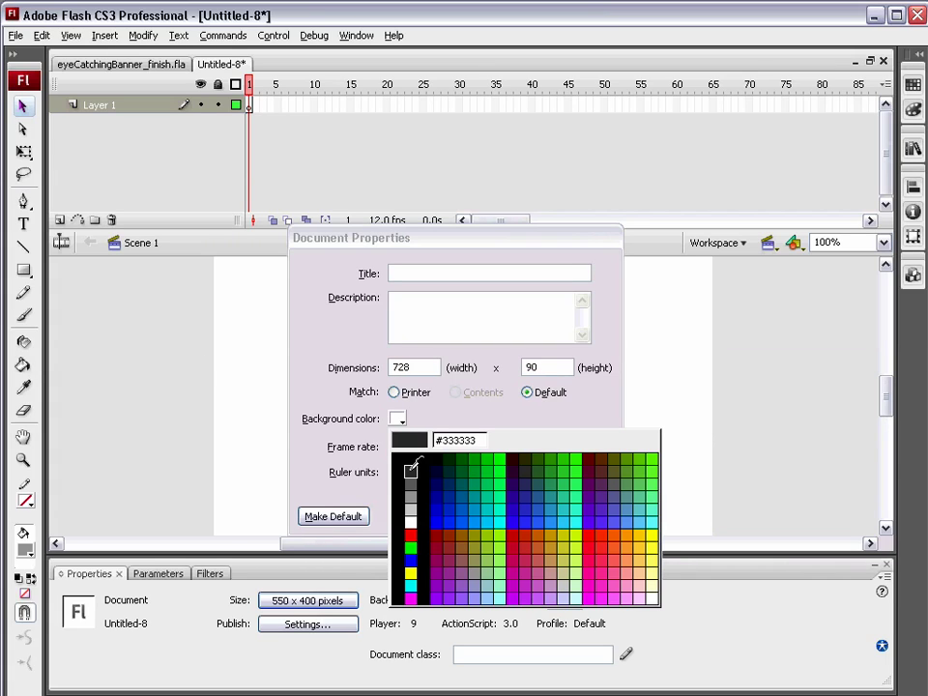
{"action": "left_click", "coordinate": [410, 467]}
{"action": "double_click", "coordinate": [412, 445]}
{"action": "type", "text": "30"}
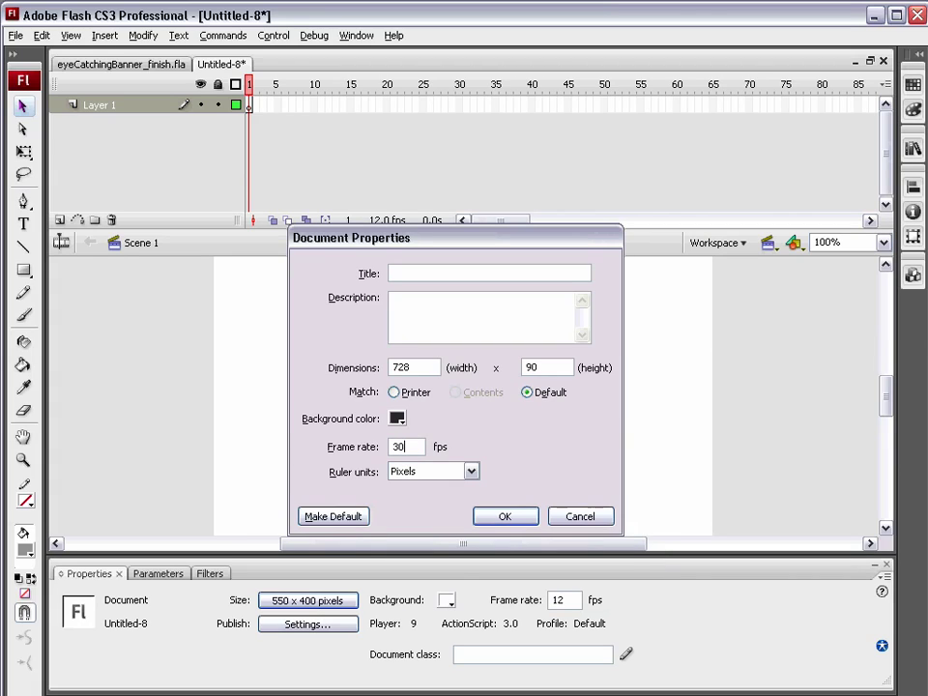
{"action": "left_click", "coordinate": [505, 516]}
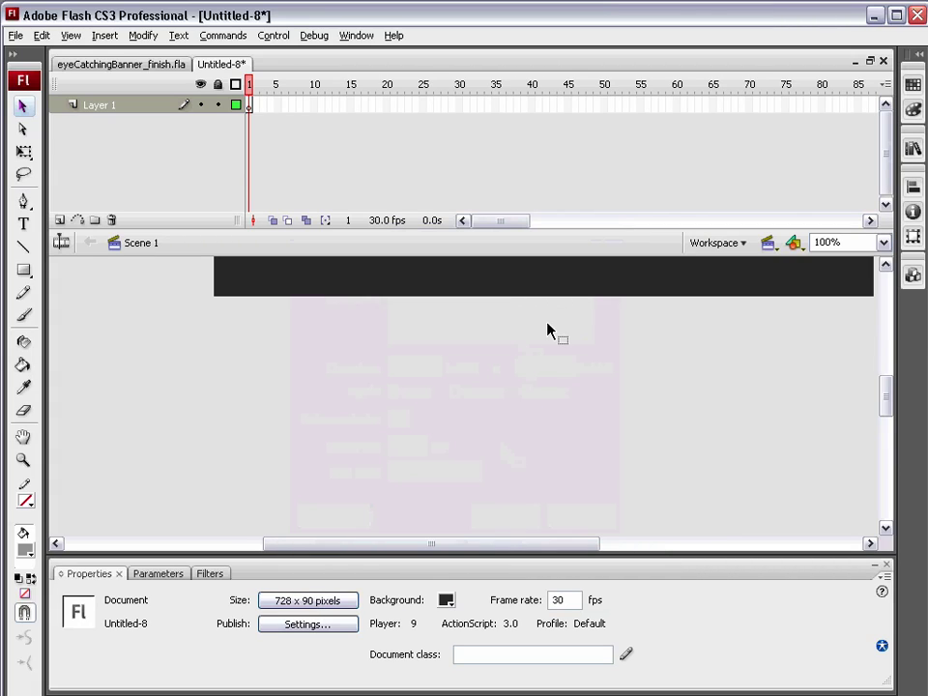
Rename Layer 1 to 'Box'.
{"action": "left_click_drag", "start_coordinate": [580, 275], "coordinate": [520, 416]}
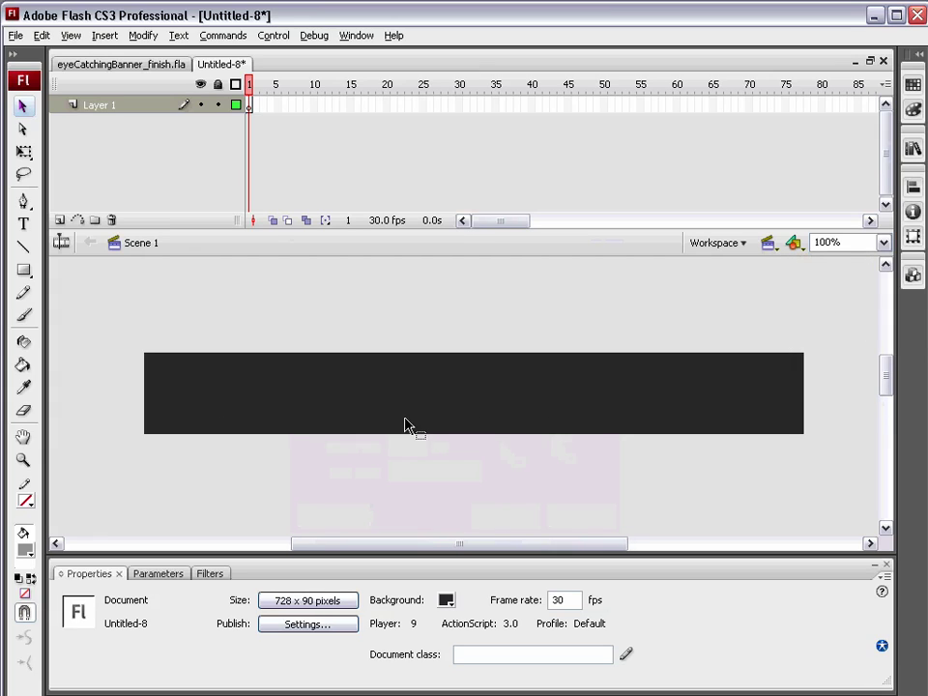
{"action": "double_click", "coordinate": [104, 105]}
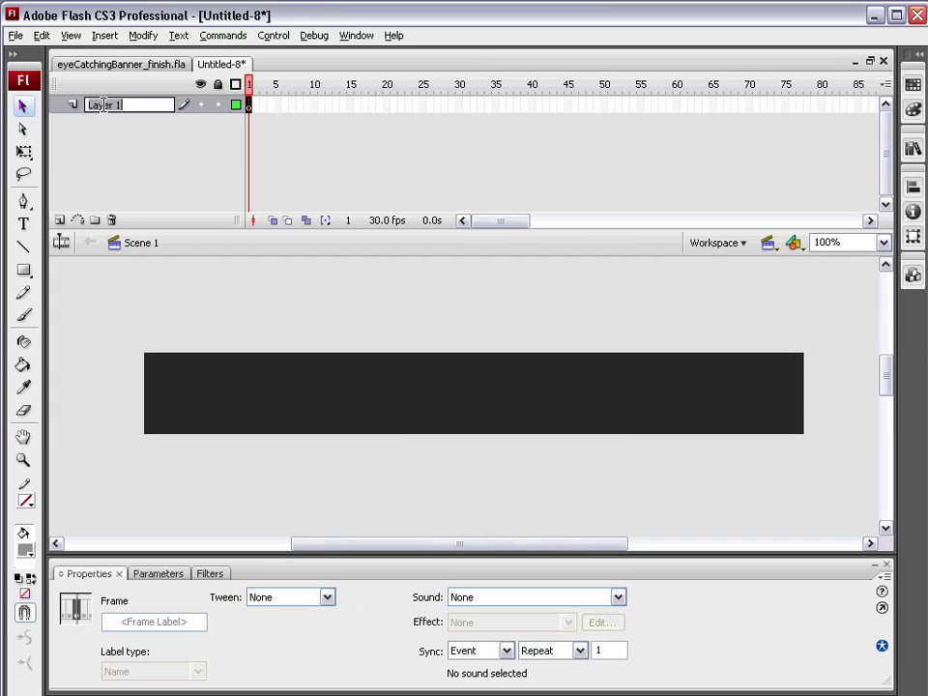
{"action": "type", "text": "Box"}
{"action": "key", "text": "Return"}
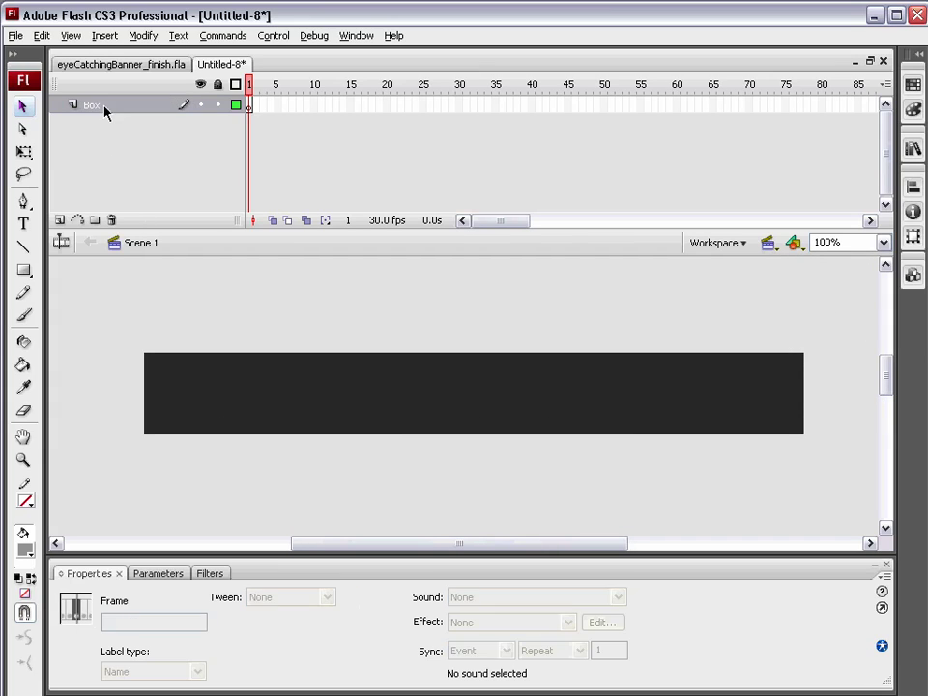
Draw a grey rectangle and size it to W 250, H 90.
{"action": "left_click", "coordinate": [24, 272]}
{"action": "left_click_drag", "start_coordinate": [302, 285], "coordinate": [601, 448]}
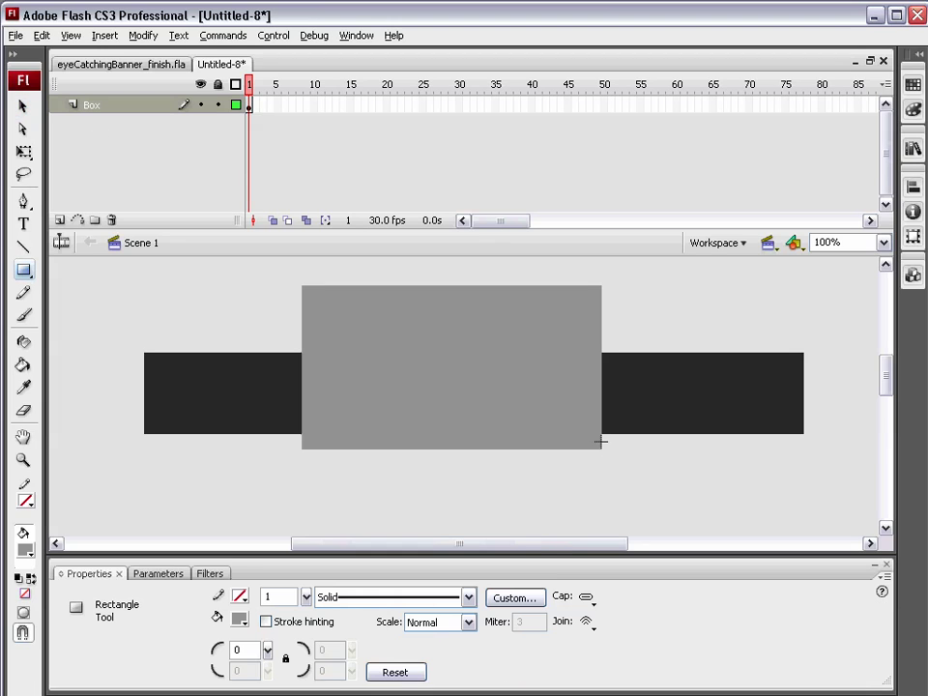
{"action": "key", "text": "v"}
{"action": "left_click", "coordinate": [462, 367]}
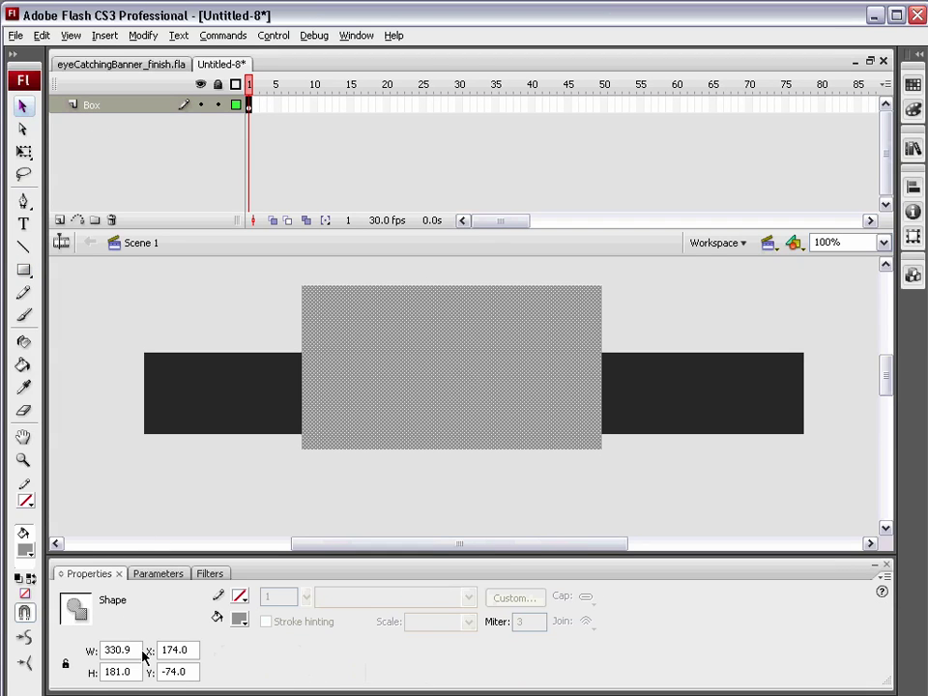
{"action": "left_click_drag", "start_coordinate": [129, 650], "coordinate": [3, 647]}
{"action": "type", "text": "250"}
{"action": "key", "text": "Tab"}
{"action": "type", "text": "90"}
{"action": "key", "text": "Tab"}
Move the rectangle flush against the banner's right end, at x 478, y 0.
{"action": "left_click_drag", "start_coordinate": [426, 301], "coordinate": [707, 379]}
{"action": "left_click", "coordinate": [739, 411]}
{"action": "key", "text": "Right"}
{"action": "left_click", "coordinate": [727, 470]}
{"action": "left_click", "coordinate": [683, 375]}
{"action": "key", "text": "Down"}
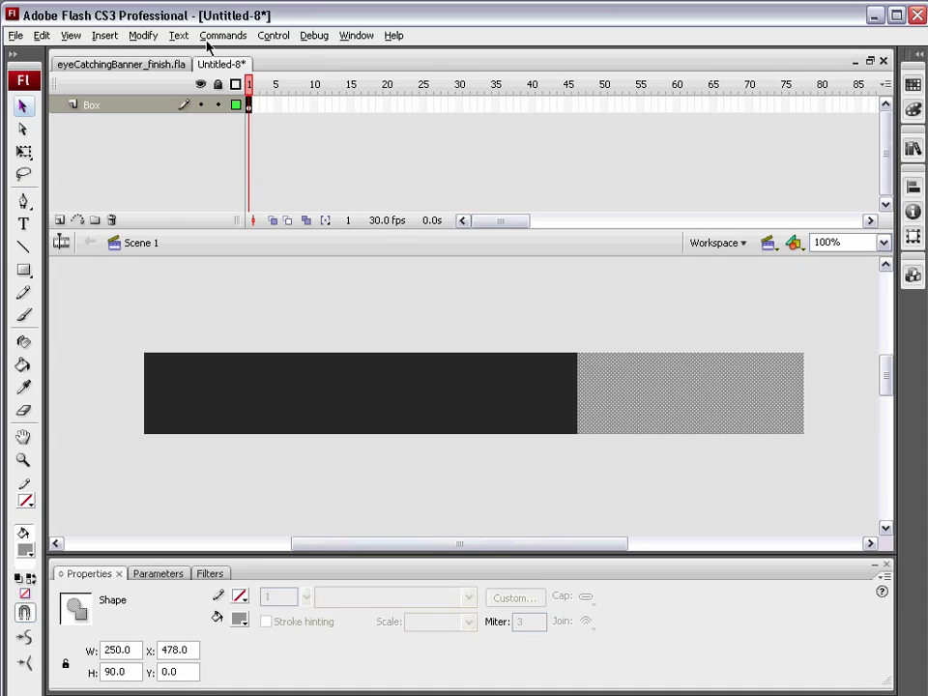
Convert the grey rectangle into a movie clip symbol named 'box_mc'.
{"action": "left_click", "coordinate": [143, 35]}
{"action": "left_click", "coordinate": [168, 77]}
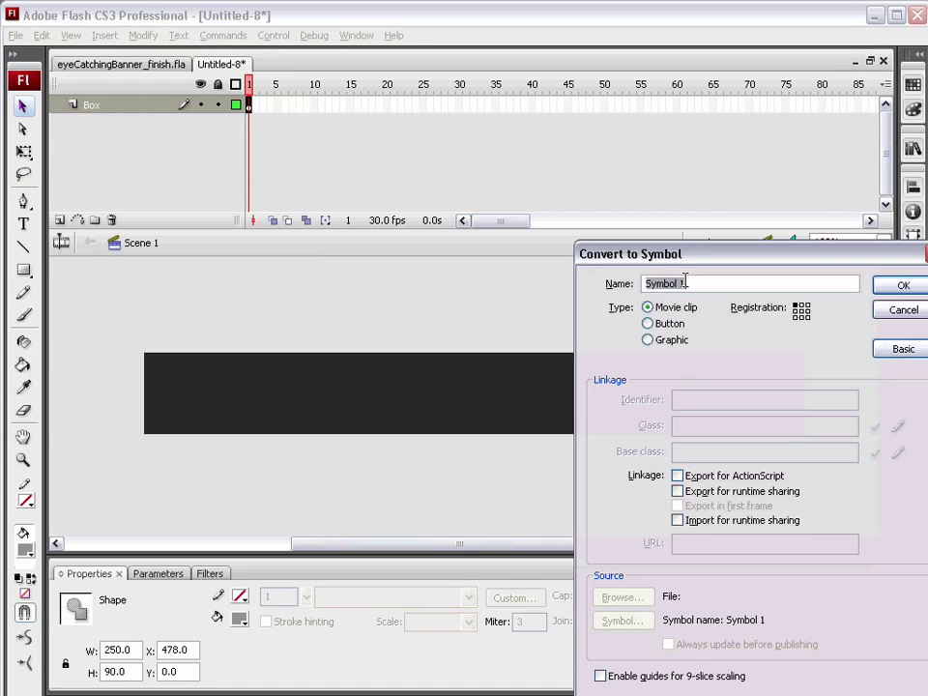
{"action": "left_click_drag", "start_coordinate": [687, 264], "coordinate": [400, 153]}
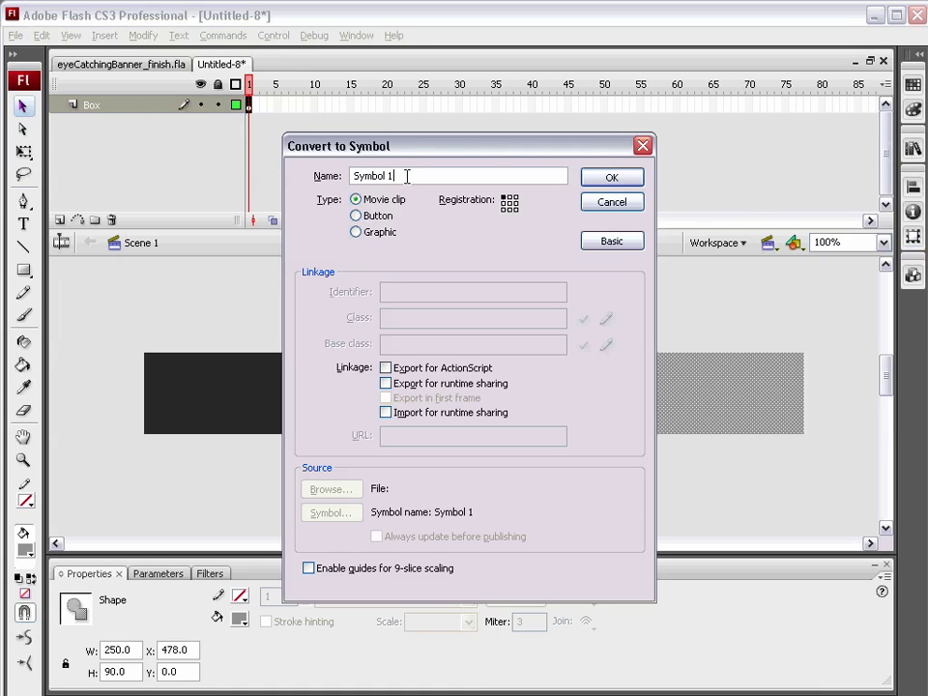
{"action": "type", "text": "box_mc"}
{"action": "left_click", "coordinate": [638, 179]}
Give box_mc a 20% Alpha colour effect and lock the Box layer.
{"action": "left_click", "coordinate": [690, 328]}
{"action": "left_click", "coordinate": [694, 413]}
{"action": "left_click", "coordinate": [535, 597]}
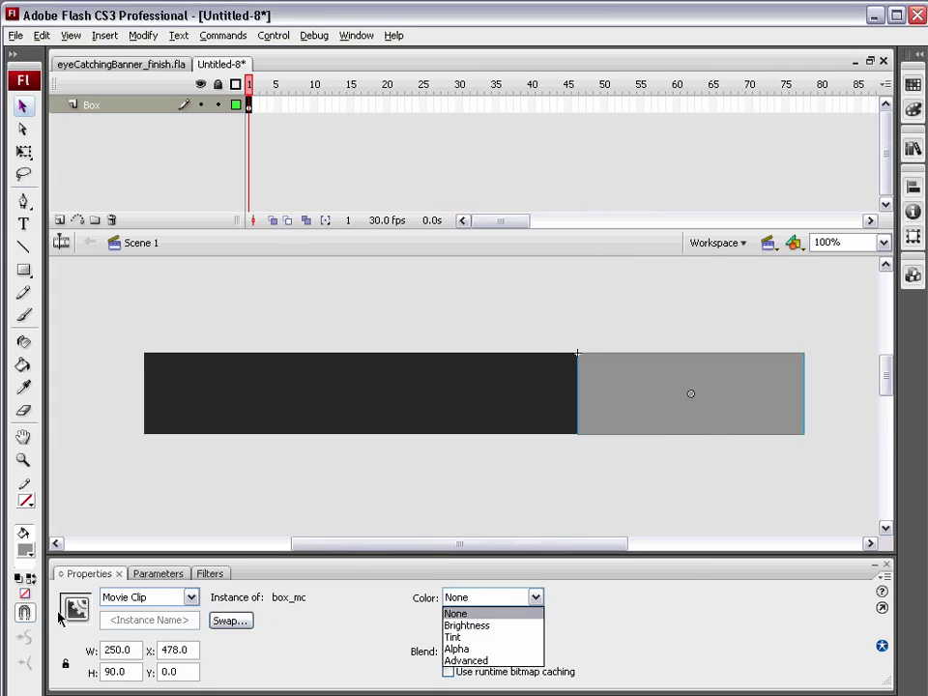
{"action": "left_click", "coordinate": [486, 657]}
{"action": "left_click", "coordinate": [596, 598]}
{"action": "left_click", "coordinate": [630, 475]}
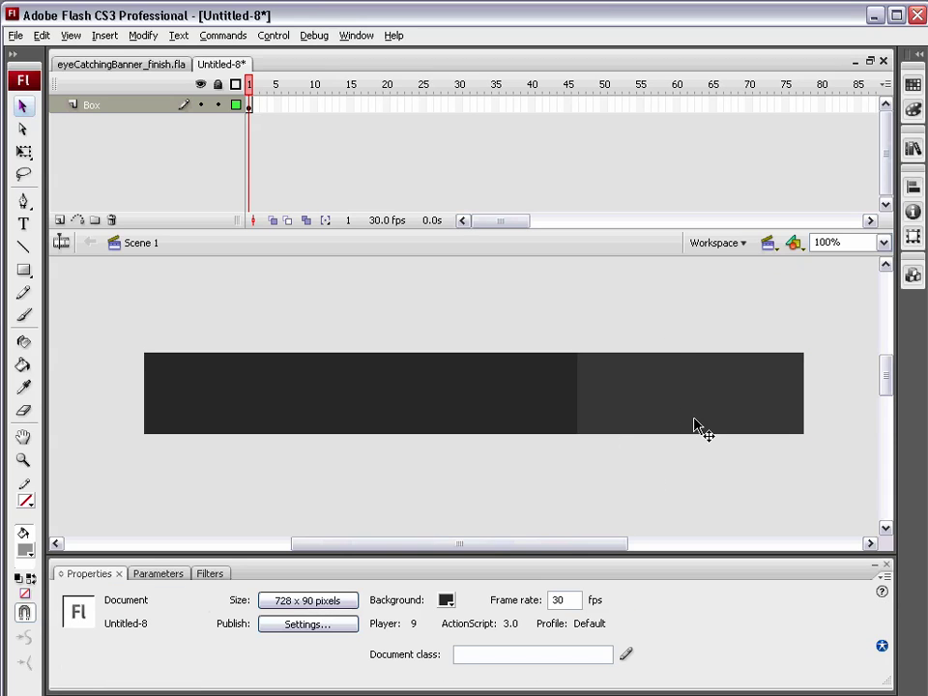
{"action": "left_click", "coordinate": [230, 106]}
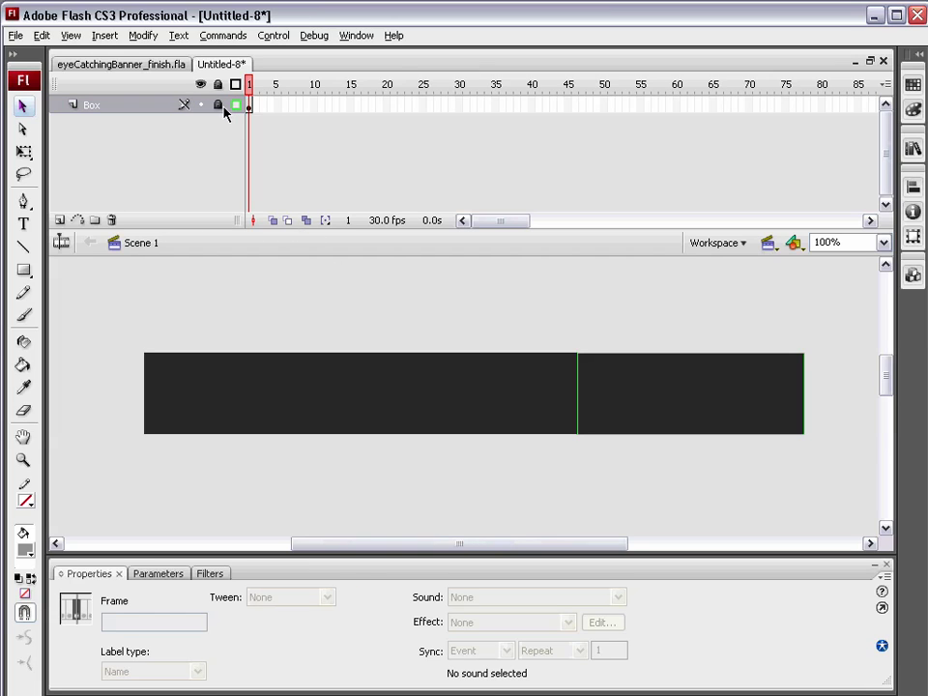
{"action": "left_click", "coordinate": [218, 104]}
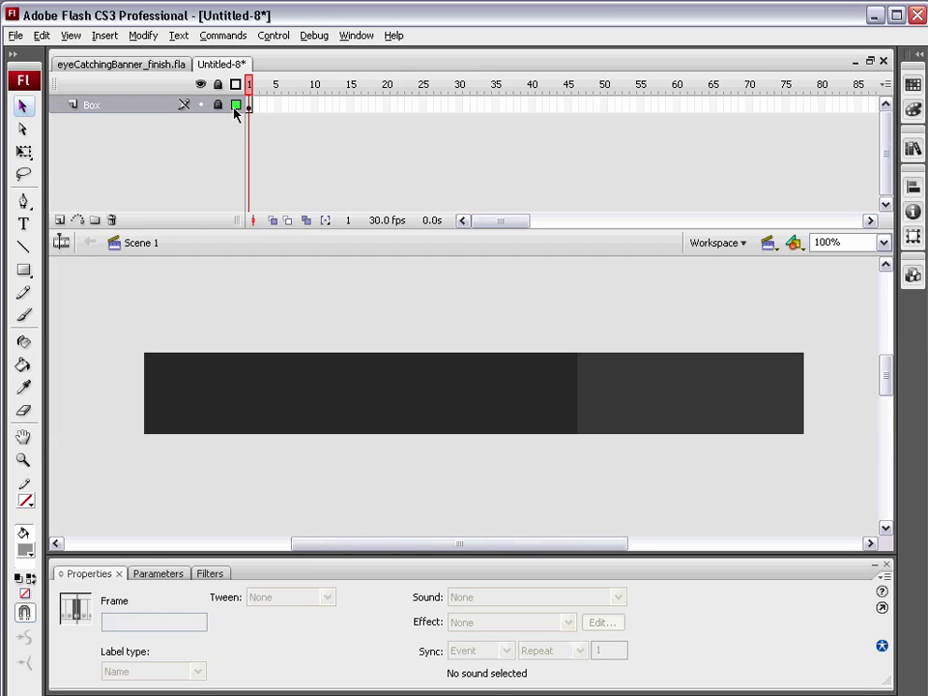
Add a 'Logo' layer and paste the FLASH eff logo onto the right-end box.
{"action": "left_click", "coordinate": [59, 219]}
{"action": "double_click", "coordinate": [114, 104]}
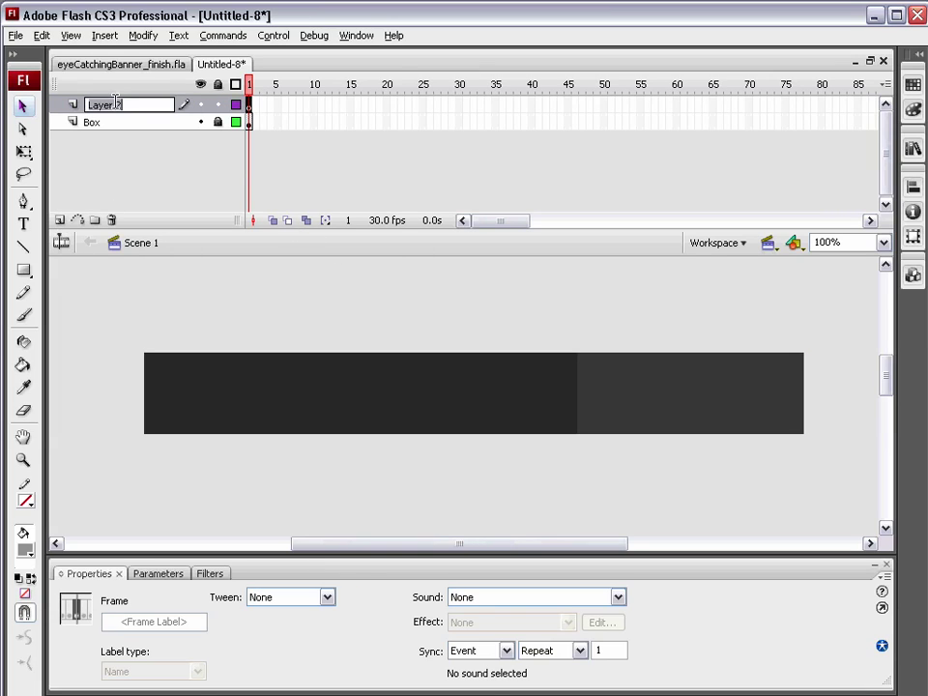
{"action": "type", "text": "Logo"}
{"action": "key", "text": "Return"}
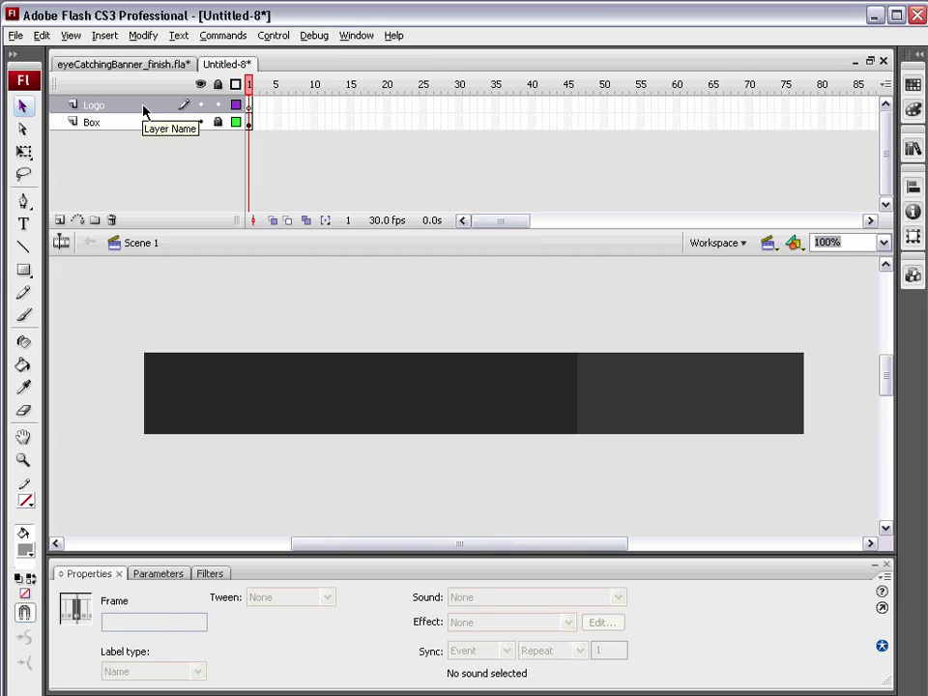
{"action": "key", "text": "ctrl+v"}
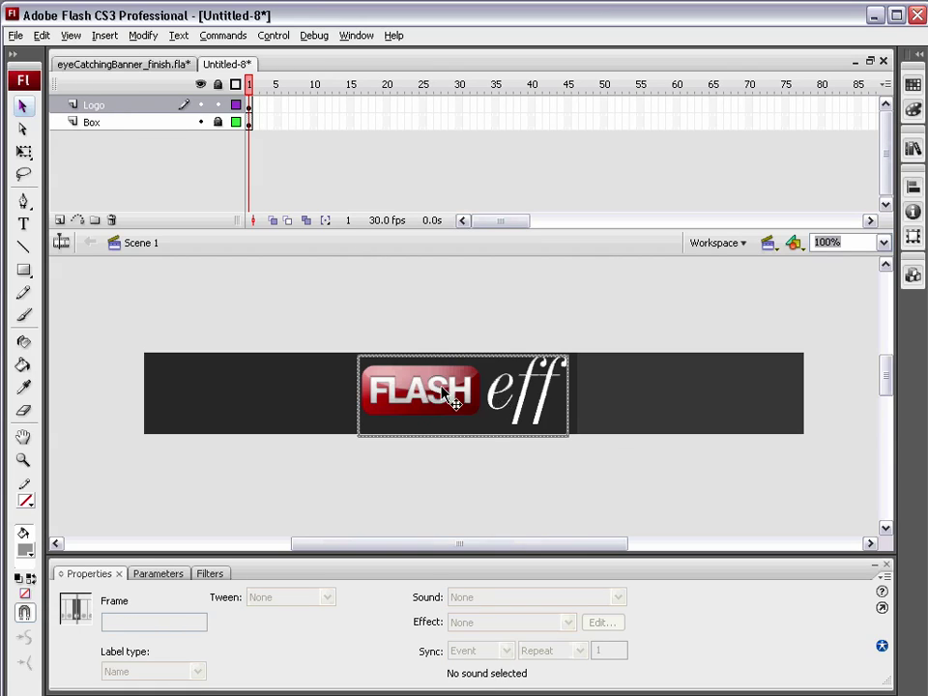
{"action": "left_click_drag", "start_coordinate": [451, 400], "coordinate": [677, 394]}
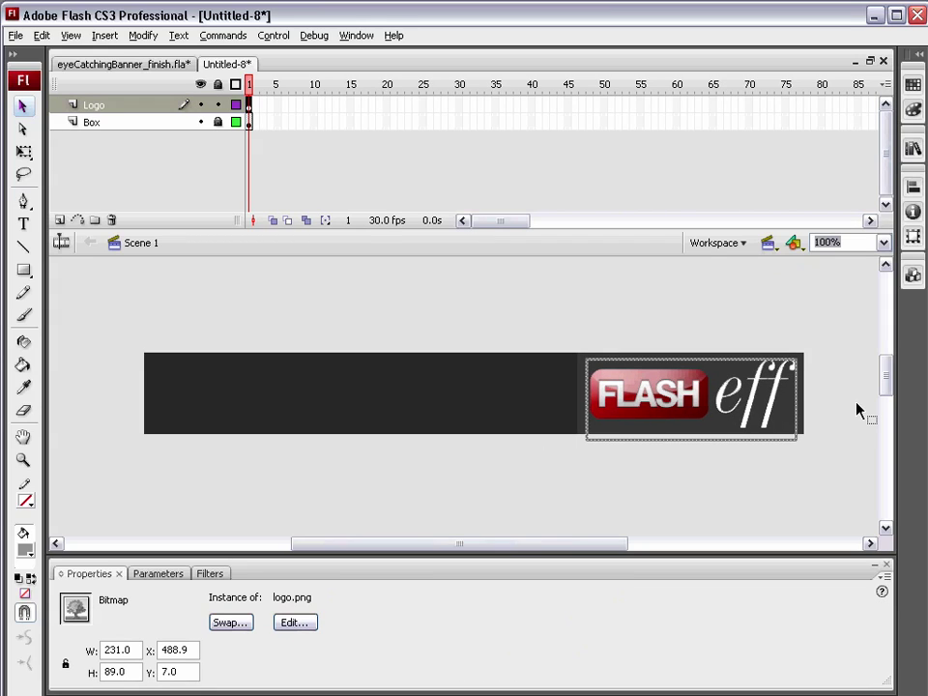
{"action": "left_click", "coordinate": [565, 477]}
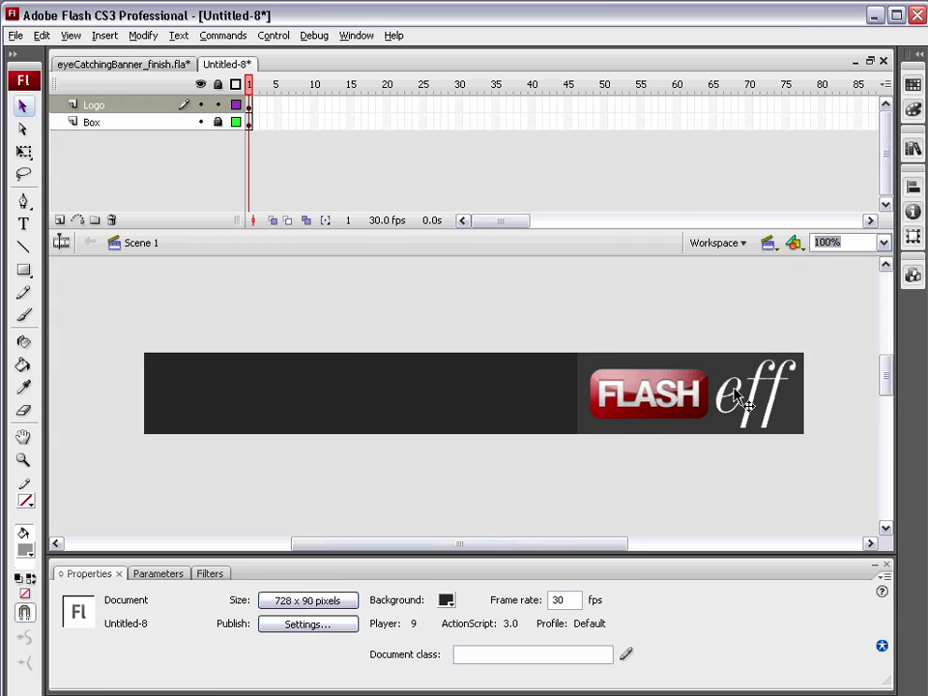
{"action": "left_click", "coordinate": [662, 366]}
Convert the logo into a movie clip symbol named 'logo_mc'.
{"action": "left_click", "coordinate": [143, 35]}
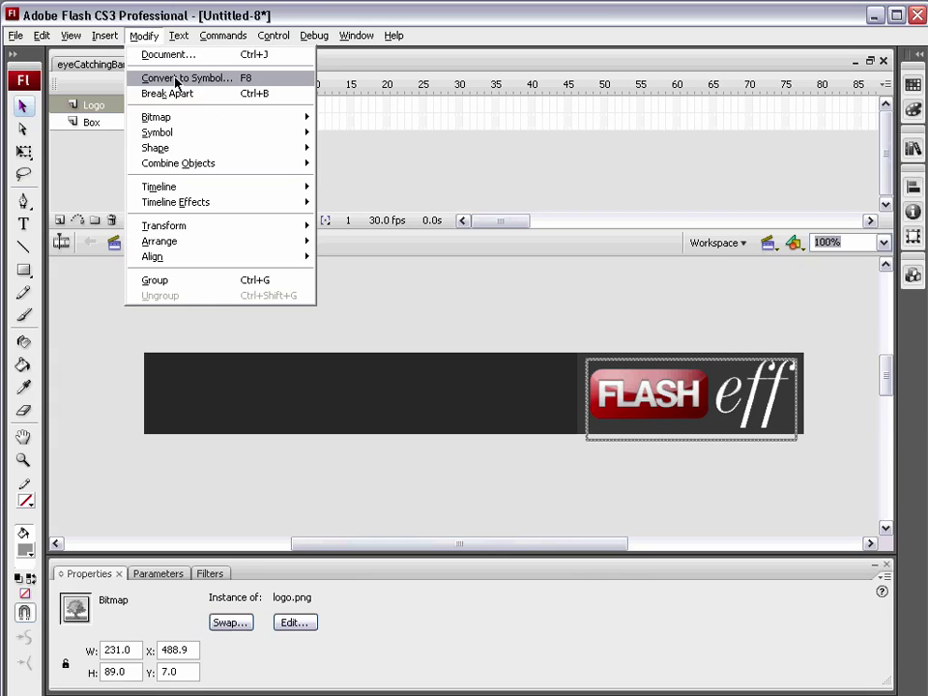
{"action": "left_click", "coordinate": [178, 77]}
{"action": "left_click_drag", "start_coordinate": [739, 256], "coordinate": [409, 131]}
{"action": "type", "text": "lo"}
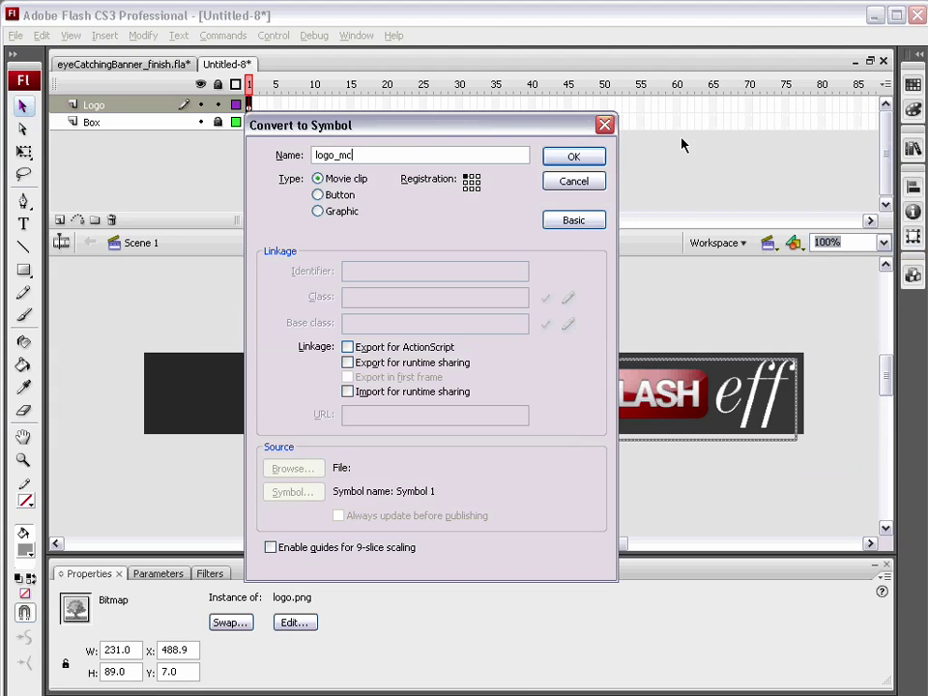
{"action": "type", "text": "go_mc"}
{"action": "left_click", "coordinate": [592, 162]}
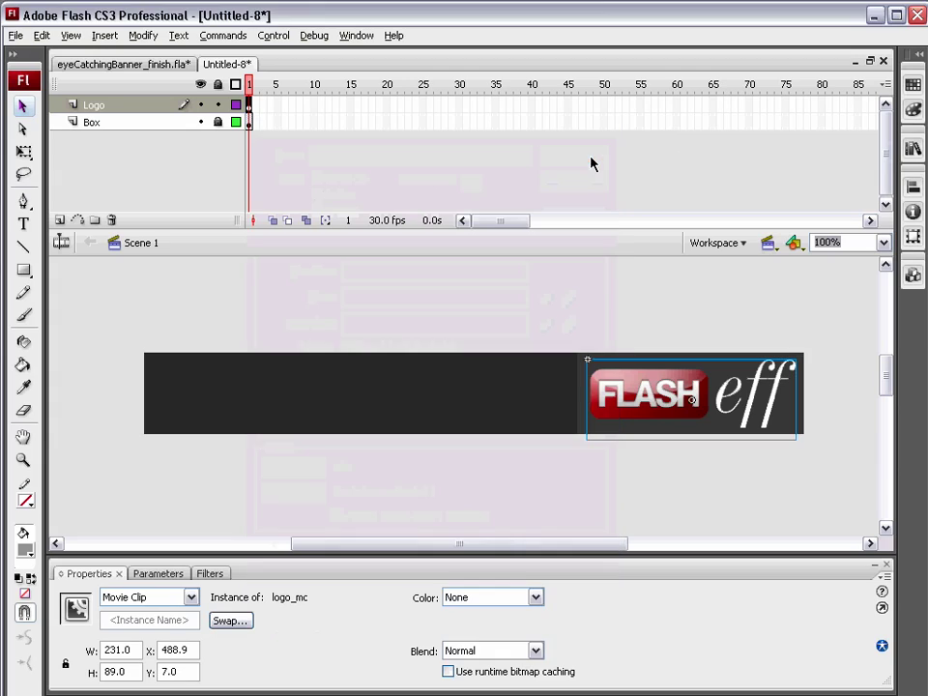
Add three new layers named 'Text', 'Text2' and 'AS' above Logo.
{"action": "left_click", "coordinate": [248, 122]}
{"action": "left_click", "coordinate": [59, 219]}
{"action": "double_click", "coordinate": [106, 104]}
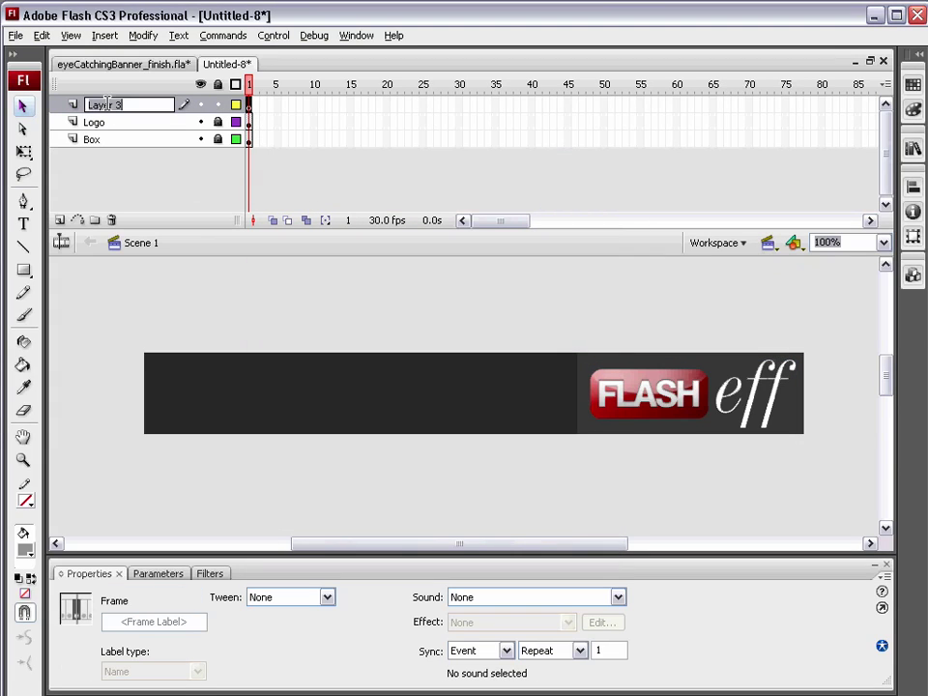
{"action": "type", "text": "Text"}
{"action": "key", "text": "Return"}
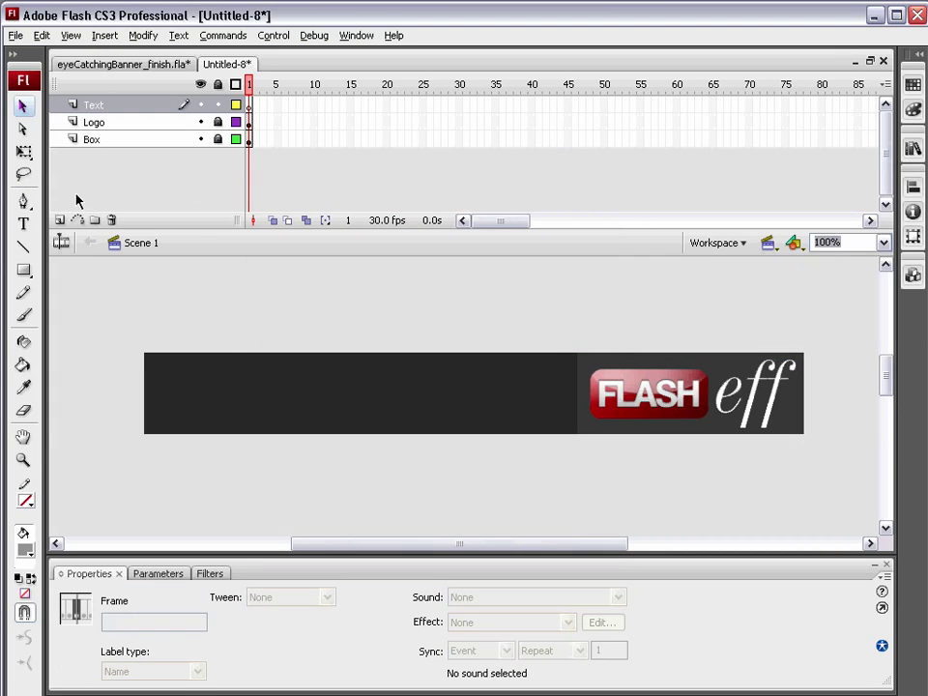
{"action": "left_click", "coordinate": [60, 219]}
{"action": "double_click", "coordinate": [103, 108]}
{"action": "type", "text": "Text2"}
{"action": "left_click", "coordinate": [121, 162]}
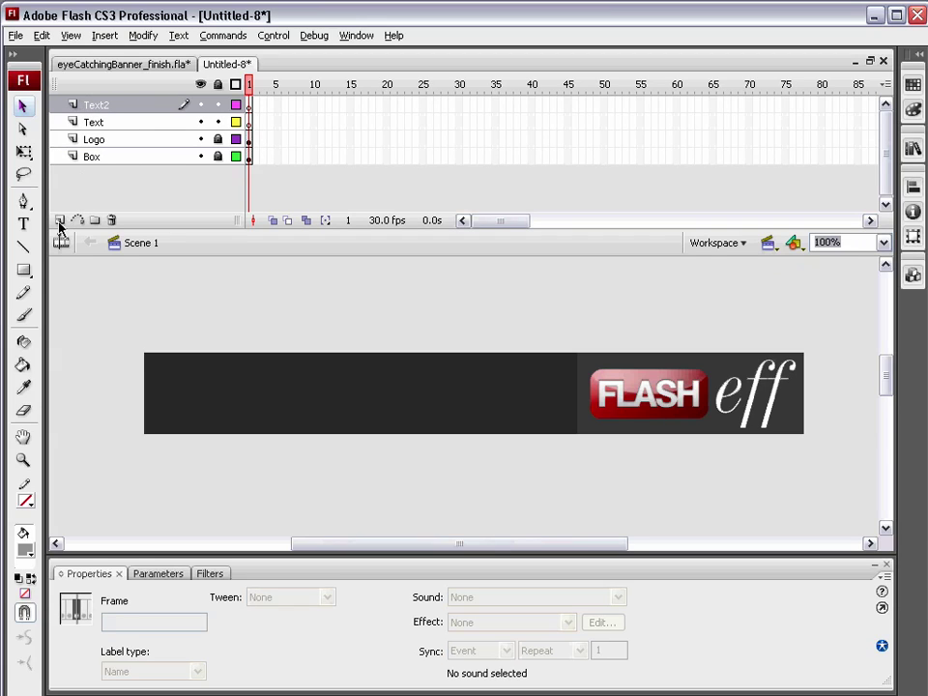
{"action": "left_click", "coordinate": [60, 219]}
{"action": "double_click", "coordinate": [104, 104]}
{"action": "type", "text": "AS"}
{"action": "left_click", "coordinate": [137, 191]}
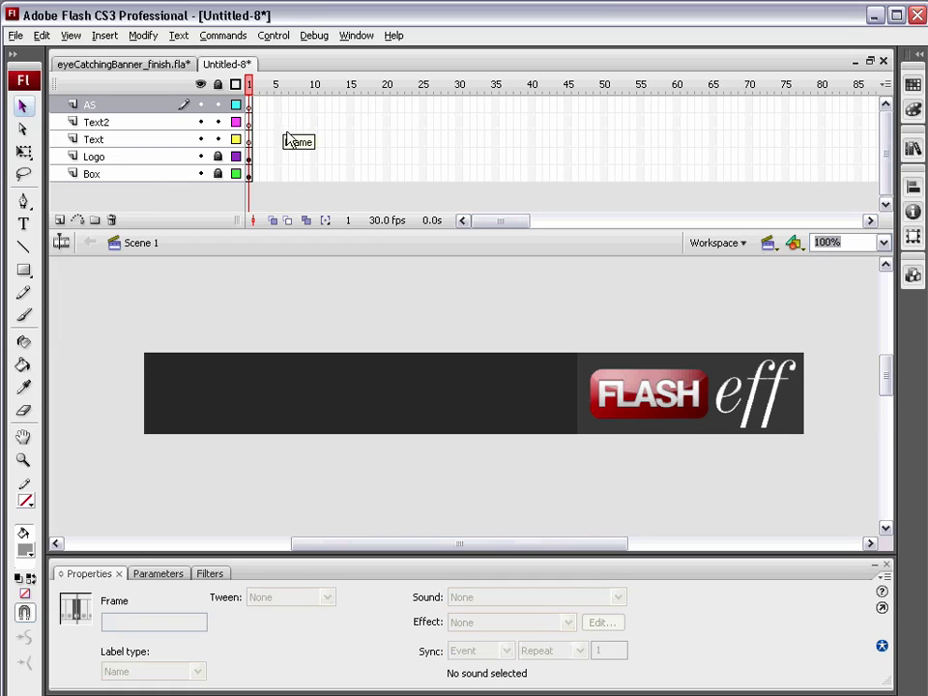
Extend all five layers to frame 300.
{"action": "left_click_drag", "start_coordinate": [515, 226], "coordinate": [682, 223]}
{"action": "left_click_drag", "start_coordinate": [613, 103], "coordinate": [615, 176]}
{"action": "right_click", "coordinate": [615, 177]}
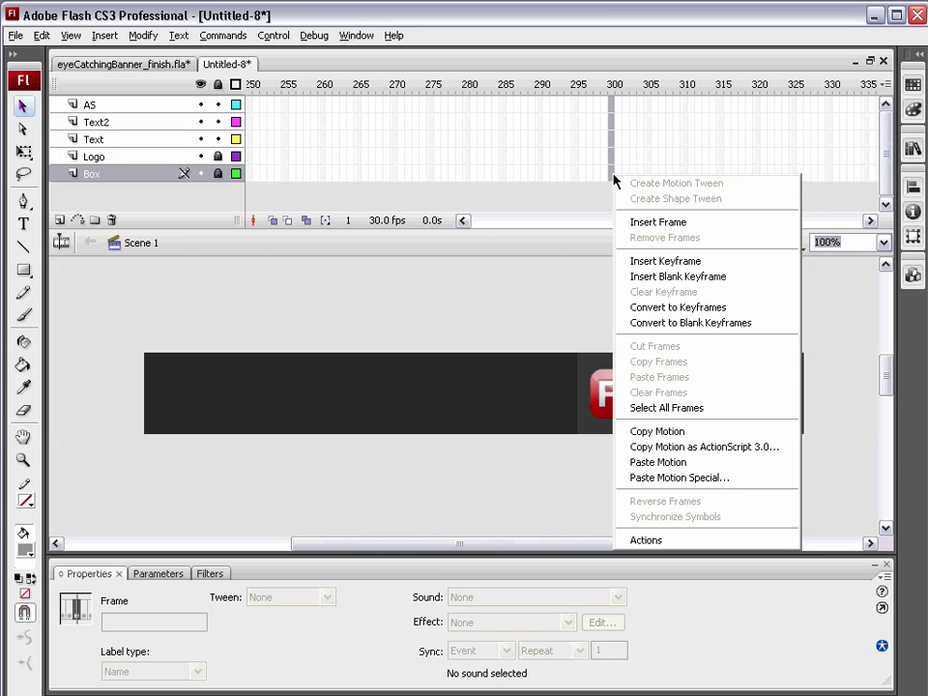
{"action": "left_click", "coordinate": [641, 220]}
Add a blank keyframe on Text and a keyframe on Text2 at frame 150.
{"action": "left_click_drag", "start_coordinate": [599, 224], "coordinate": [536, 230]}
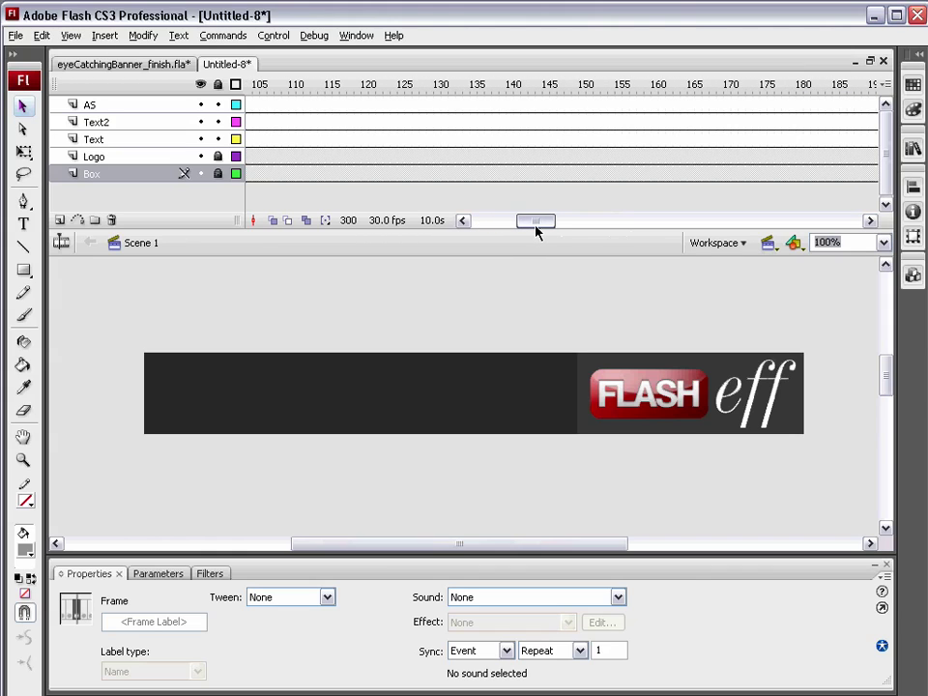
{"action": "left_click", "coordinate": [588, 140]}
{"action": "left_click", "coordinate": [582, 140]}
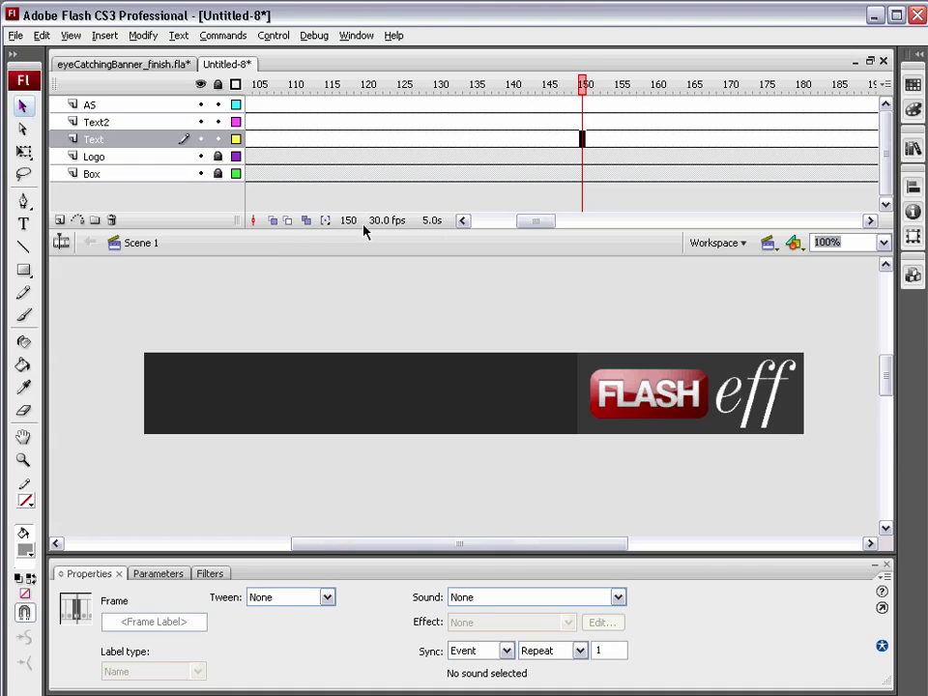
{"action": "right_click", "coordinate": [583, 141]}
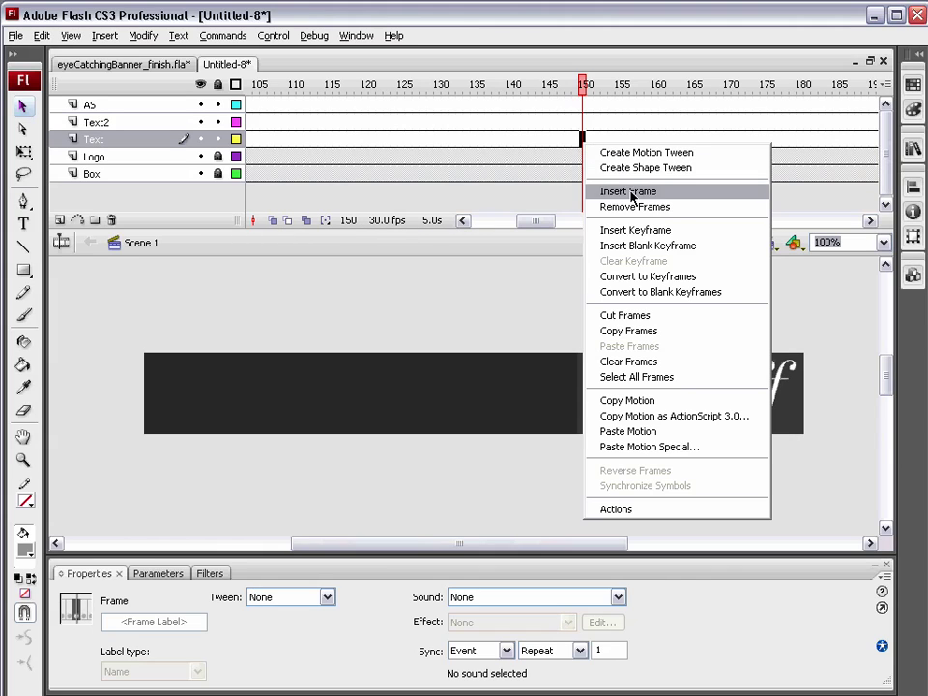
{"action": "left_click", "coordinate": [616, 245]}
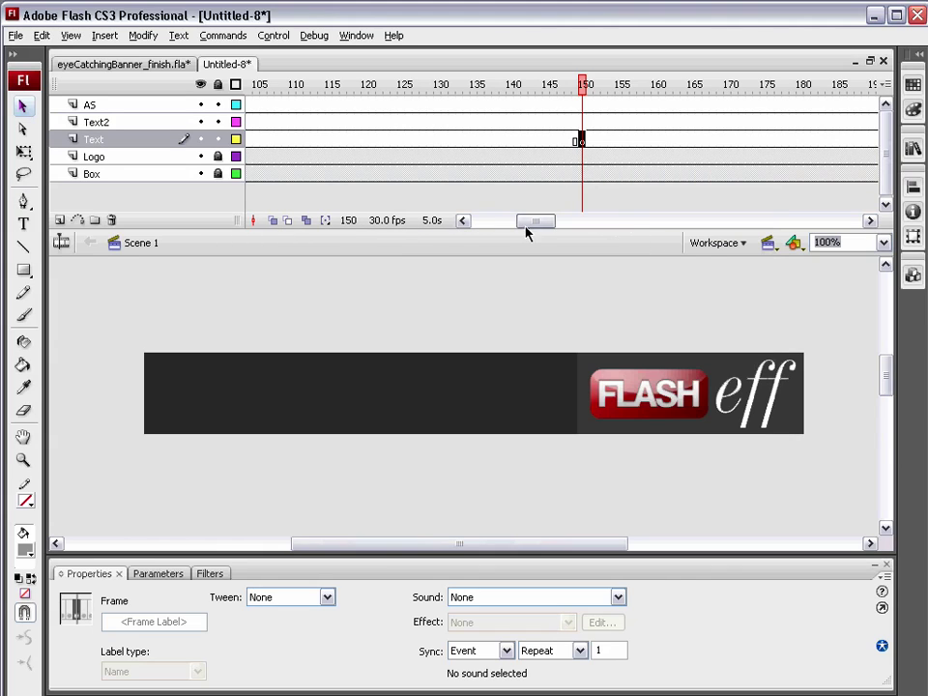
{"action": "left_click_drag", "start_coordinate": [580, 140], "coordinate": [581, 122]}
{"action": "right_click", "coordinate": [581, 122]}
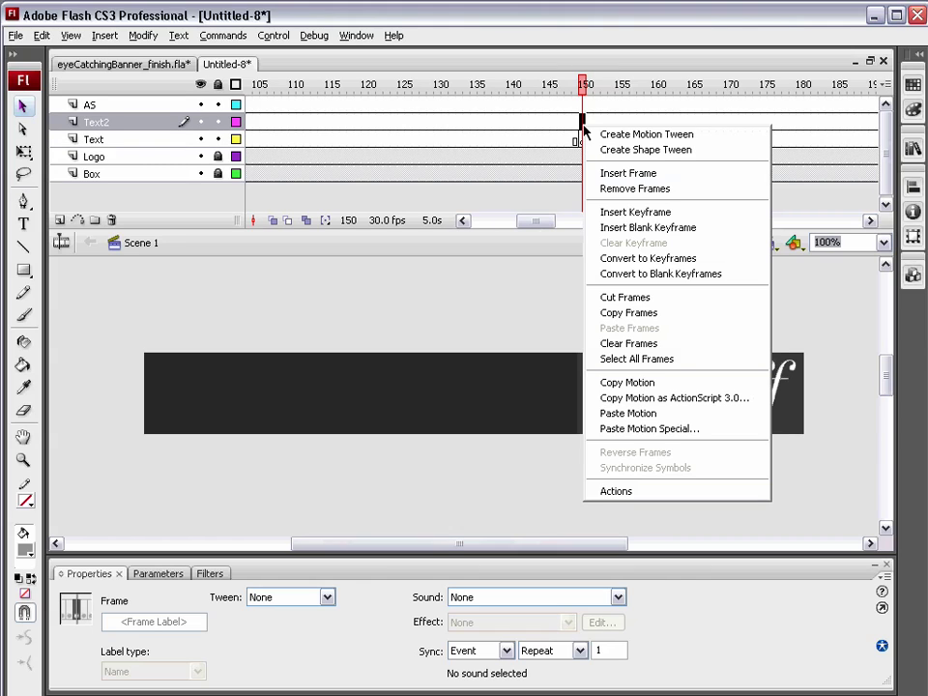
{"action": "left_click", "coordinate": [661, 215]}
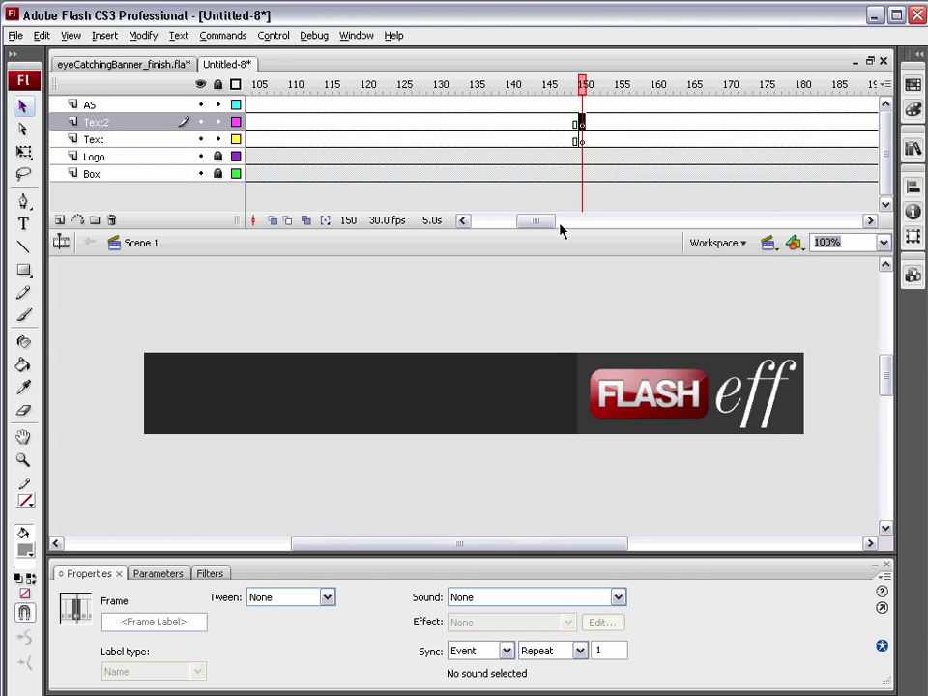
Return to frame 1 of the Text layer with the Text tool active.
{"action": "left_click_drag", "start_coordinate": [539, 225], "coordinate": [481, 230]}
{"action": "left_click_drag", "start_coordinate": [249, 123], "coordinate": [249, 143]}
{"action": "left_click", "coordinate": [248, 143]}
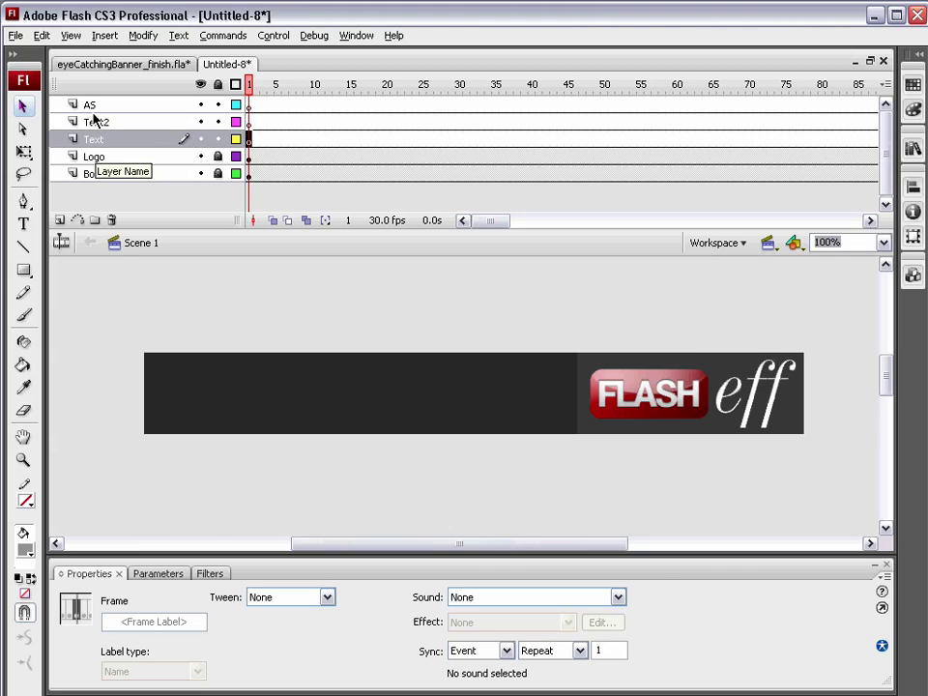
{"action": "left_click", "coordinate": [24, 223]}
{"action": "left_click", "coordinate": [178, 603]}
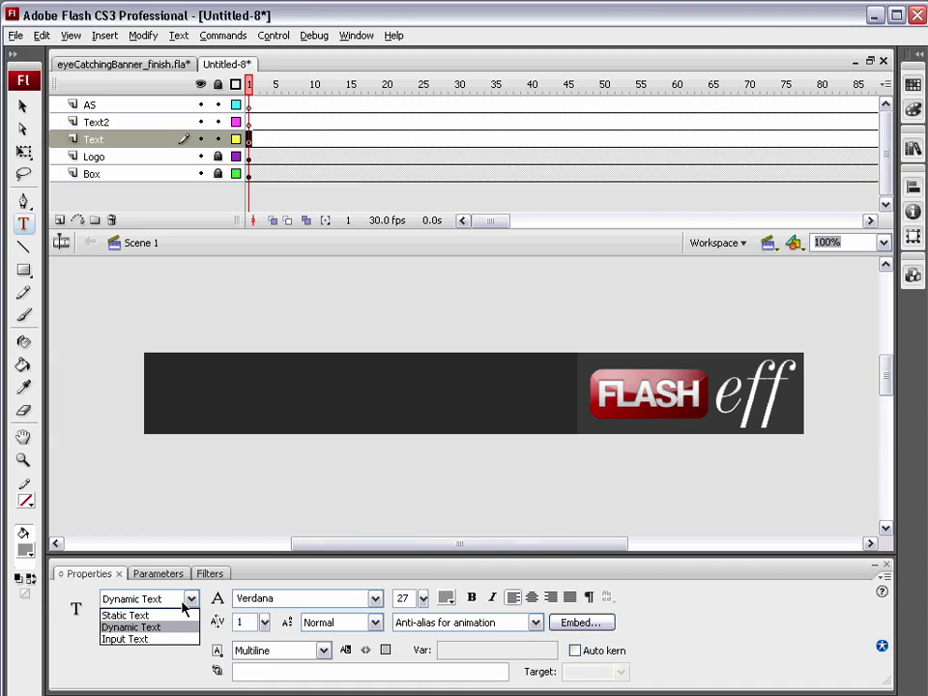
Make the text Dynamic Text in Verdana 27 with grey #999999 colour.
{"action": "left_click", "coordinate": [136, 627]}
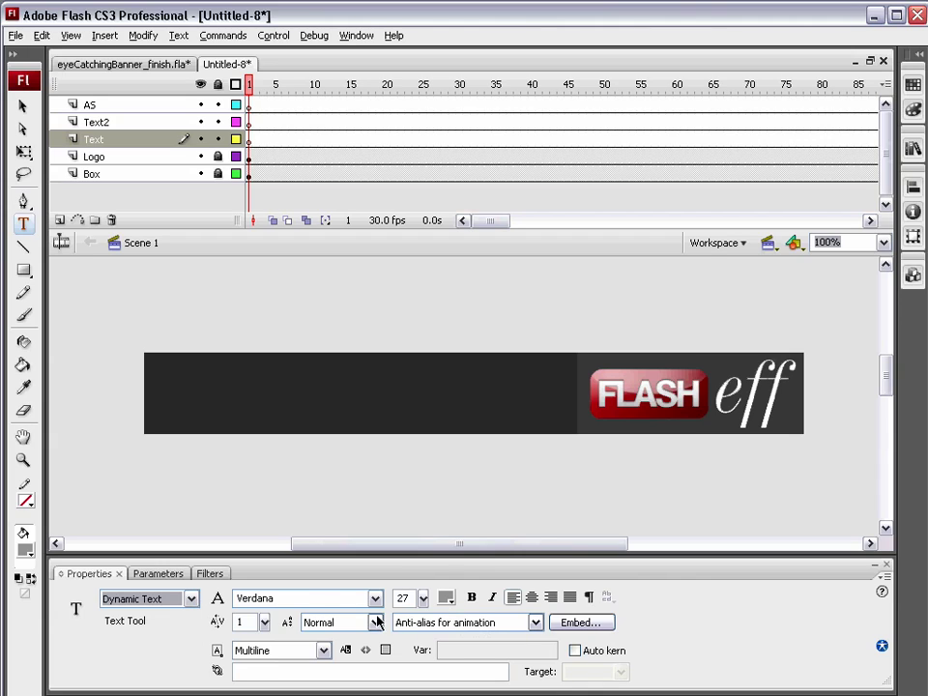
{"action": "left_click", "coordinate": [307, 600]}
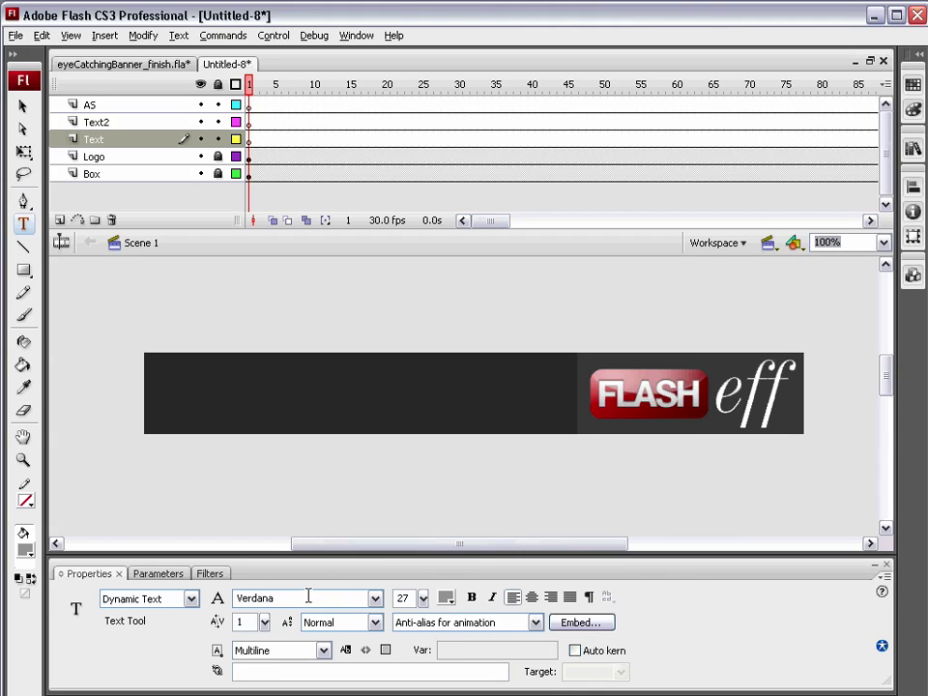
{"action": "left_click", "coordinate": [446, 598]}
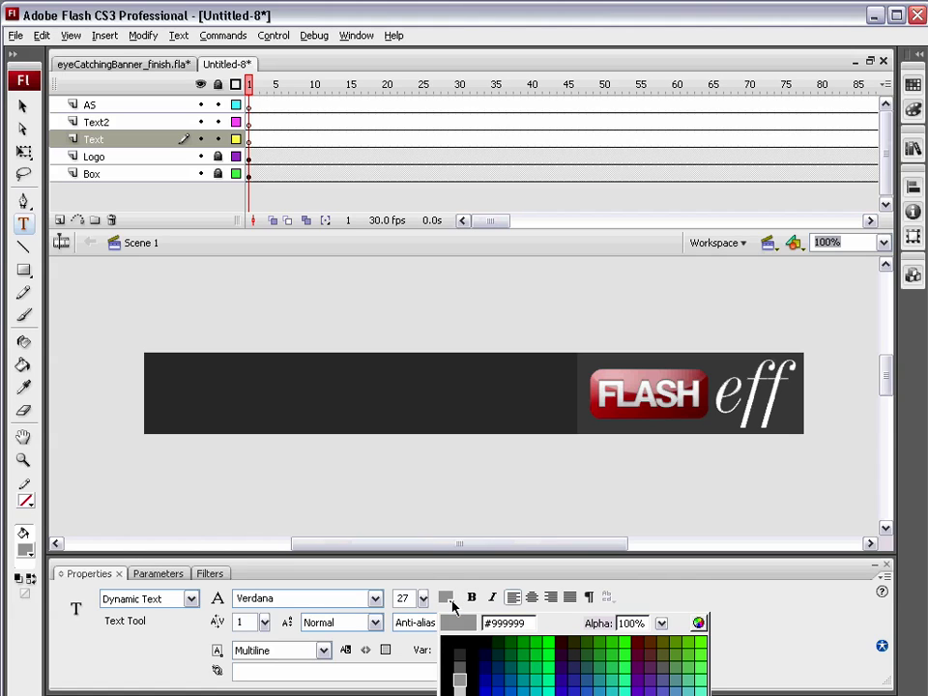
{"action": "left_click", "coordinate": [460, 660]}
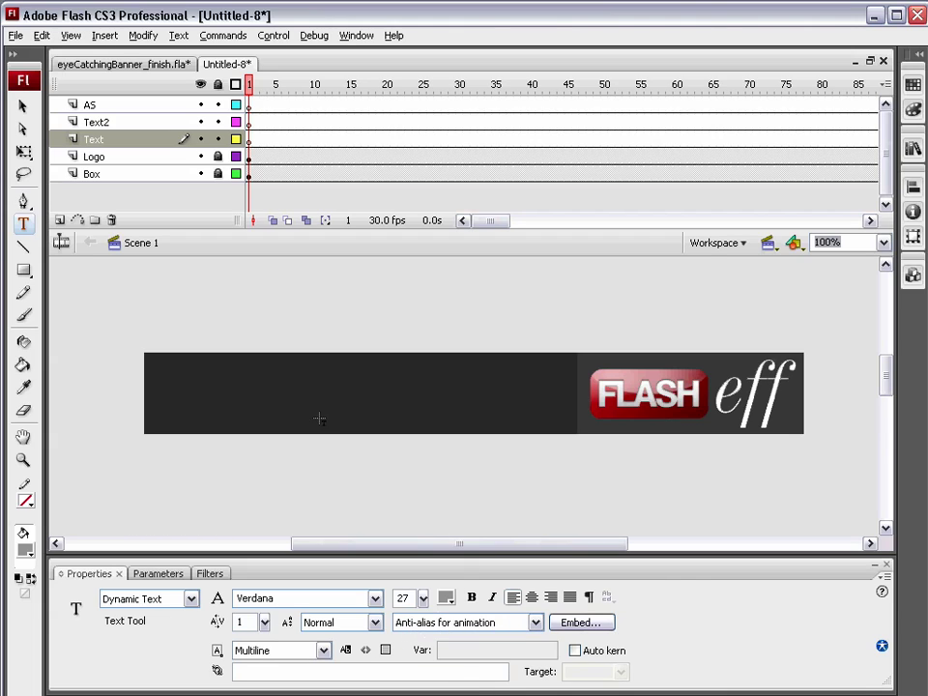
Type 'Create Complex Animations...' in a text box on the banner, placed at x 18.0, y 26.9.
{"action": "mouse_move", "coordinate": [169, 362]}
{"action": "left_mouse_down"}
{"action": "mouse_move", "coordinate": [263, 395]}
{"action": "mouse_move", "coordinate": [607, 396]}
{"action": "left_mouse_up"}
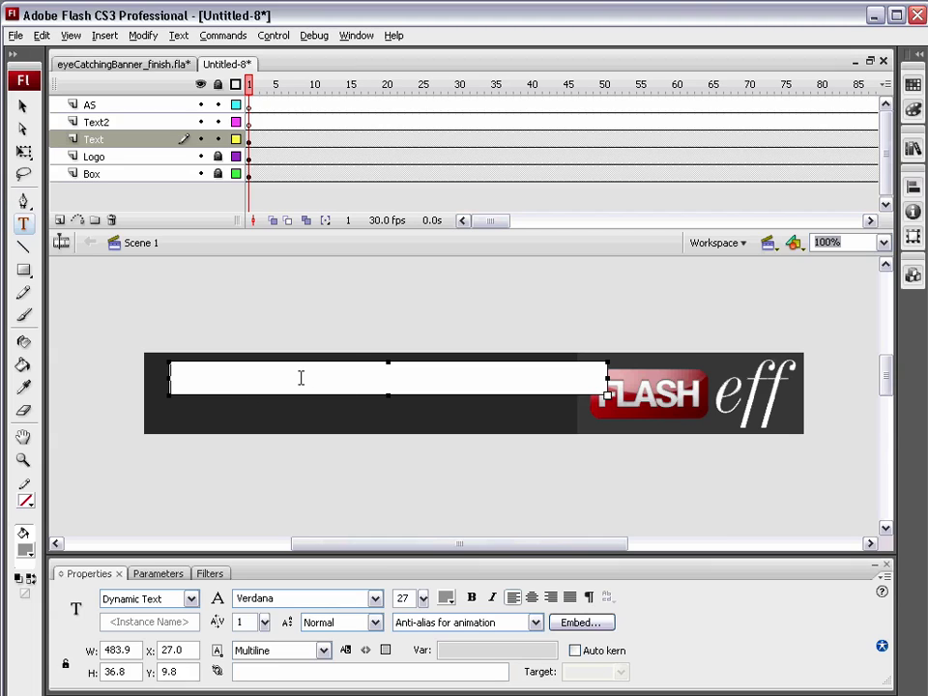
{"action": "type", "text": "Create Complex Ani"}
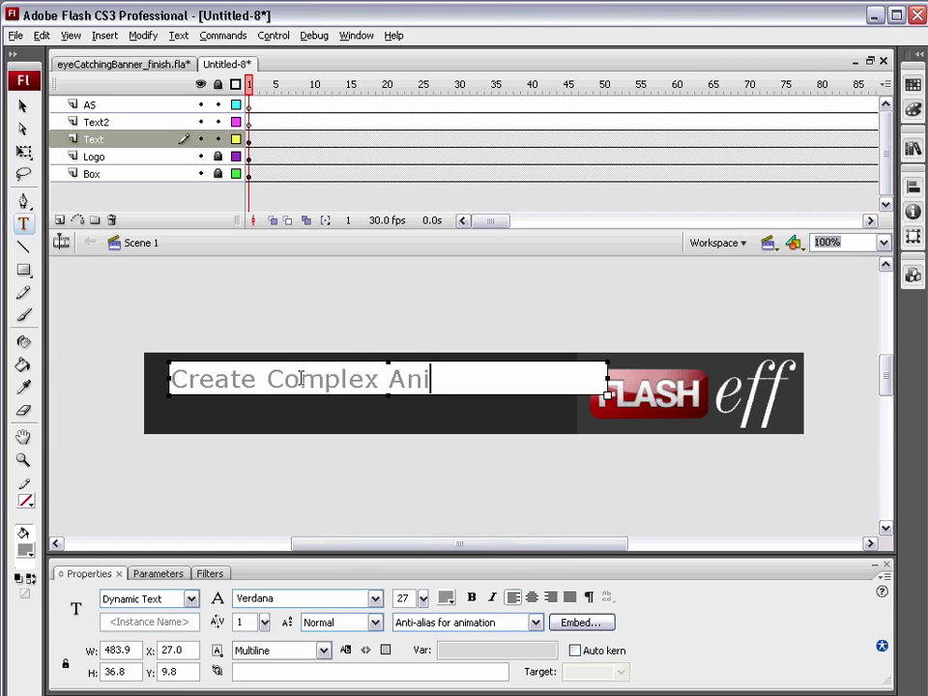
{"action": "type", "text": "mations..."}
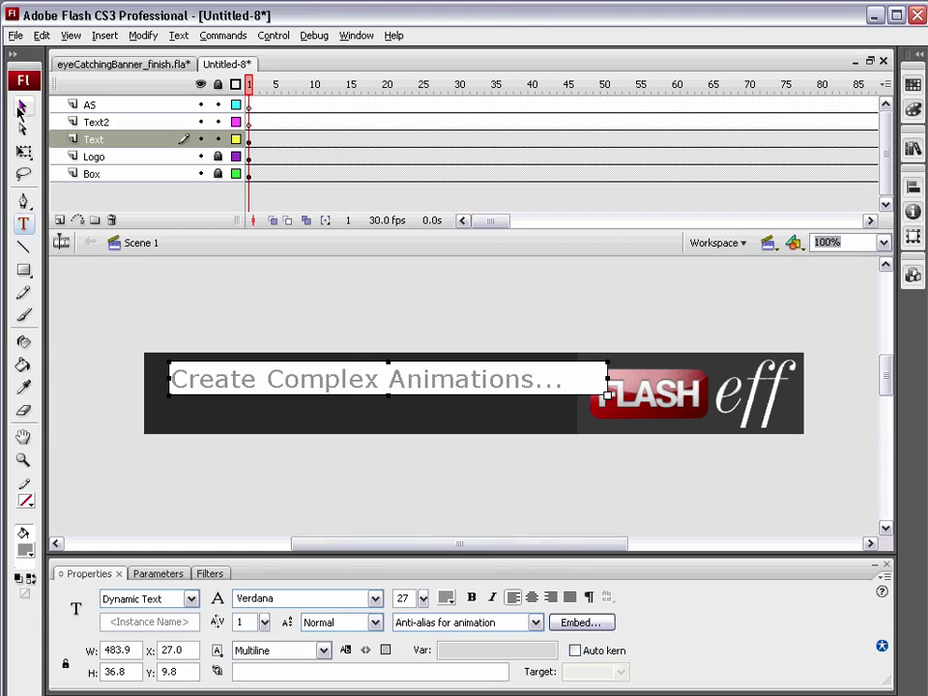
{"action": "left_click", "coordinate": [23, 104]}
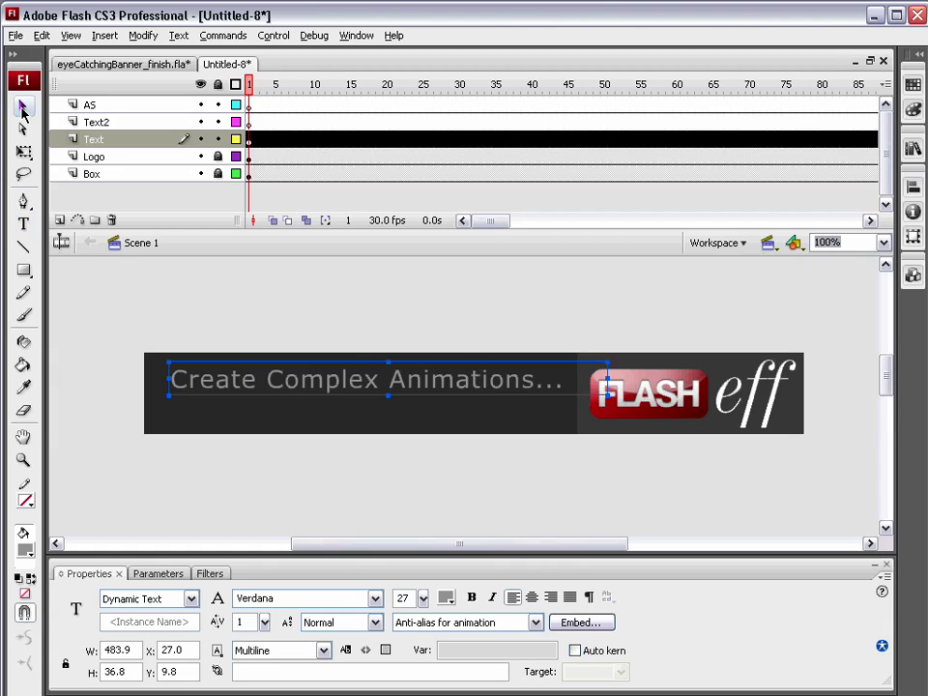
{"action": "mouse_move", "coordinate": [346, 387]}
{"action": "left_mouse_down"}
{"action": "mouse_move", "coordinate": [324, 401]}
{"action": "mouse_move", "coordinate": [336, 397]}
{"action": "mouse_move", "coordinate": [342, 406]}
{"action": "left_mouse_up"}
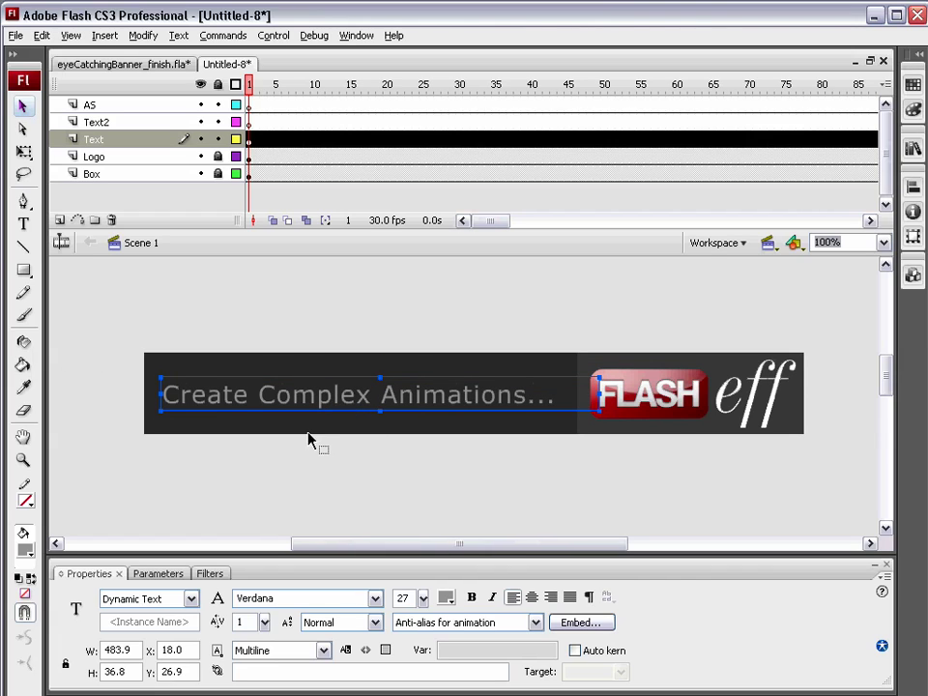
Embed only the characters used in the text field.
{"action": "left_click", "coordinate": [578, 623]}
{"action": "left_click", "coordinate": [771, 517]}
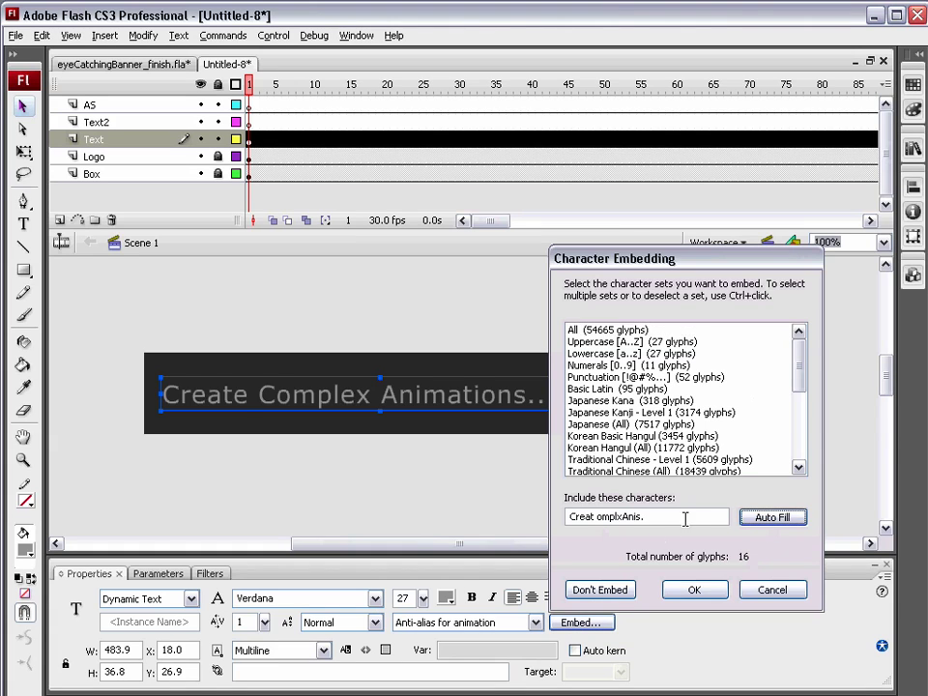
{"action": "left_click", "coordinate": [702, 592]}
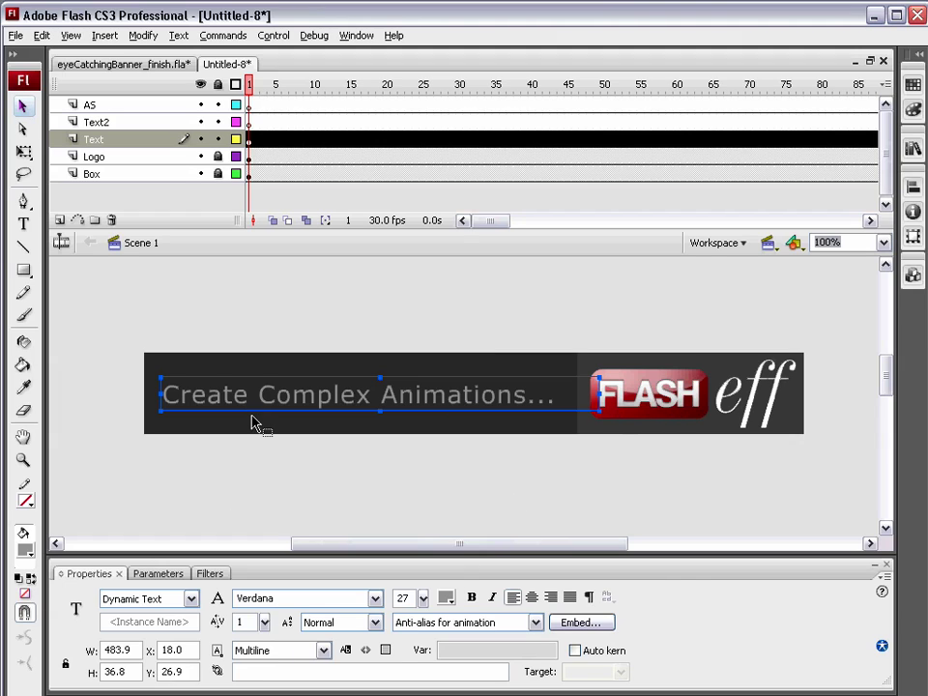
Copy the text, paste it in place at Text2 frame 150, then return to Text frame 1.
{"action": "right_click", "coordinate": [302, 402]}
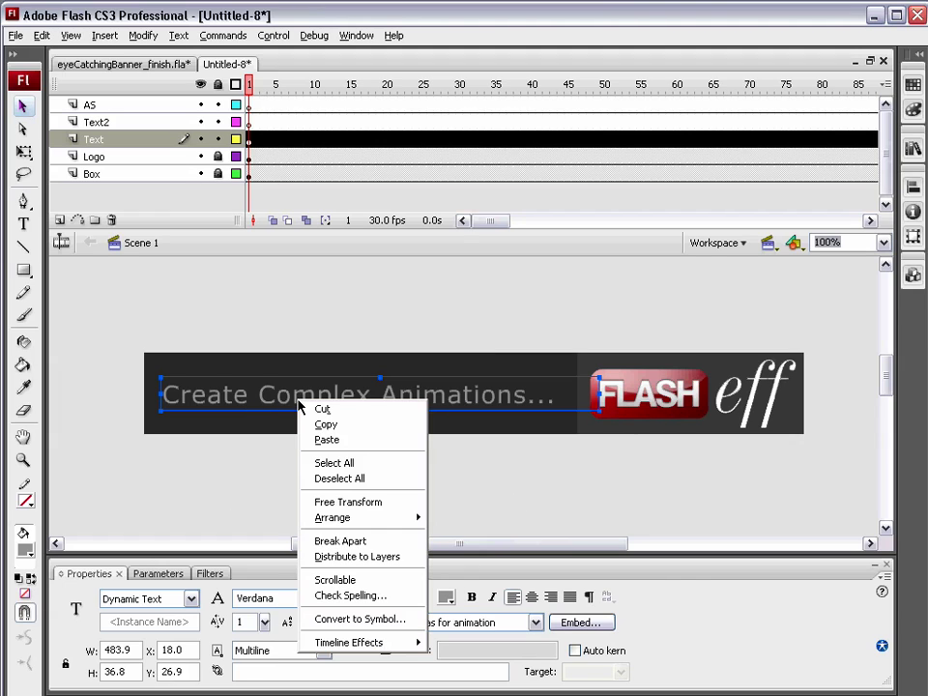
{"action": "left_click", "coordinate": [356, 436]}
{"action": "left_click_drag", "start_coordinate": [493, 221], "coordinate": [547, 223]}
{"action": "left_click", "coordinate": [377, 123]}
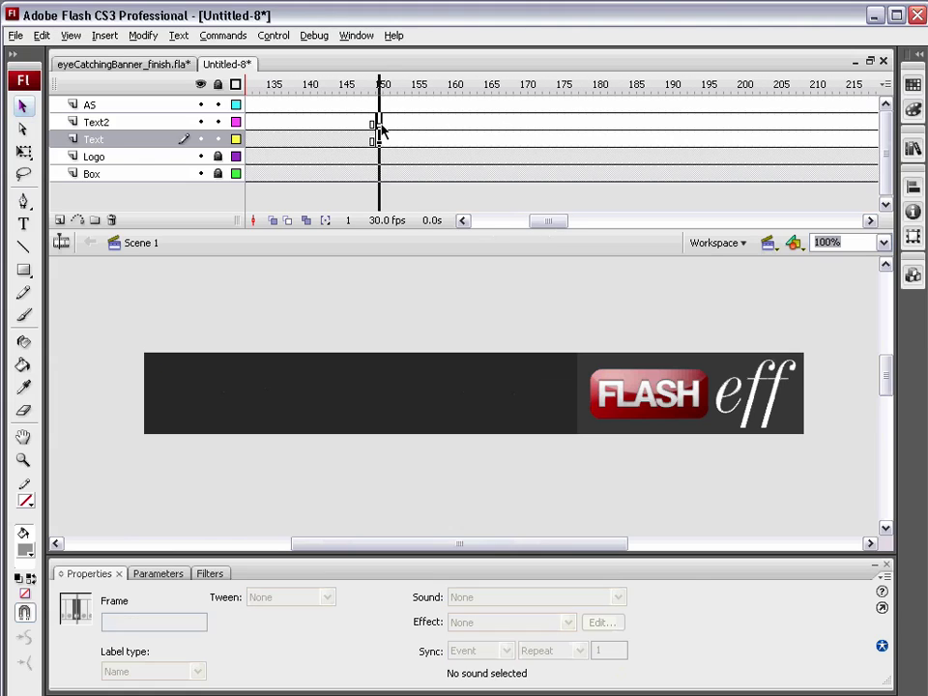
{"action": "left_click", "coordinate": [42, 35]}
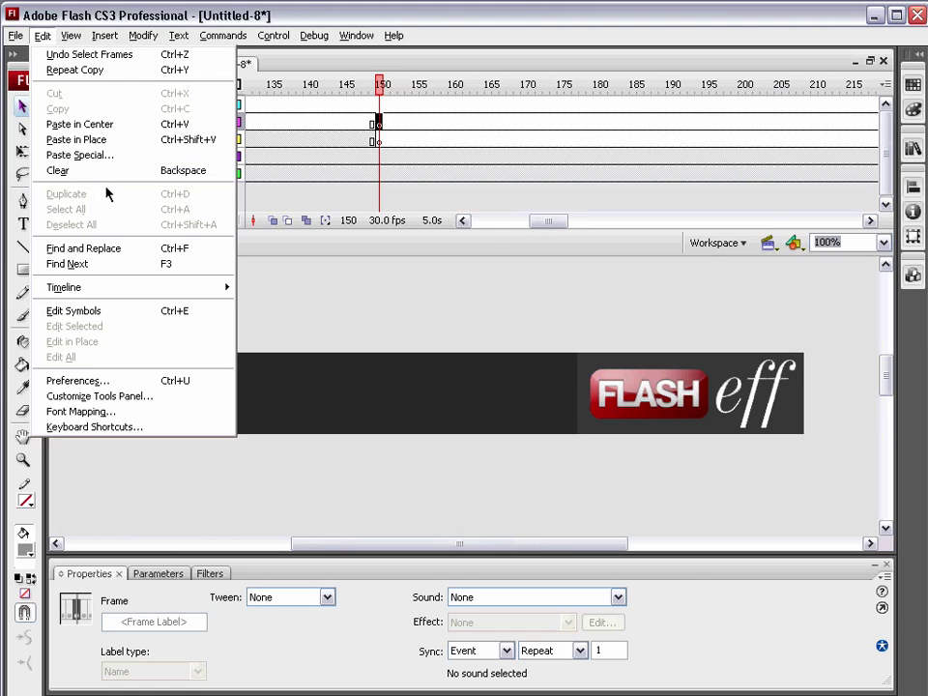
{"action": "left_click", "coordinate": [109, 142]}
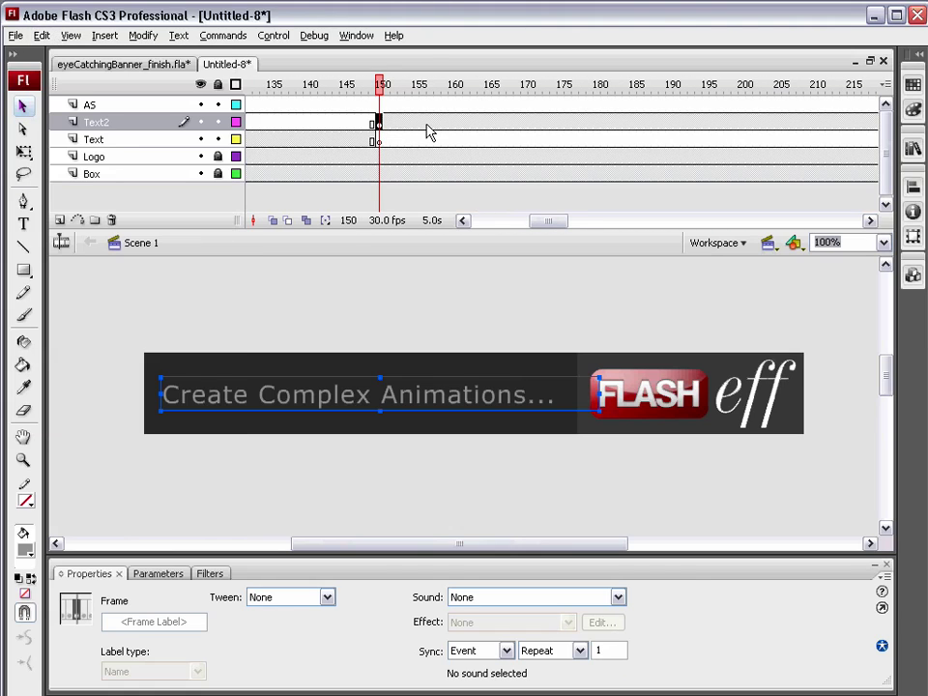
{"action": "left_click_drag", "start_coordinate": [542, 224], "coordinate": [496, 230]}
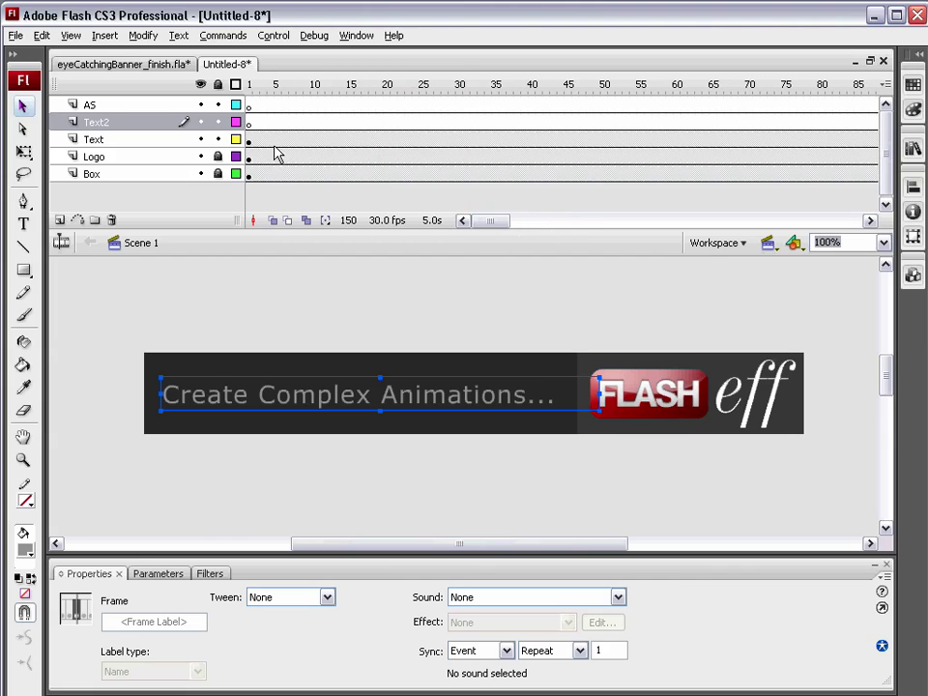
{"action": "left_click", "coordinate": [184, 141]}
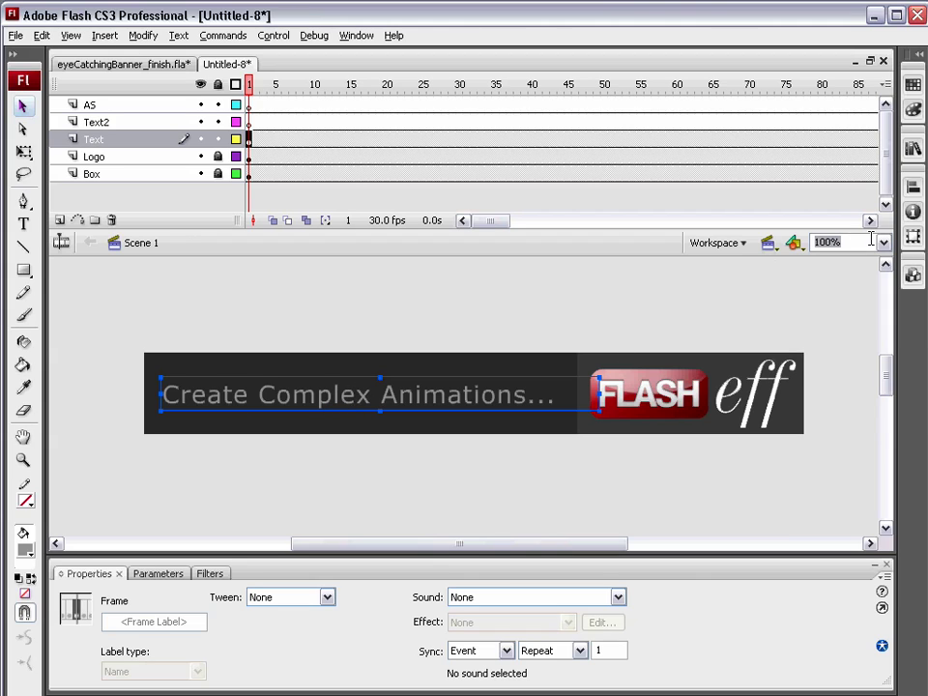
Drag a FlashEff component from the Components panel onto the text's top-left corner.
{"action": "left_click", "coordinate": [356, 35]}
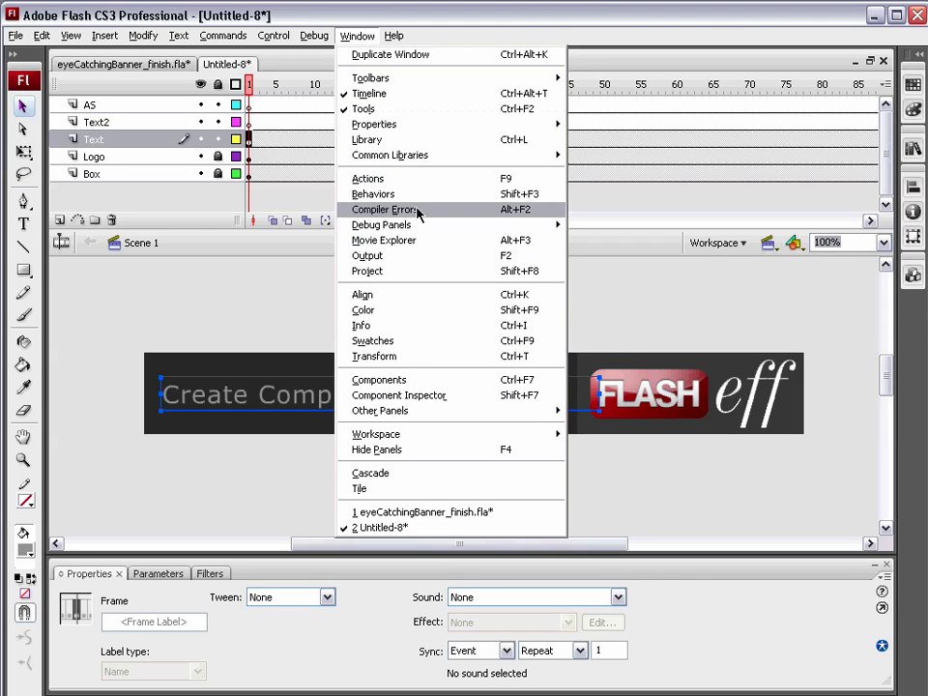
{"action": "left_click", "coordinate": [426, 381]}
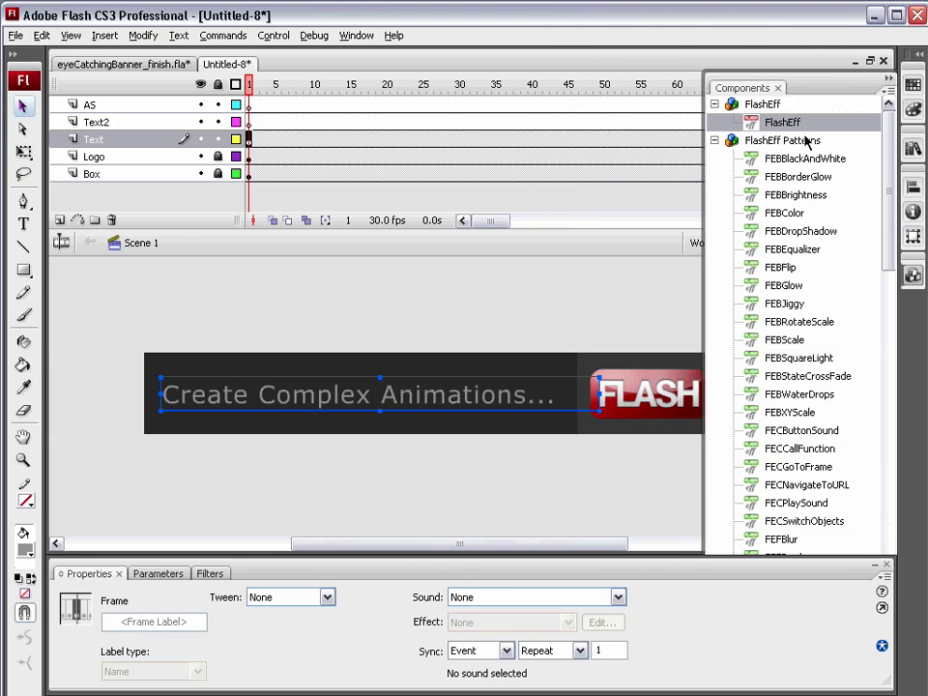
{"action": "left_click_drag", "start_coordinate": [795, 129], "coordinate": [276, 406]}
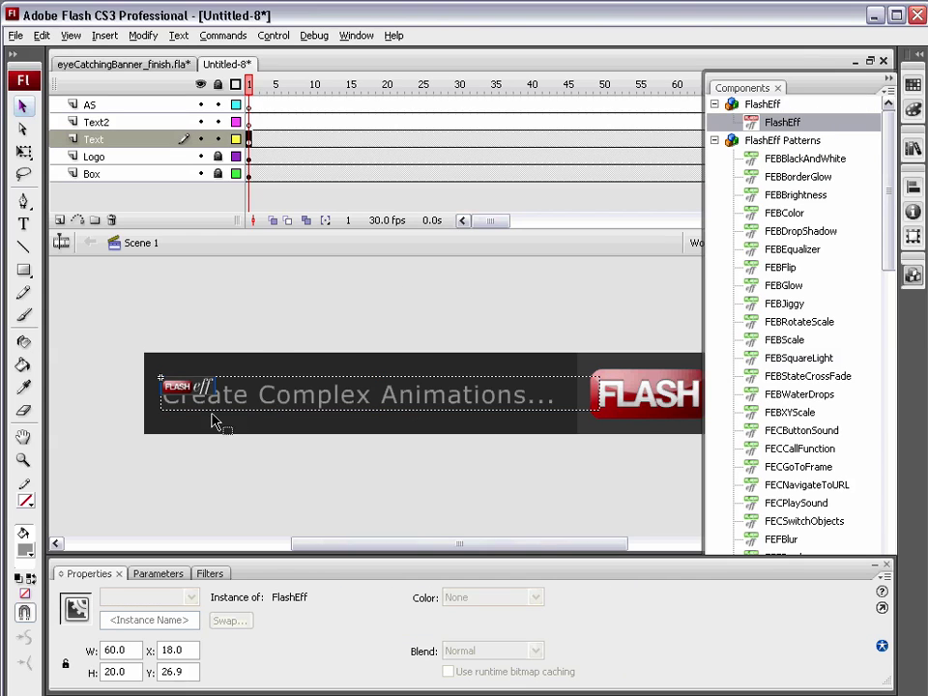
{"action": "key", "text": "ctrl+F7"}
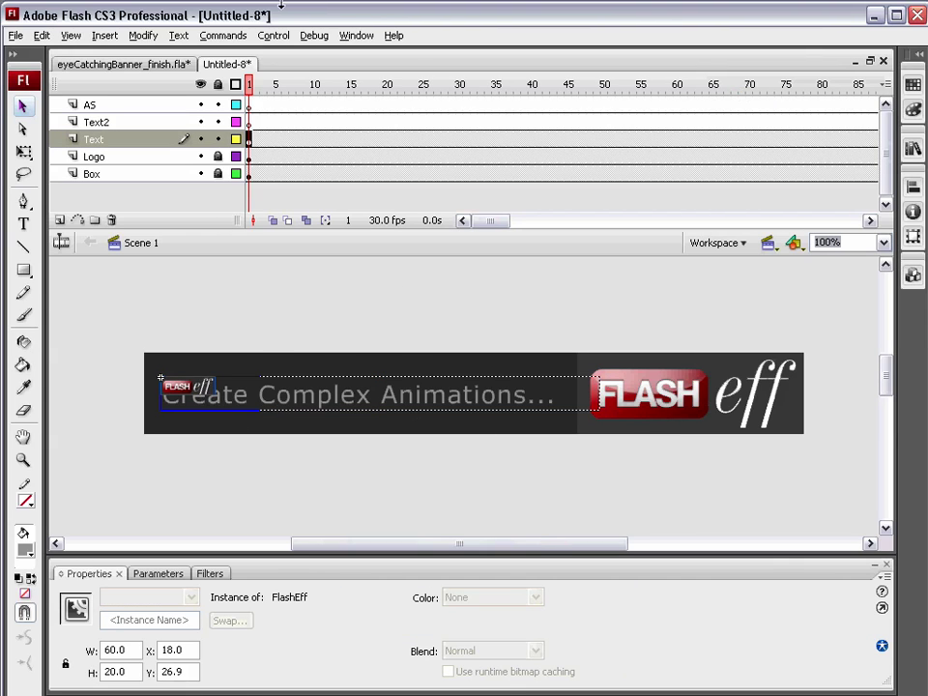
{"action": "left_click", "coordinate": [357, 34]}
Open the FlashEff panel and collapse its Properties area.
{"action": "mouse_move", "coordinate": [435, 410]}
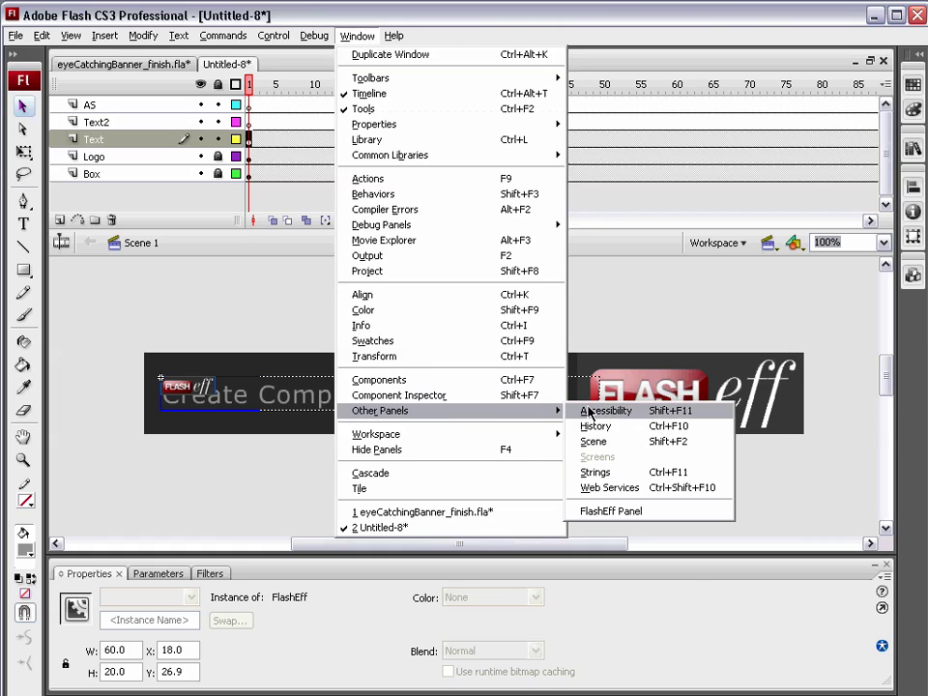
{"action": "left_click", "coordinate": [638, 510]}
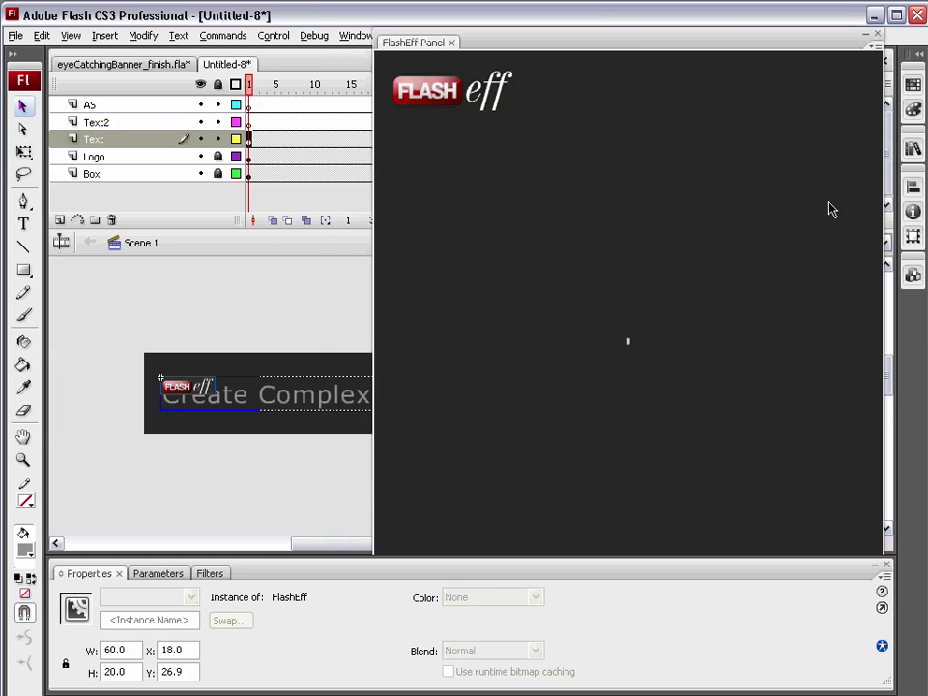
{"action": "left_click_drag", "start_coordinate": [95, 576], "coordinate": [95, 607]}
{"action": "left_click", "coordinate": [97, 626]}
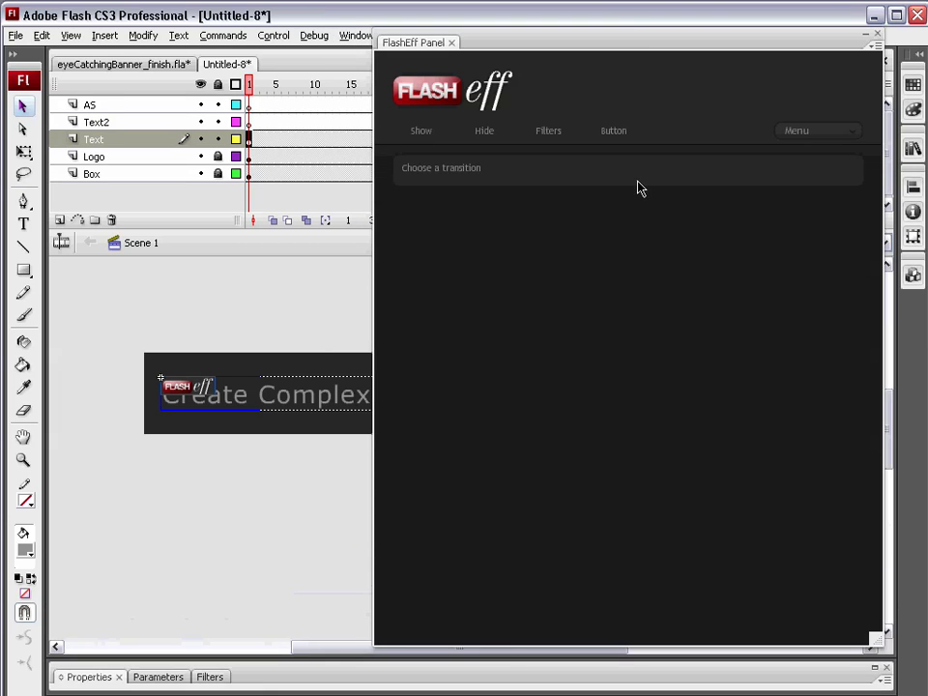
Set the Show transition pattern to FETSlice with 16 slices.
{"action": "left_click", "coordinate": [420, 137]}
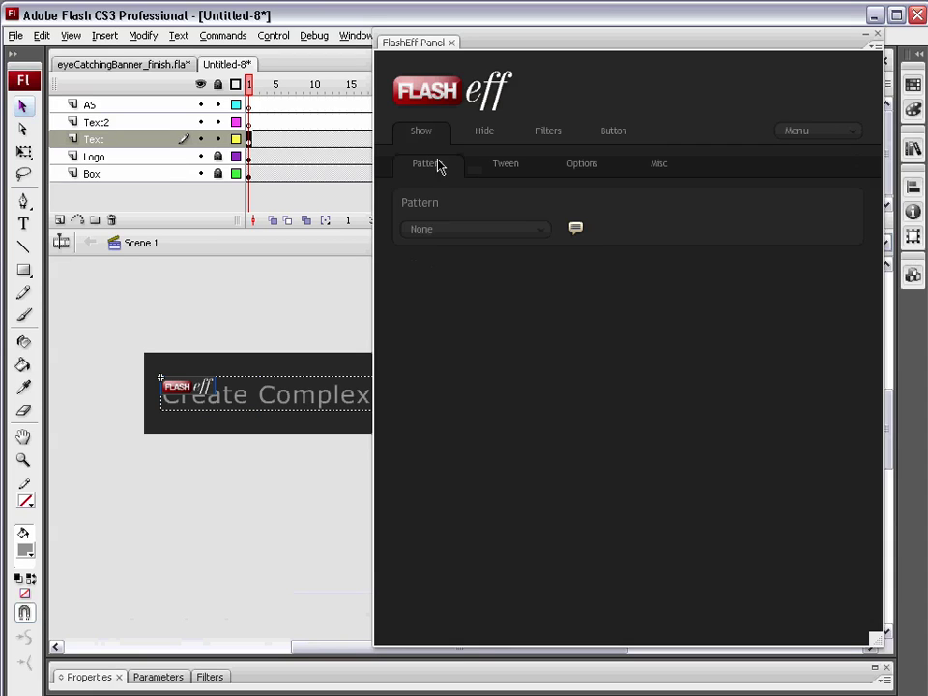
{"action": "left_click", "coordinate": [484, 232]}
{"action": "scroll", "coordinate": [495, 329], "scroll_direction": "down", "scroll_amount": 8}
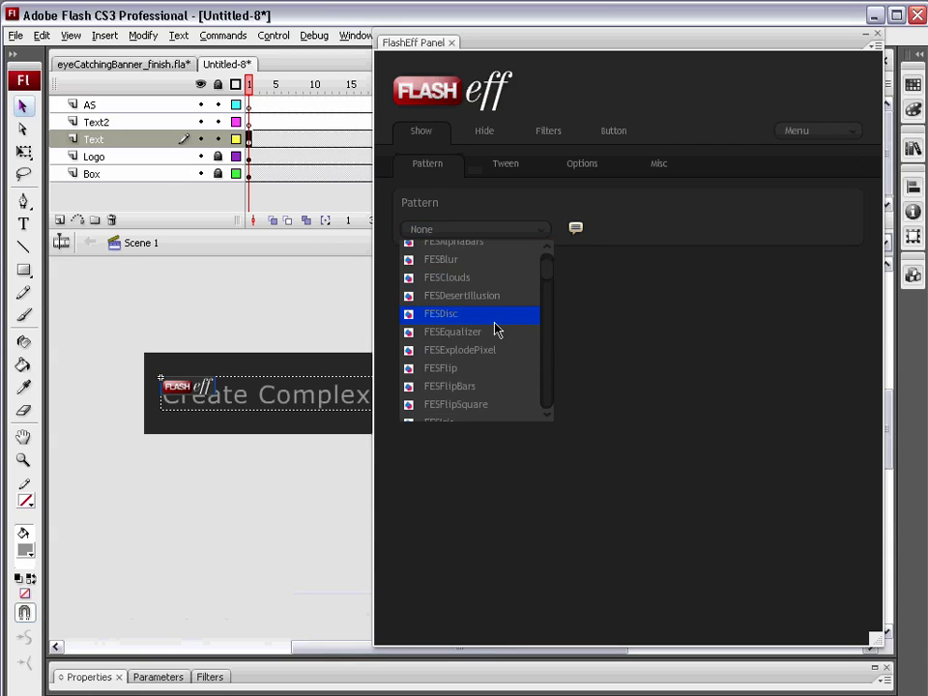
{"action": "scroll", "coordinate": [478, 371], "scroll_direction": "down", "scroll_amount": 2}
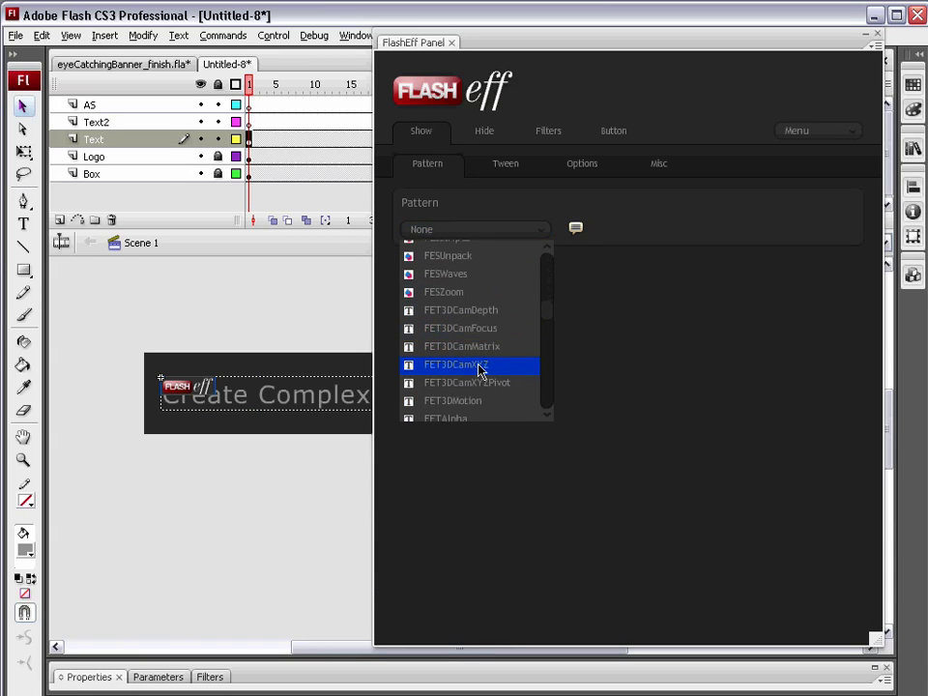
{"action": "scroll", "coordinate": [480, 371], "scroll_direction": "down", "scroll_amount": 4}
{"action": "scroll", "coordinate": [464, 324], "scroll_direction": "up", "scroll_amount": 1}
{"action": "scroll", "coordinate": [462, 334], "scroll_direction": "down", "scroll_amount": 5}
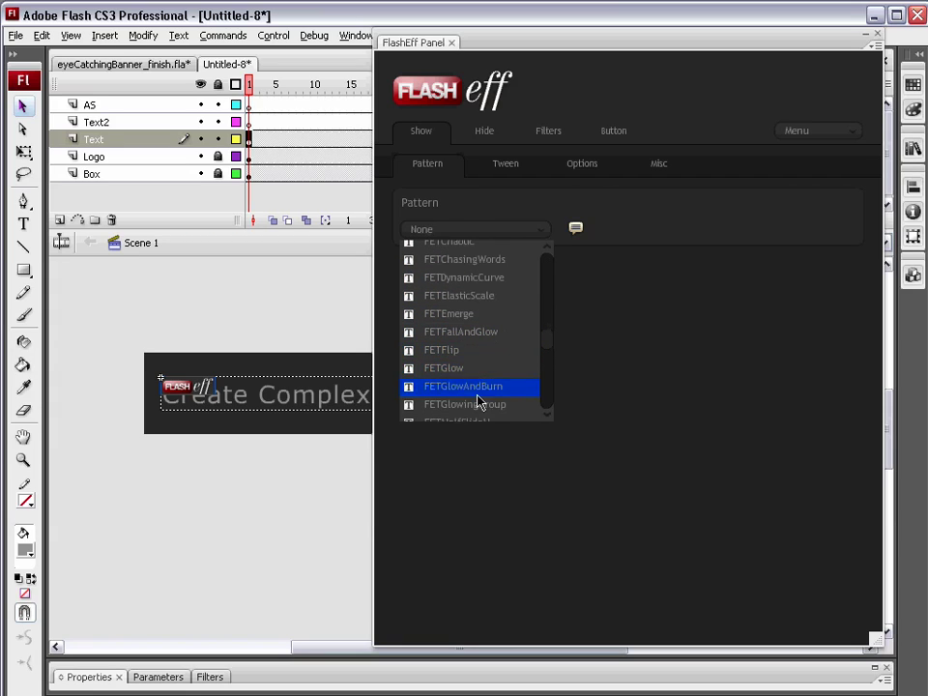
{"action": "scroll", "coordinate": [478, 398], "scroll_direction": "down", "scroll_amount": 6}
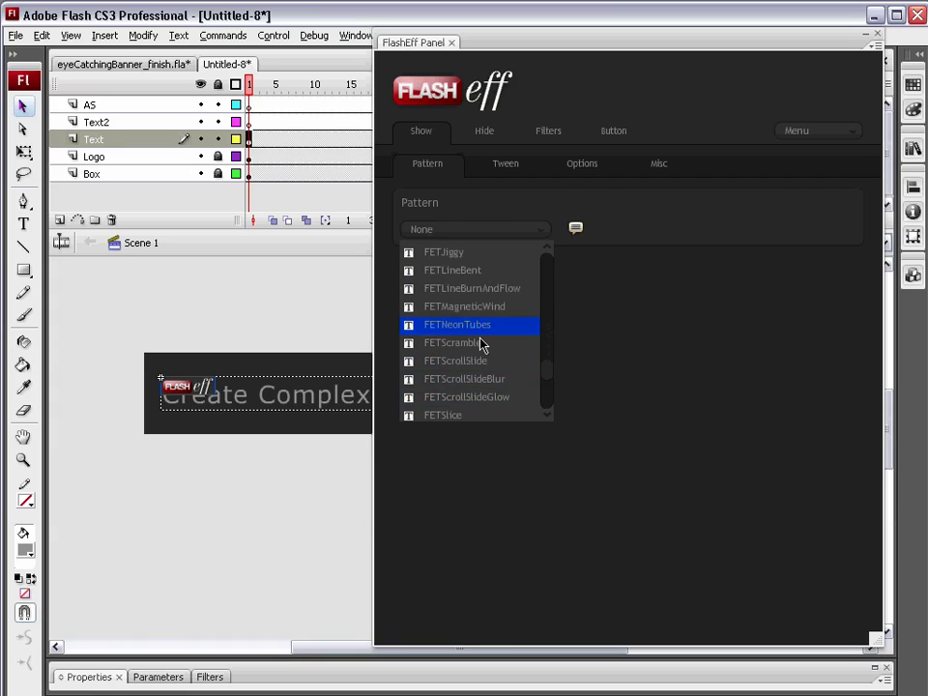
{"action": "left_click", "coordinate": [476, 415]}
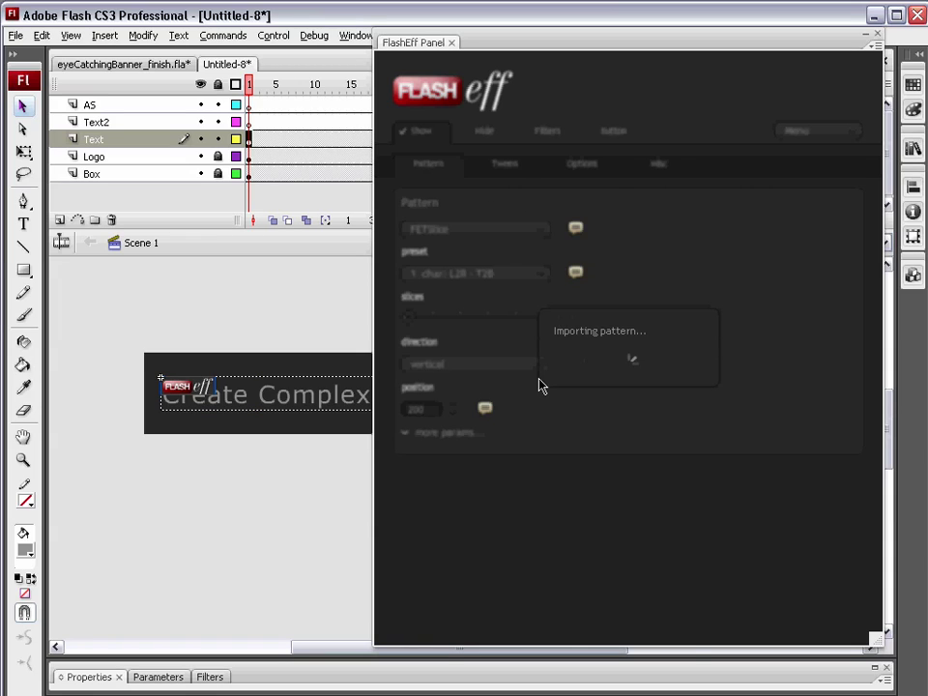
{"action": "left_click_drag", "start_coordinate": [411, 321], "coordinate": [427, 323]}
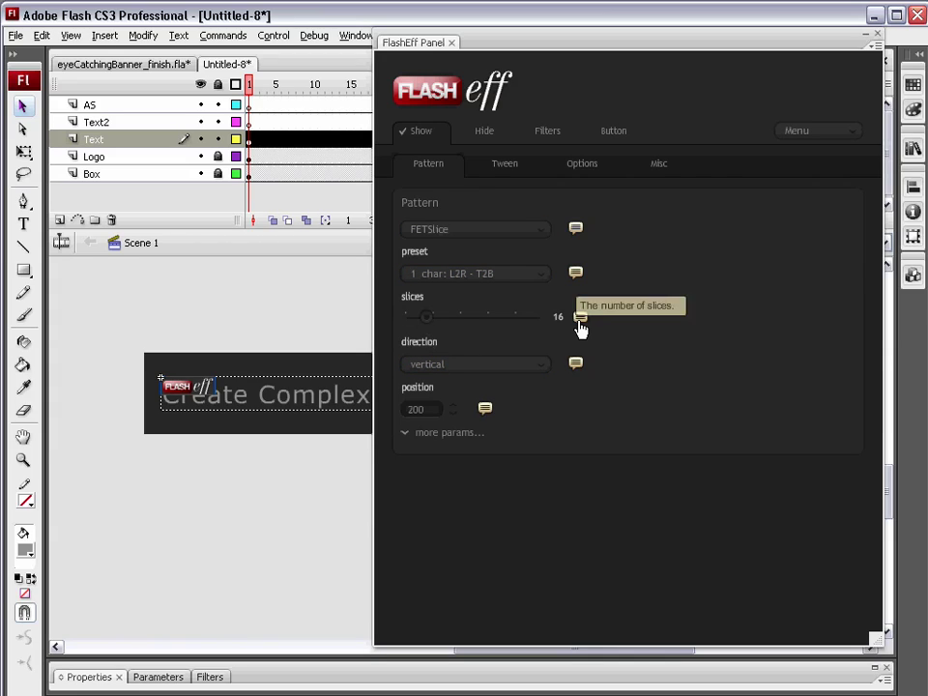
Change the FlashEff Hide pattern to FETWavesMask with waveThickness 5, then collapse the panel.
{"action": "left_click", "coordinate": [487, 133]}
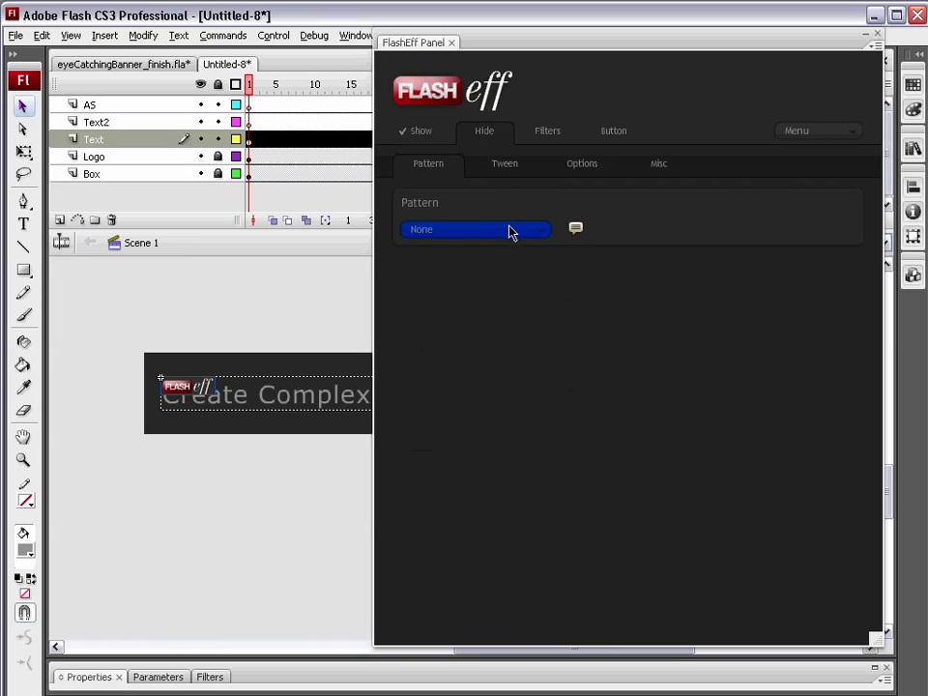
{"action": "left_click", "coordinate": [511, 230]}
{"action": "scroll", "coordinate": [469, 381], "scroll_direction": "down", "scroll_amount": 5}
{"action": "left_click_drag", "start_coordinate": [551, 298], "coordinate": [549, 429]}
{"action": "left_click", "coordinate": [486, 327]}
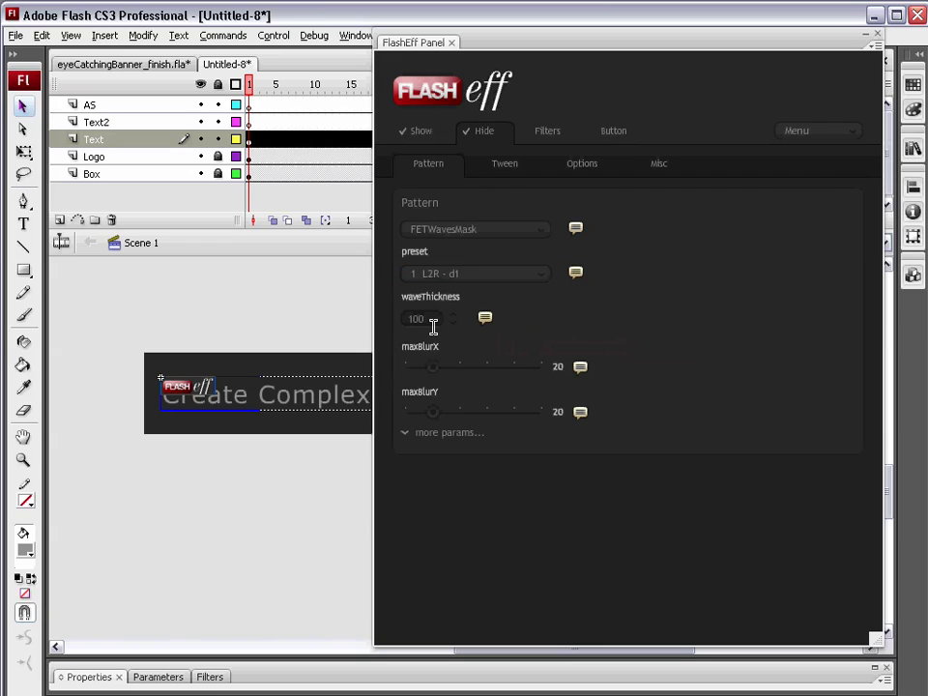
{"action": "left_click_drag", "start_coordinate": [437, 319], "coordinate": [400, 319]}
{"action": "type", "text": "5"}
{"action": "key", "text": "Return"}
{"action": "double_click", "coordinate": [411, 43]}
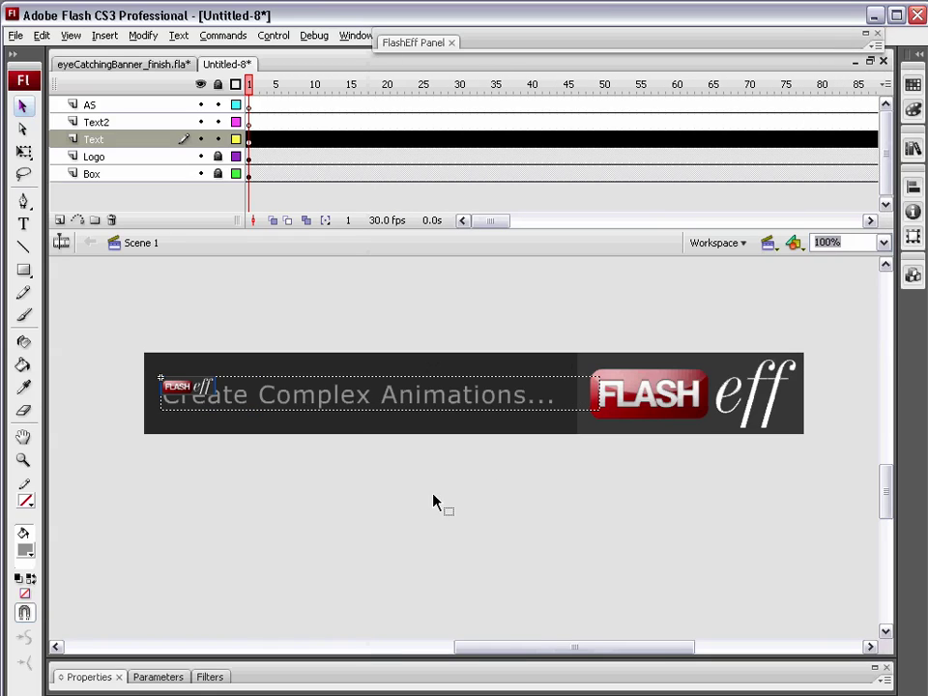
Replace the Text2 frame-150 text with 'FlashEff AS 3.0 Component'.
{"action": "left_click", "coordinate": [186, 385]}
{"action": "left_click", "coordinate": [203, 403]}
{"action": "mouse_move", "coordinate": [494, 220]}
{"action": "left_mouse_down"}
{"action": "mouse_move", "coordinate": [592, 221]}
{"action": "mouse_move", "coordinate": [544, 220]}
{"action": "left_mouse_up"}
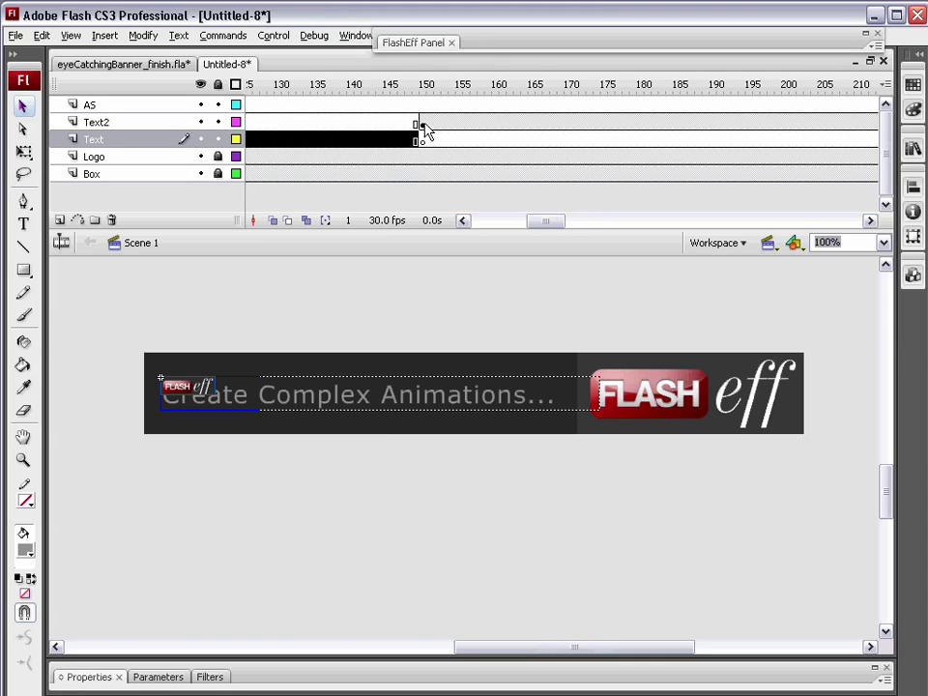
{"action": "left_click", "coordinate": [423, 134]}
{"action": "left_click", "coordinate": [423, 123]}
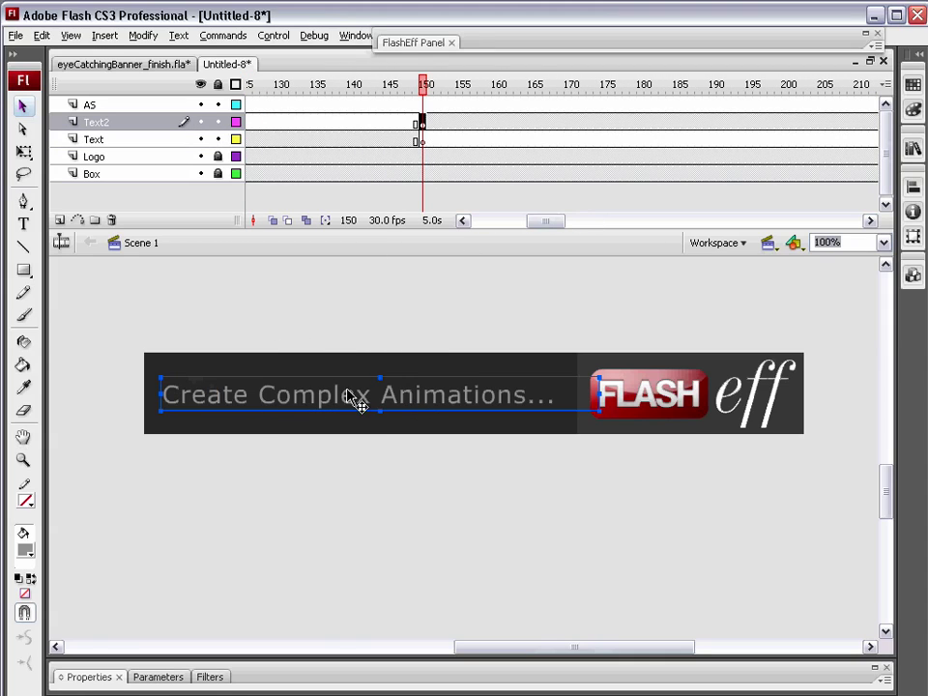
{"action": "double_click", "coordinate": [367, 398]}
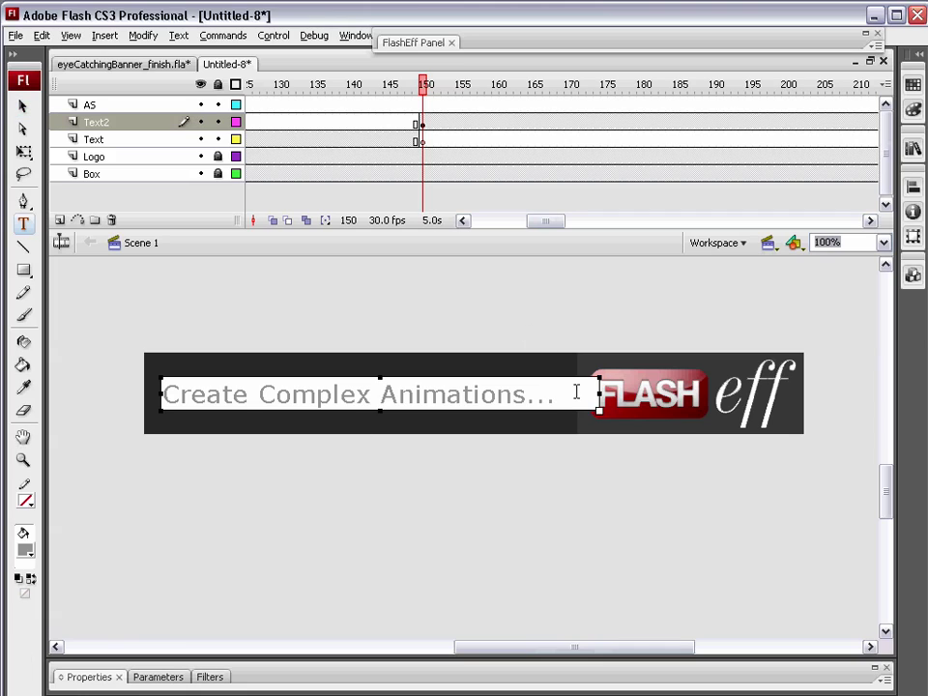
{"action": "left_click_drag", "start_coordinate": [574, 394], "coordinate": [62, 432]}
{"action": "type", "text": "Fla"}
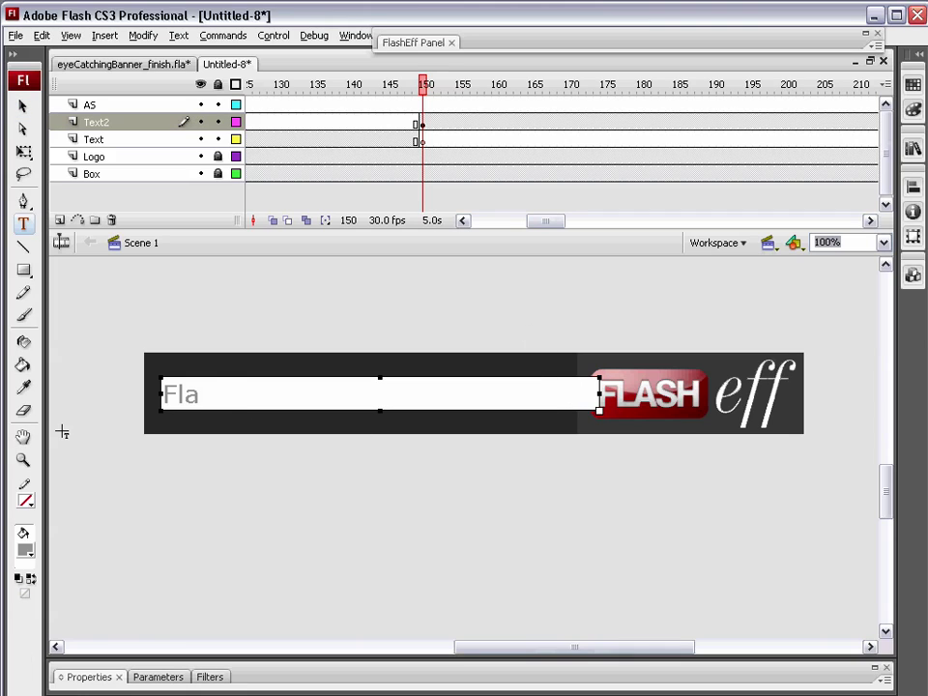
{"action": "type", "text": "shEff AS 3.0 Component"}
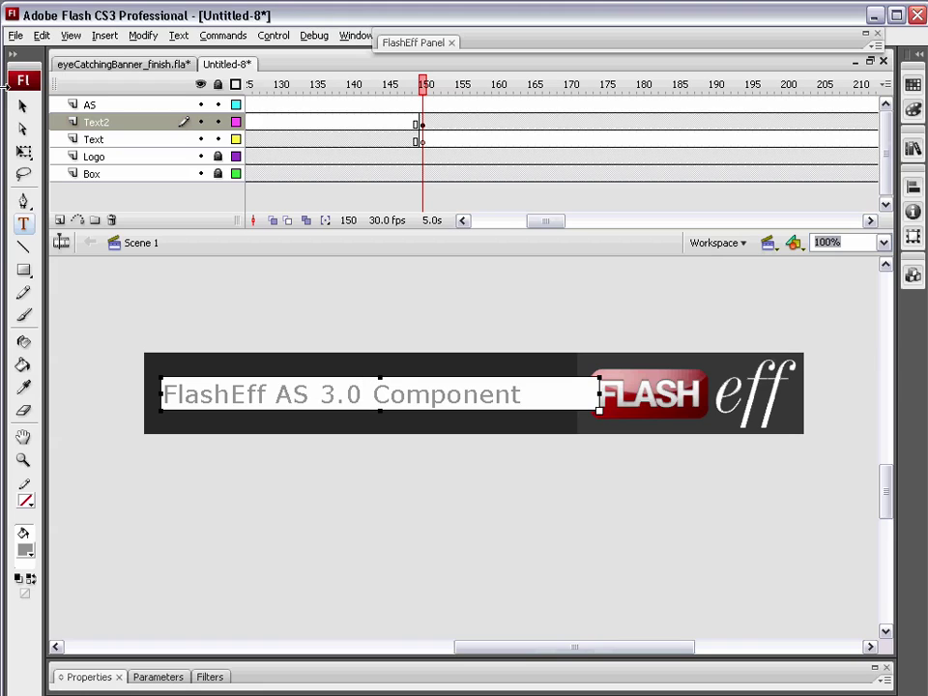
{"action": "left_click", "coordinate": [23, 106]}
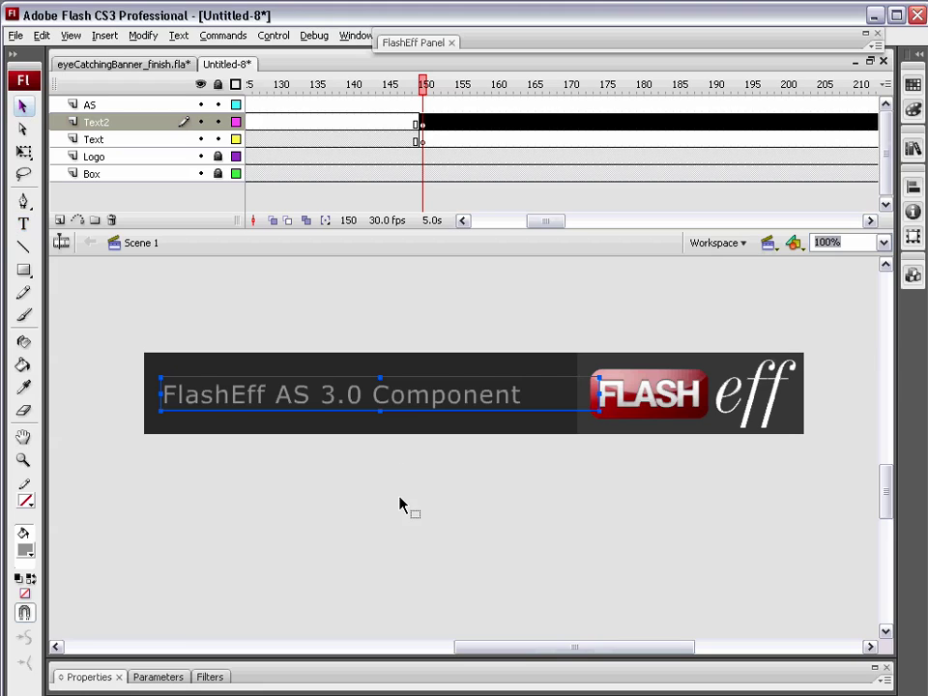
Drag a second FlashEff component onto the new text and select it.
{"action": "left_click", "coordinate": [389, 342]}
{"action": "left_click_drag", "start_coordinate": [390, 342], "coordinate": [374, 398]}
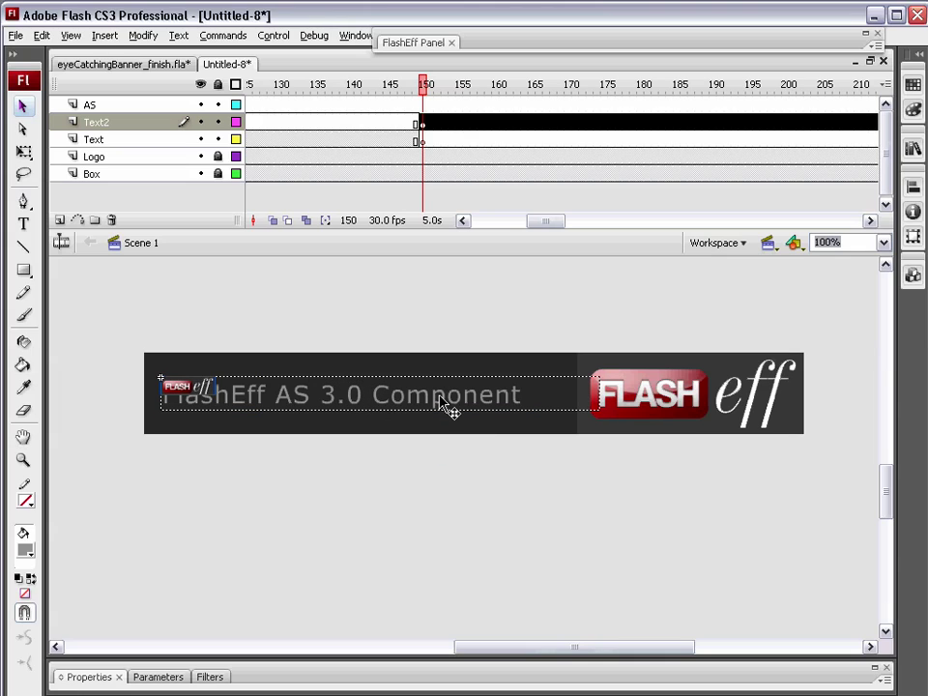
{"action": "left_click", "coordinate": [368, 403]}
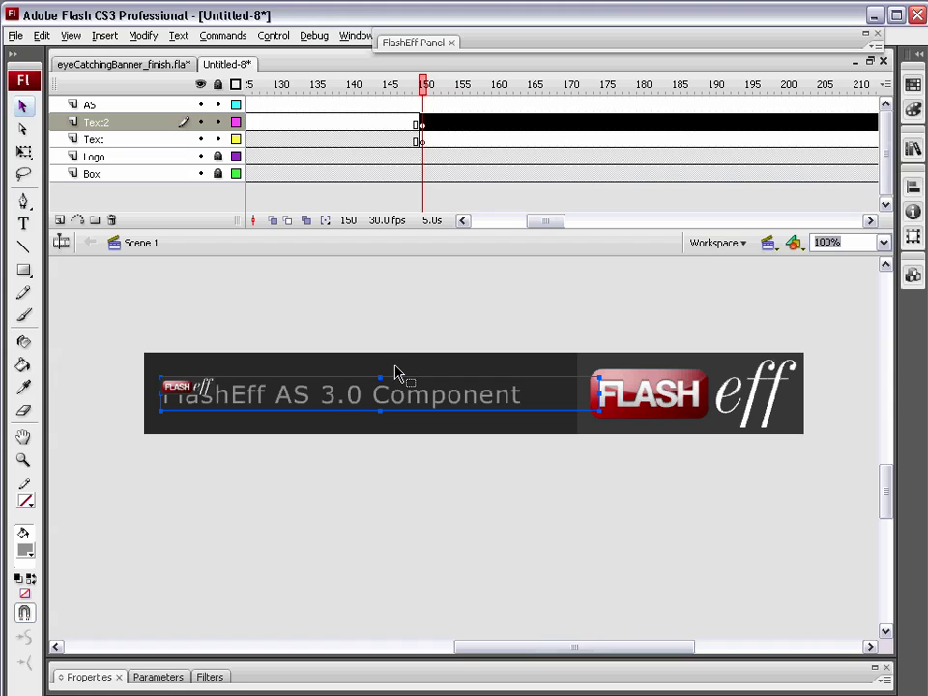
{"action": "left_click", "coordinate": [96, 677]}
Auto-fill Character Embedding with the 20 glyphs of 'FlashEff AS 3.0 Component' and confirm.
{"action": "left_click", "coordinate": [578, 621]}
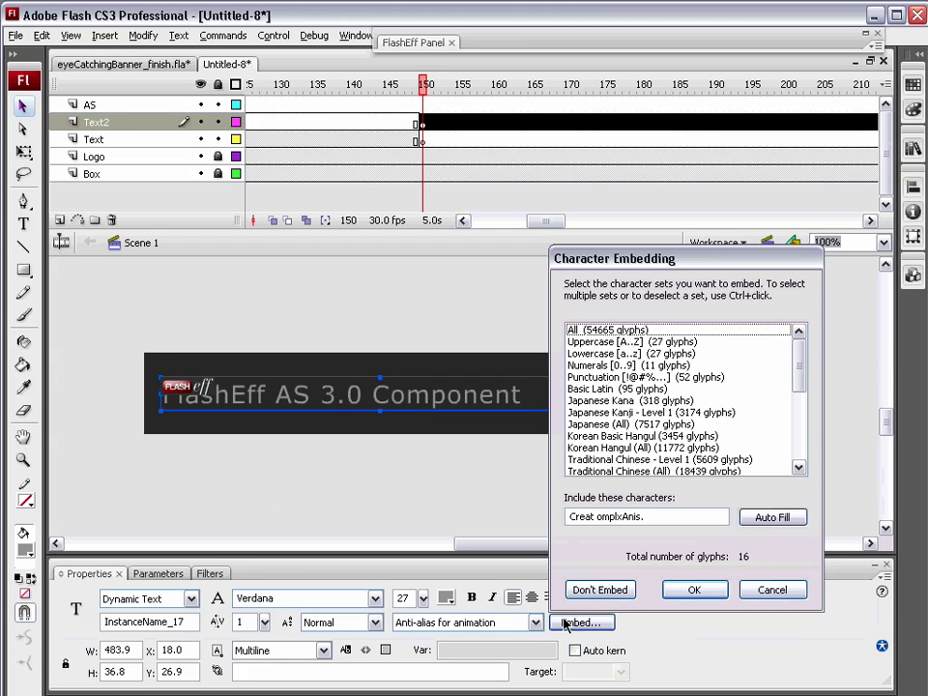
{"action": "left_click", "coordinate": [787, 520]}
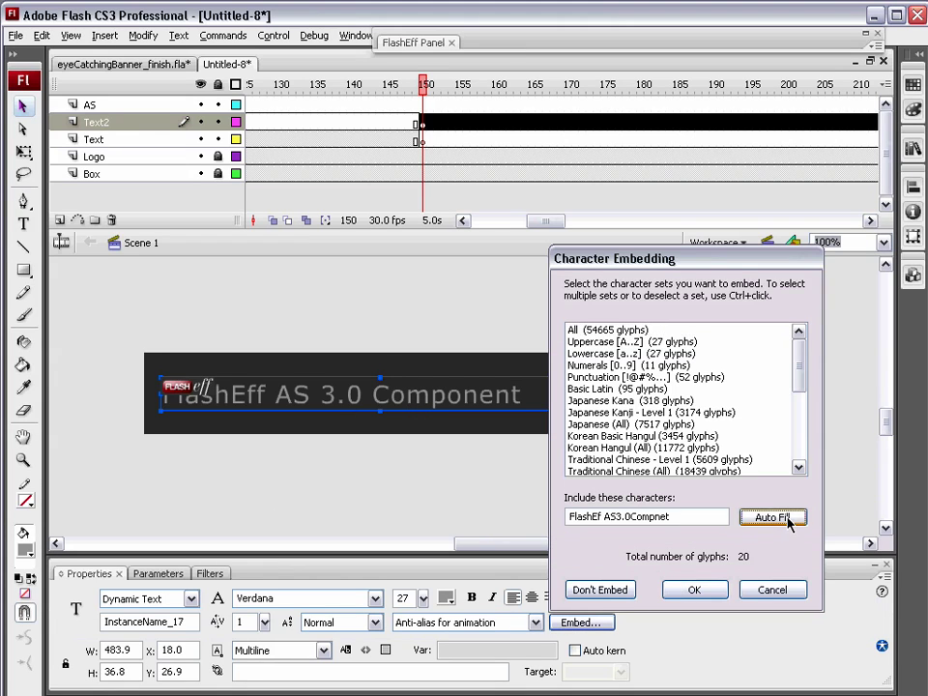
{"action": "left_click", "coordinate": [693, 589]}
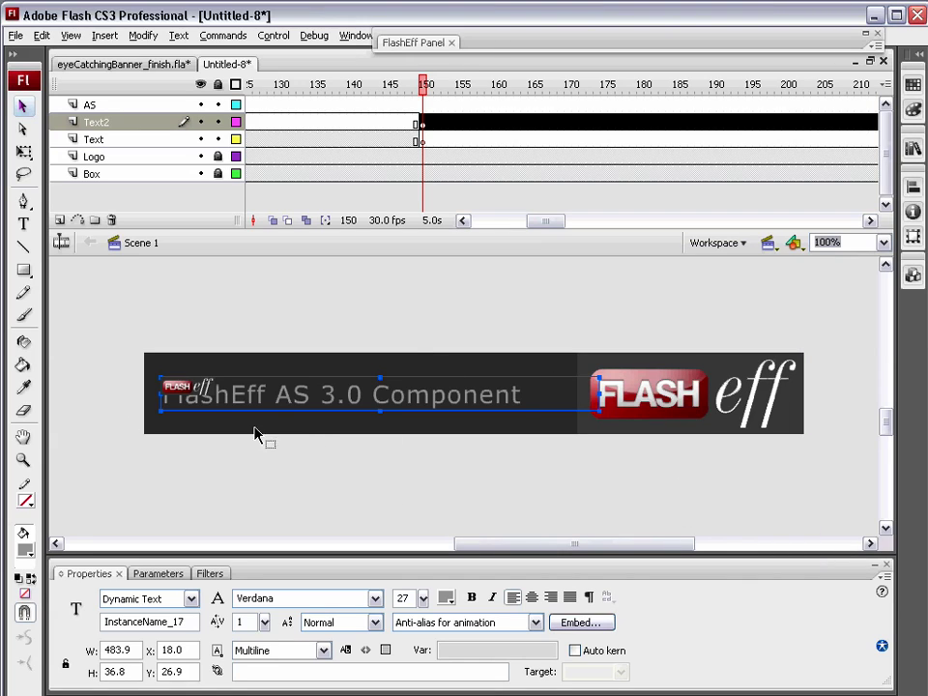
{"action": "left_click", "coordinate": [232, 463]}
Set the second FlashEff component's Hide pattern to None, then select the text field.
{"action": "left_click", "coordinate": [200, 387]}
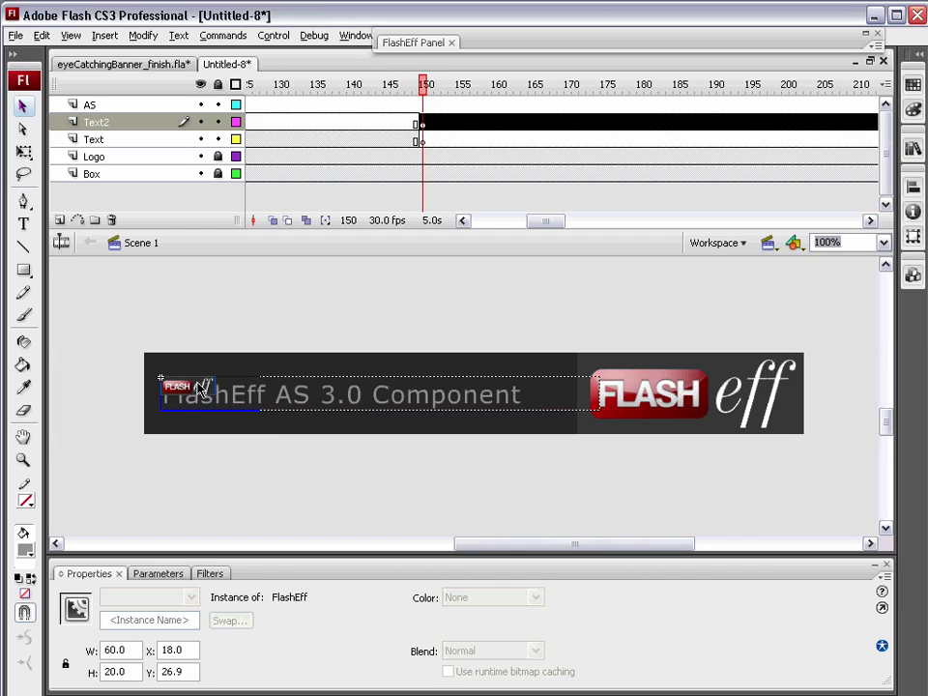
{"action": "left_click", "coordinate": [425, 45]}
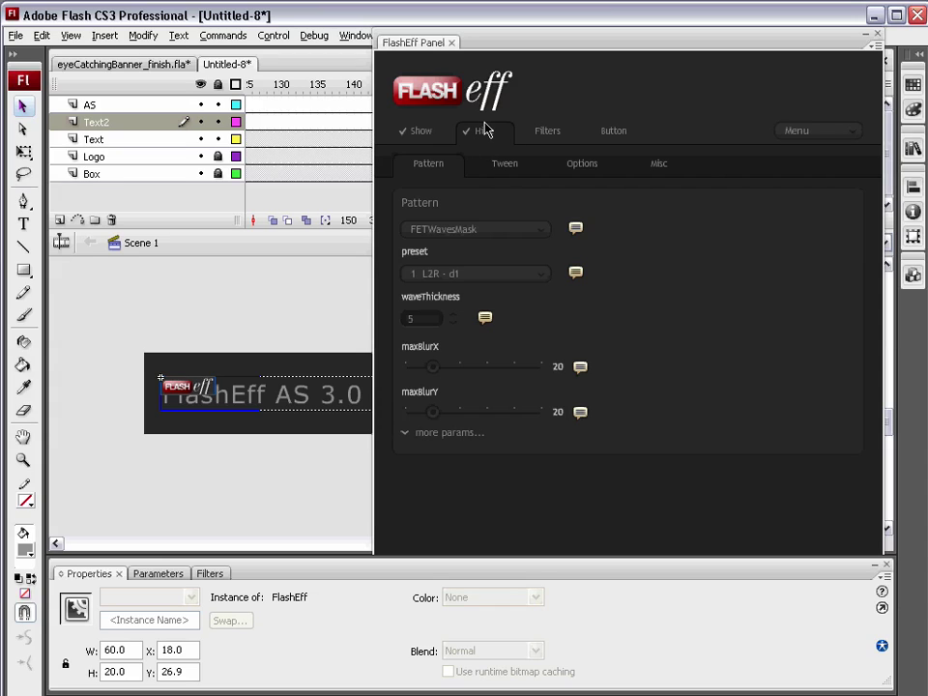
{"action": "left_click", "coordinate": [509, 238]}
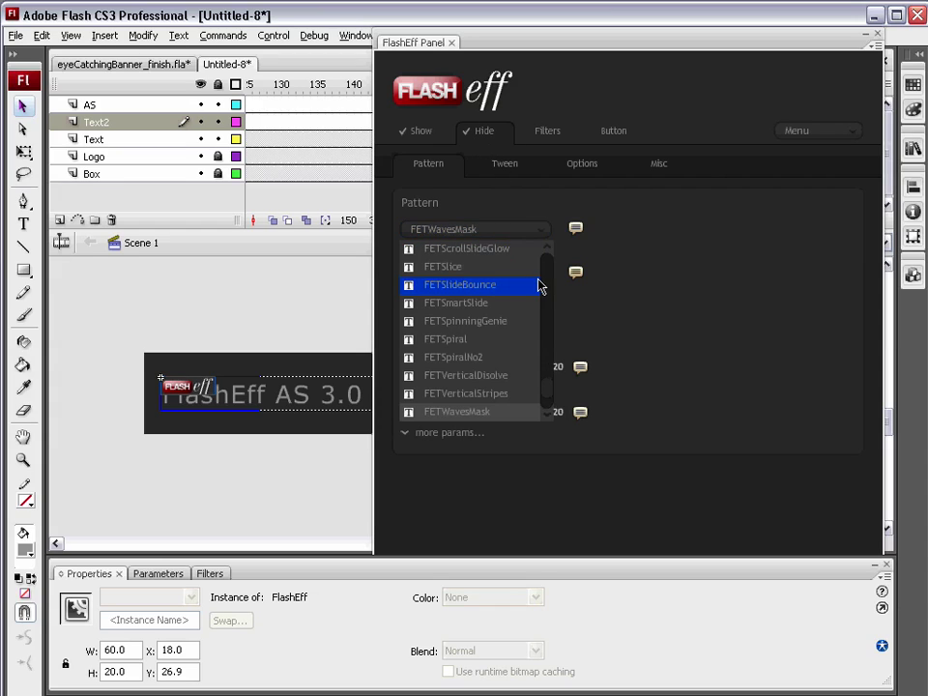
{"action": "scroll", "coordinate": [547, 270], "scroll_direction": "up", "scroll_amount": 10}
{"action": "scroll", "coordinate": [547, 268], "scroll_direction": "up", "scroll_amount": 3}
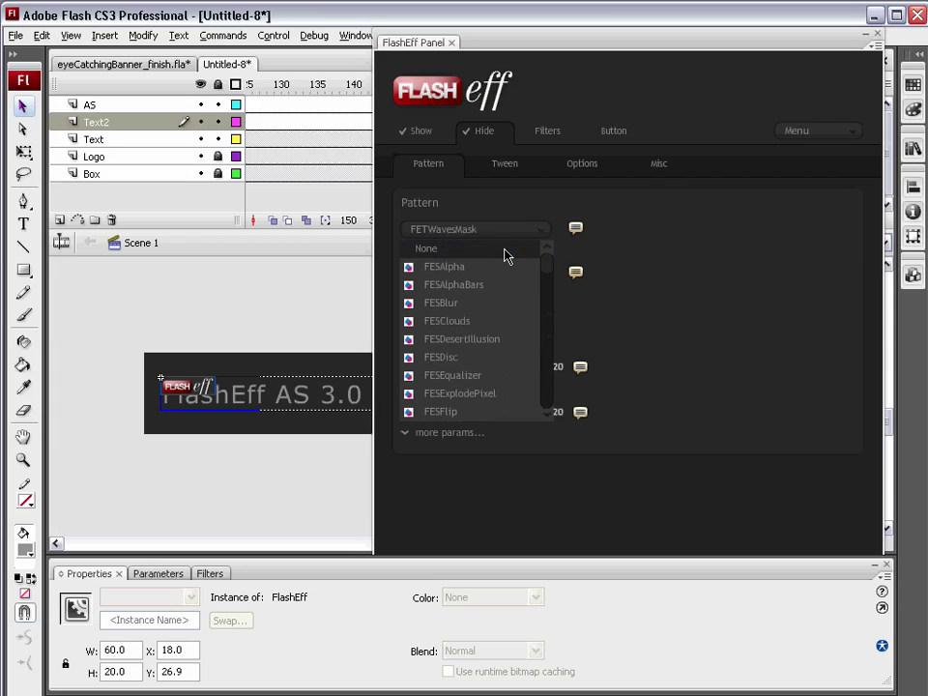
{"action": "left_click", "coordinate": [504, 250]}
{"action": "left_click", "coordinate": [296, 415]}
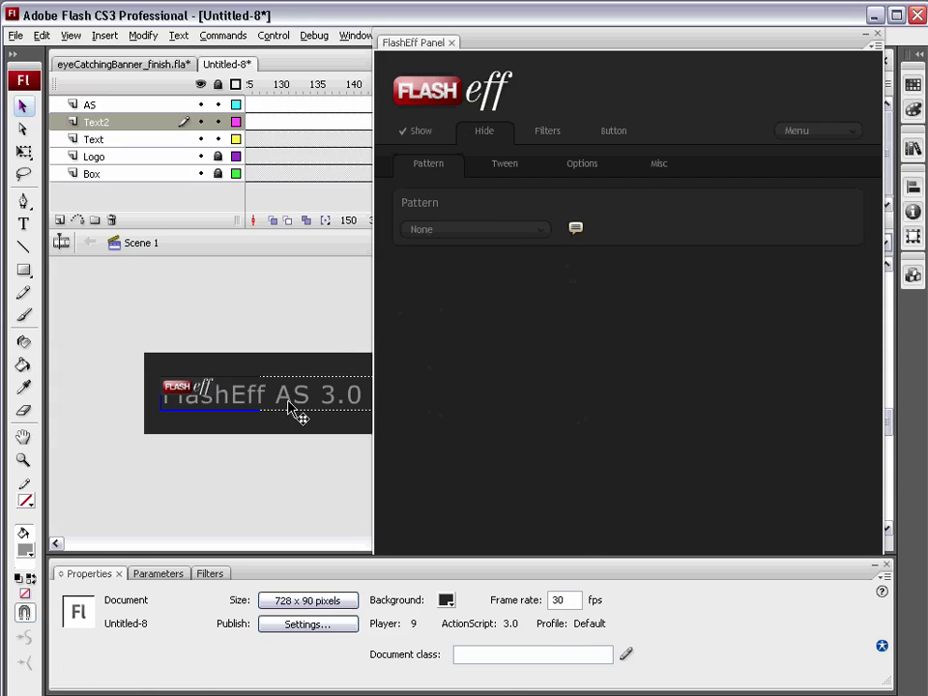
{"action": "left_click", "coordinate": [319, 406]}
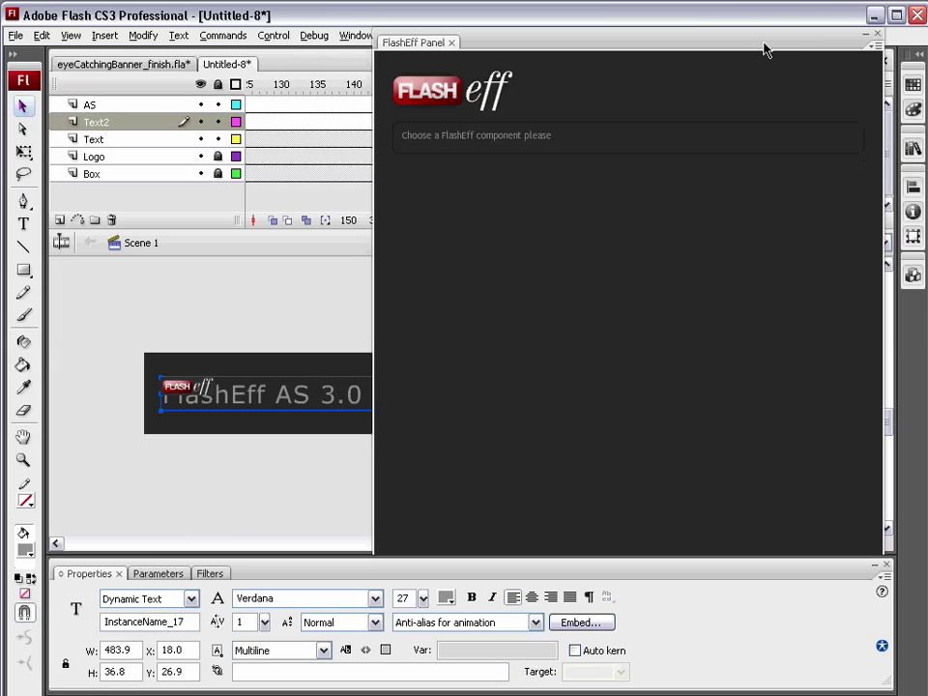
Select the dynamic text field's instance name, InstanceName_17.
{"action": "left_click", "coordinate": [865, 37]}
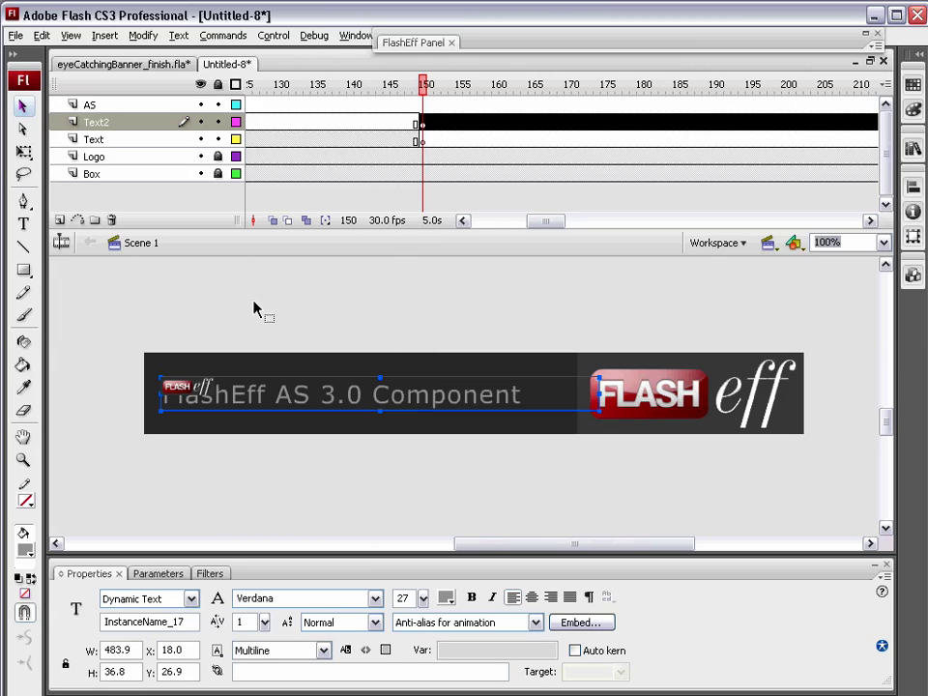
{"action": "left_click", "coordinate": [214, 396]}
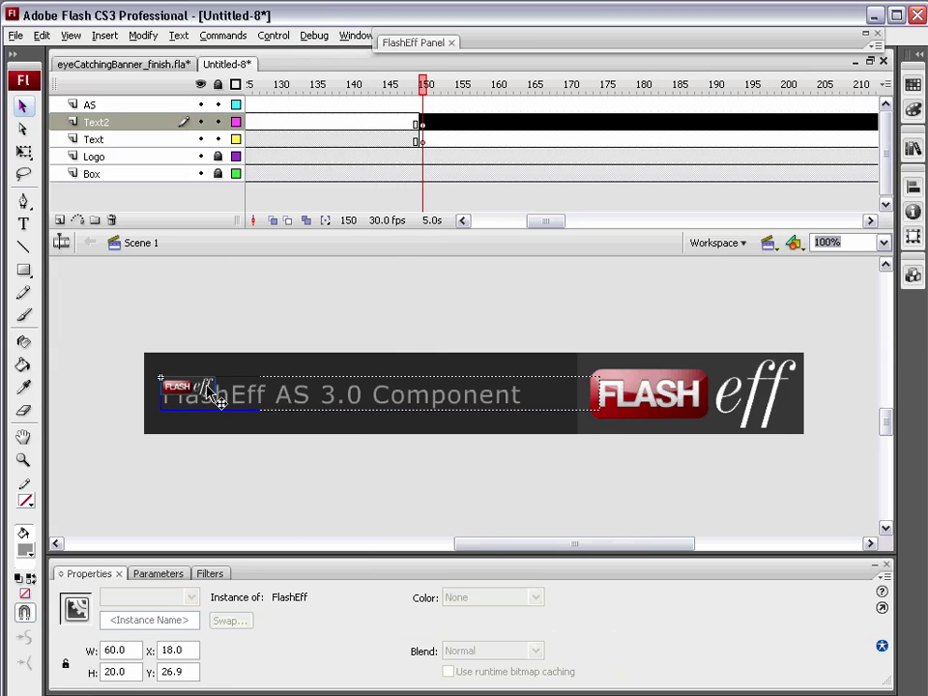
{"action": "left_click", "coordinate": [314, 399]}
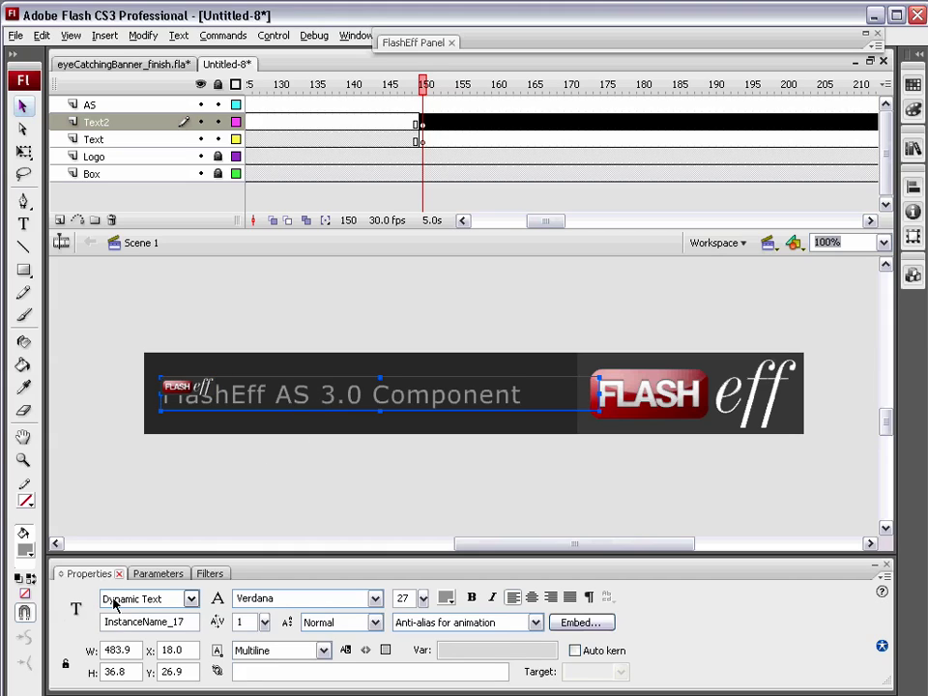
{"action": "left_click", "coordinate": [193, 621]}
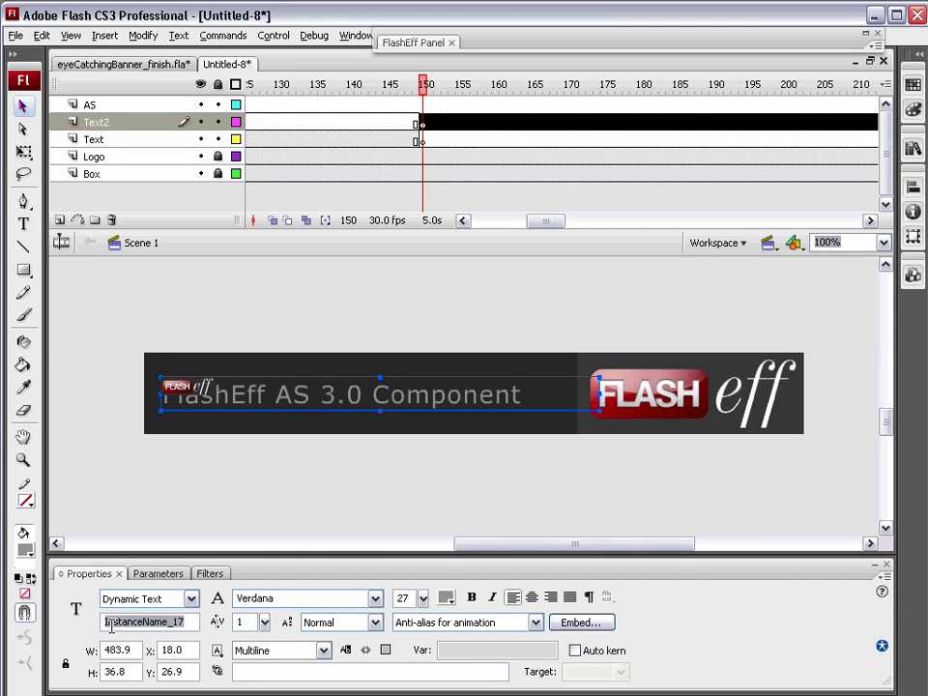
{"action": "left_click", "coordinate": [217, 473]}
In the FETSlice show effect's Misc settings, set the target instance to InstanceName_17.
{"action": "left_click", "coordinate": [175, 386]}
{"action": "left_click", "coordinate": [437, 43]}
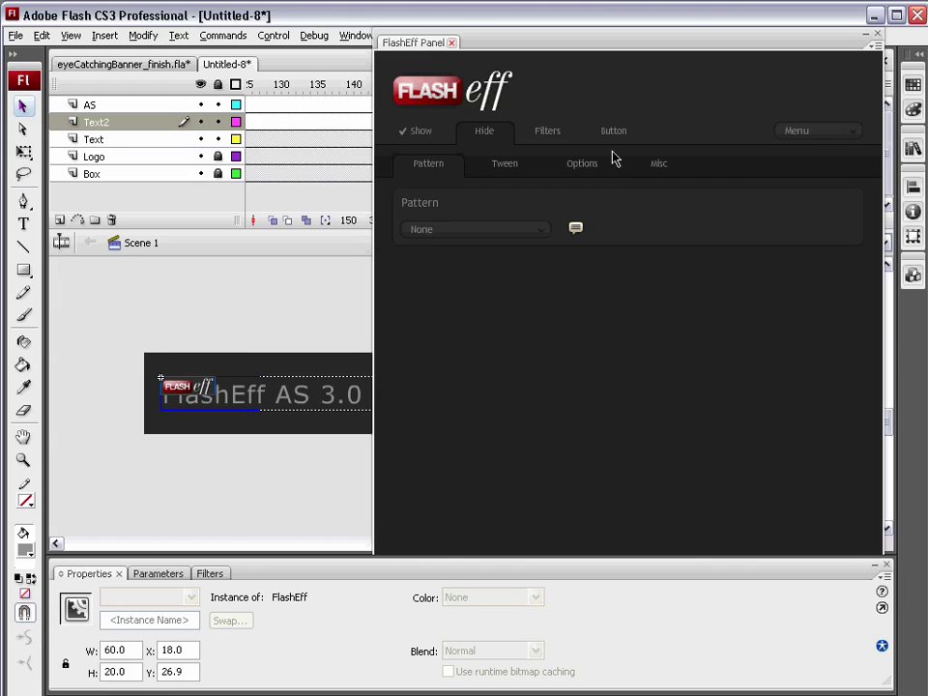
{"action": "left_click", "coordinate": [419, 135]}
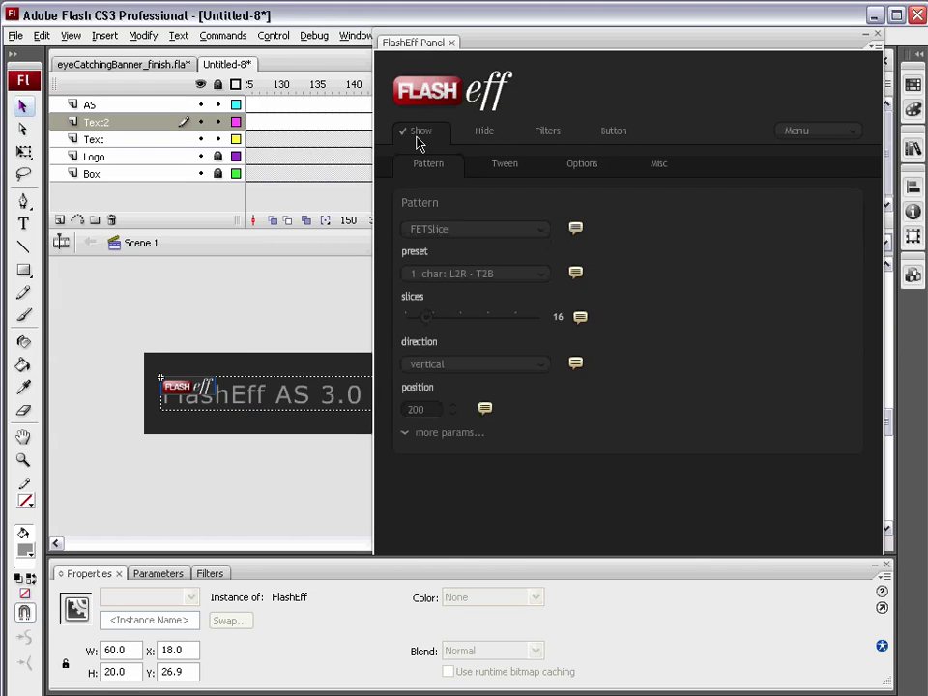
{"action": "left_click", "coordinate": [431, 139]}
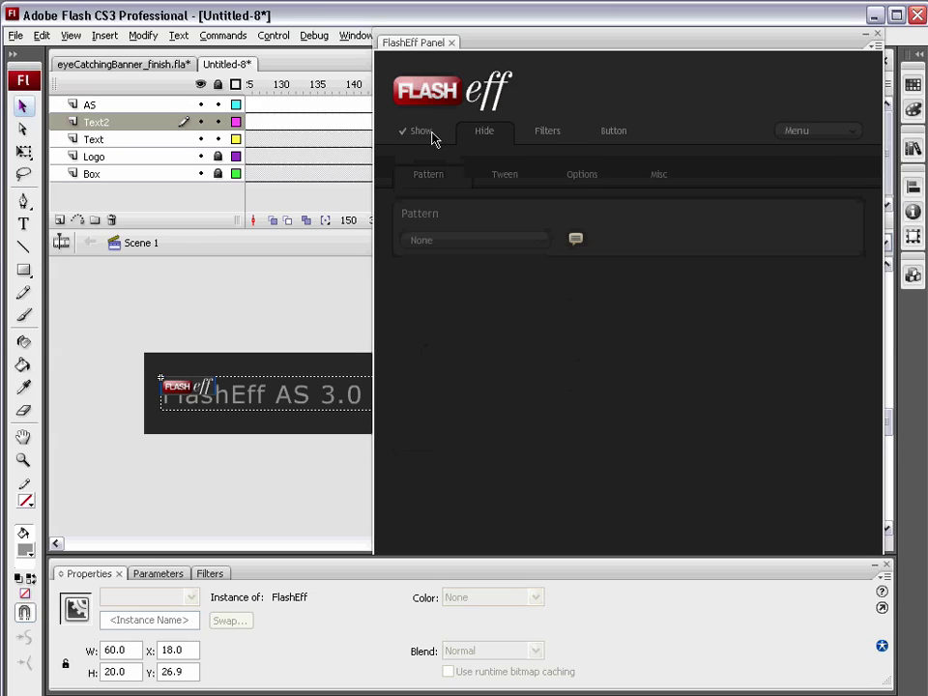
{"action": "left_click", "coordinate": [666, 172]}
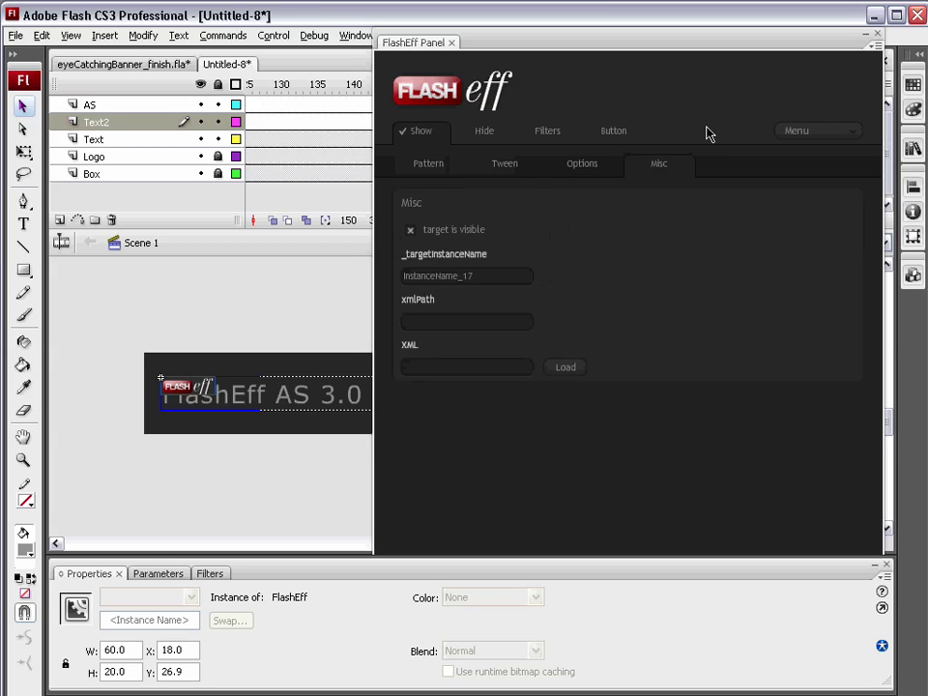
{"action": "left_click", "coordinate": [491, 277]}
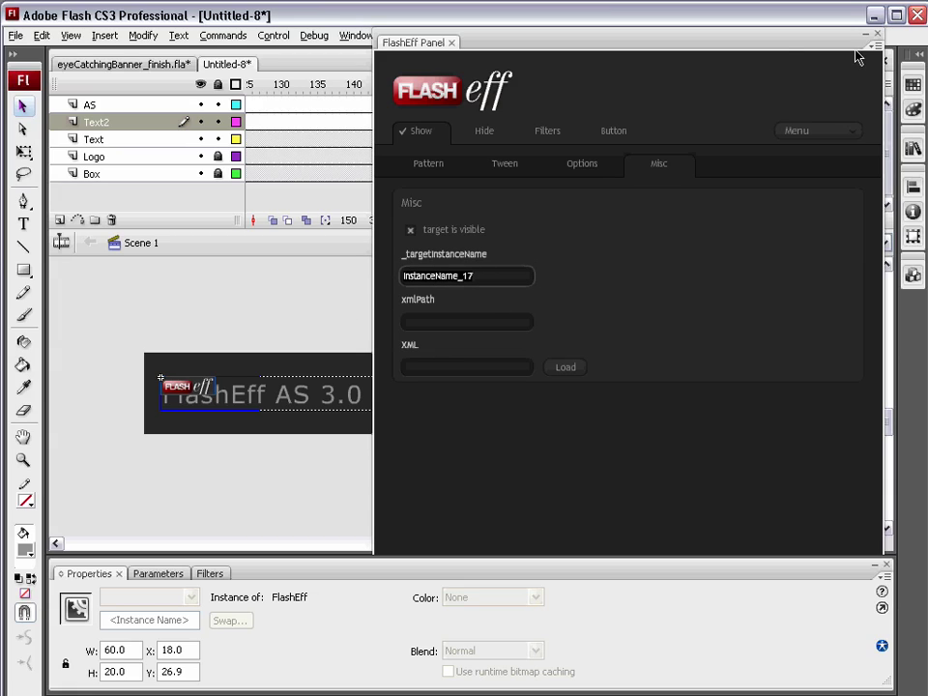
{"action": "left_click", "coordinate": [867, 37]}
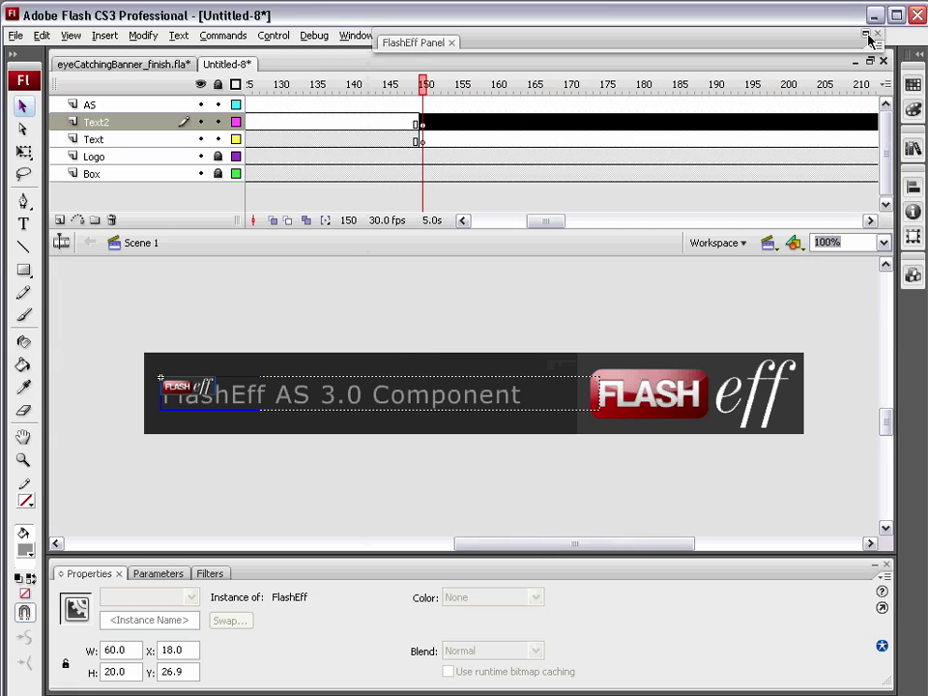
{"action": "left_click", "coordinate": [322, 322]}
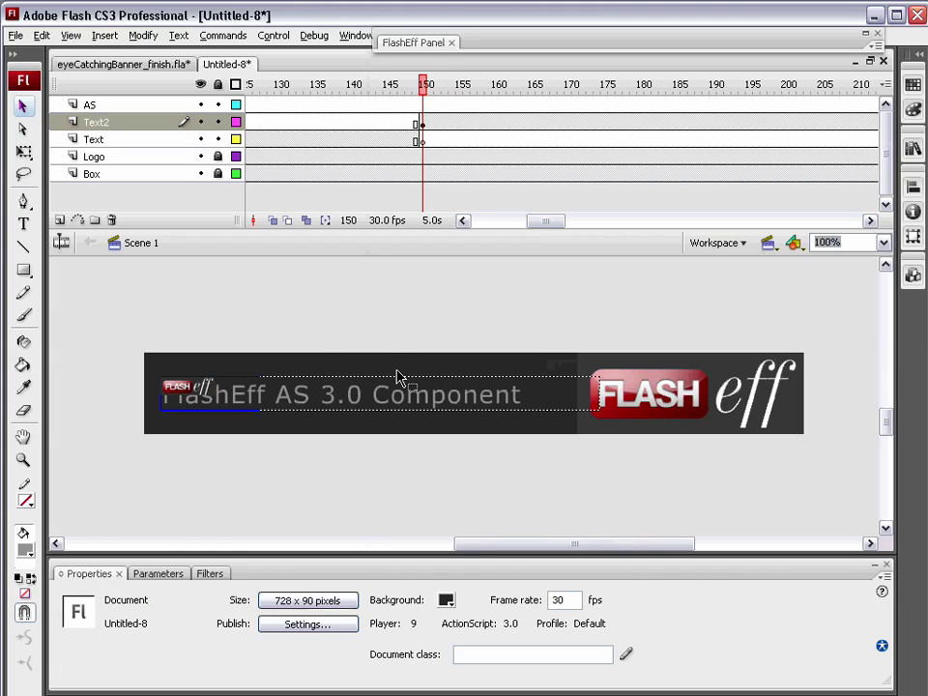
{"action": "key", "text": "ctrl+Return"}
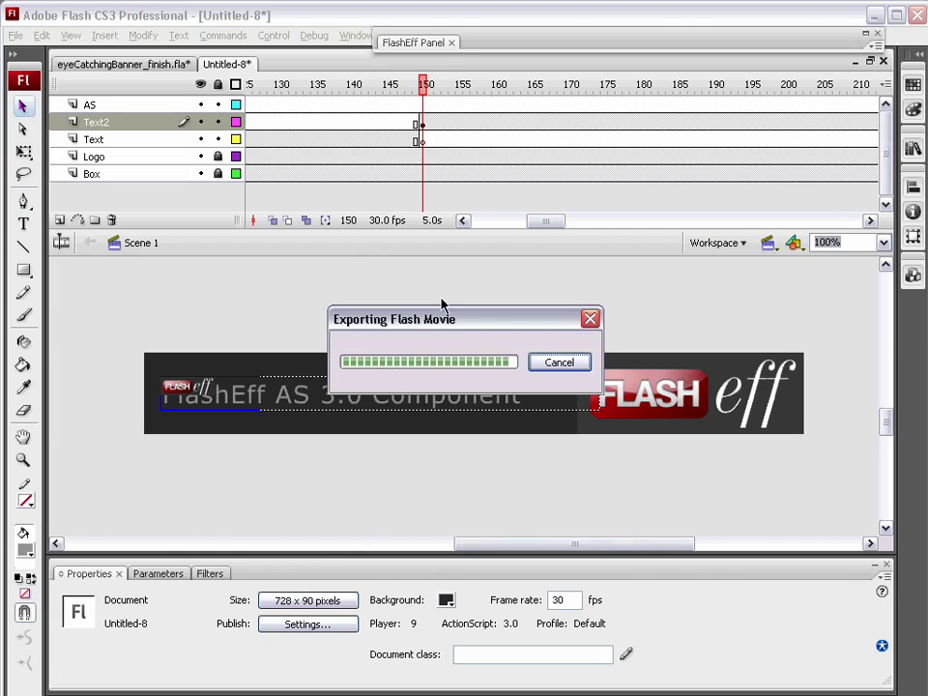
{"action": "left_click_drag", "start_coordinate": [494, 305], "coordinate": [498, 244]}
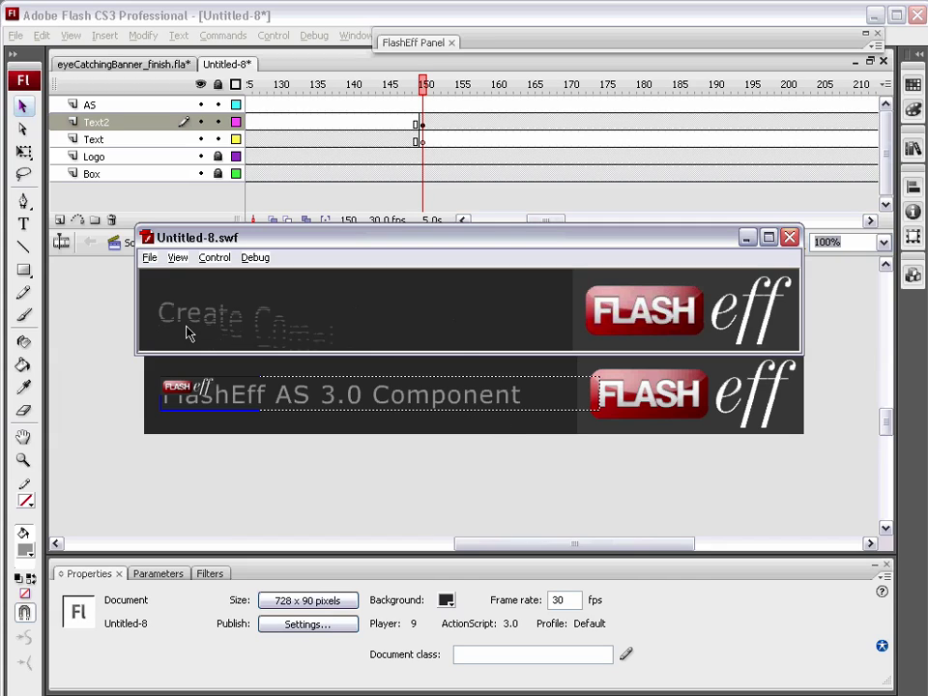
Close the test movie and insert keyframes at frame 300.
{"action": "left_click", "coordinate": [790, 236]}
{"action": "left_click_drag", "start_coordinate": [549, 222], "coordinate": [606, 214]}
{"action": "left_click", "coordinate": [122, 103]}
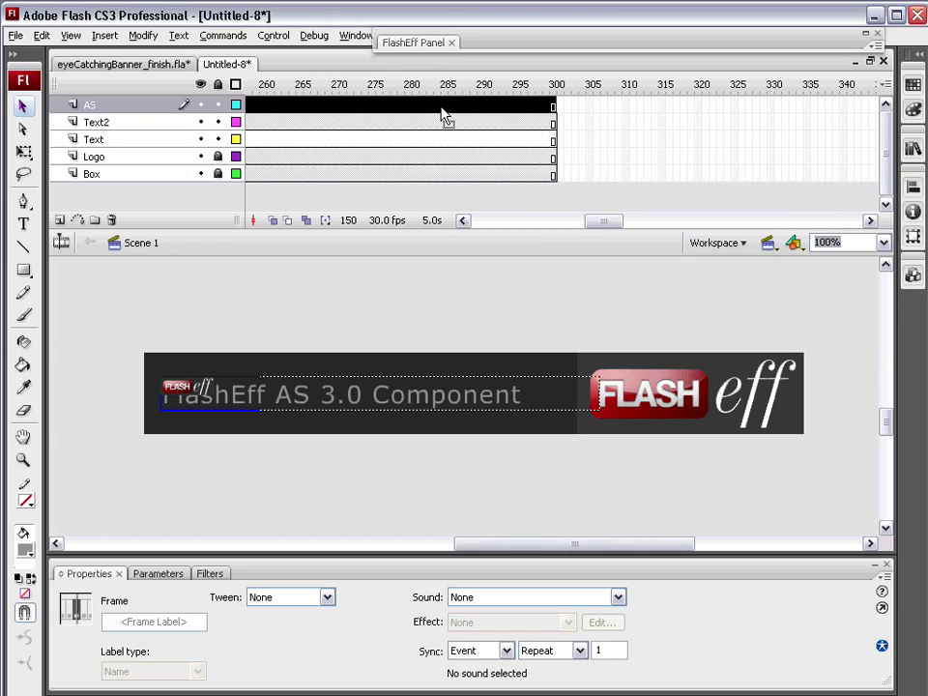
{"action": "left_click", "coordinate": [553, 106]}
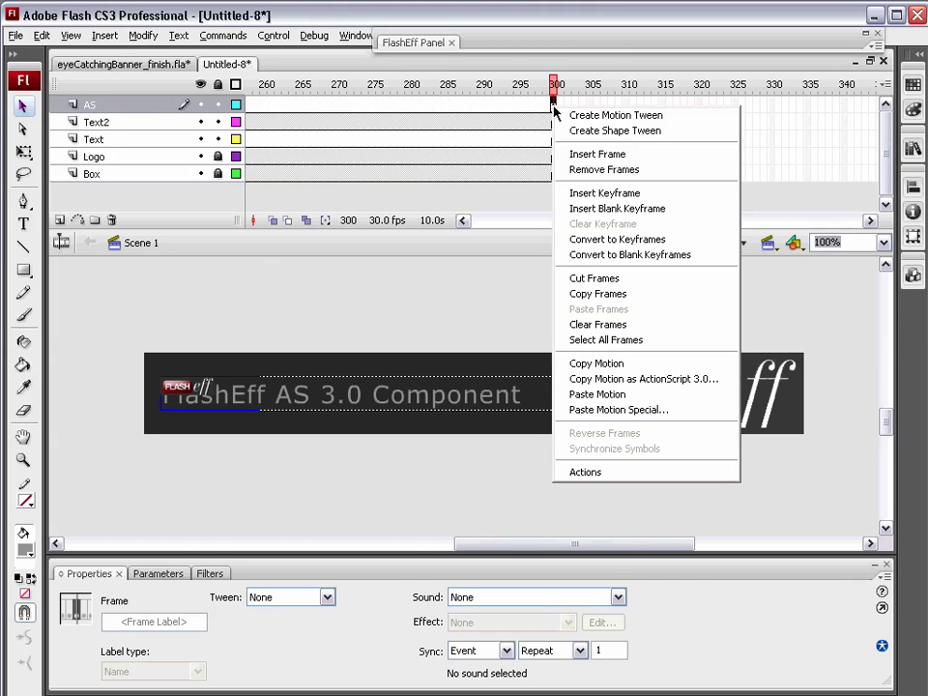
{"action": "left_click", "coordinate": [570, 192]}
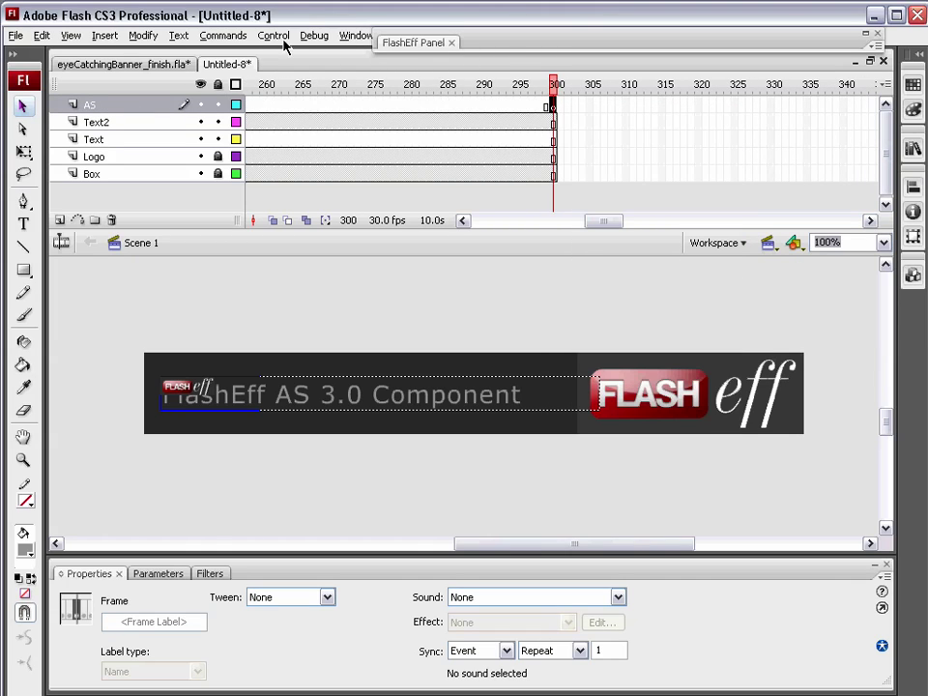
Add a stop(); action to the AS layer's frame-300 keyframe.
{"action": "left_click", "coordinate": [354, 35]}
{"action": "left_click", "coordinate": [367, 190]}
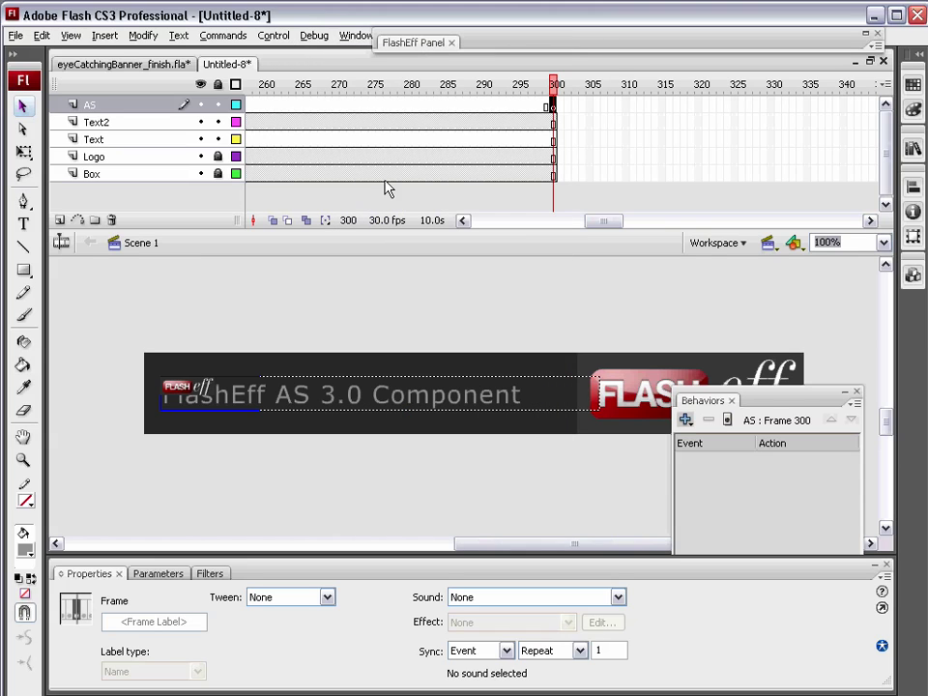
{"action": "left_click", "coordinate": [856, 391]}
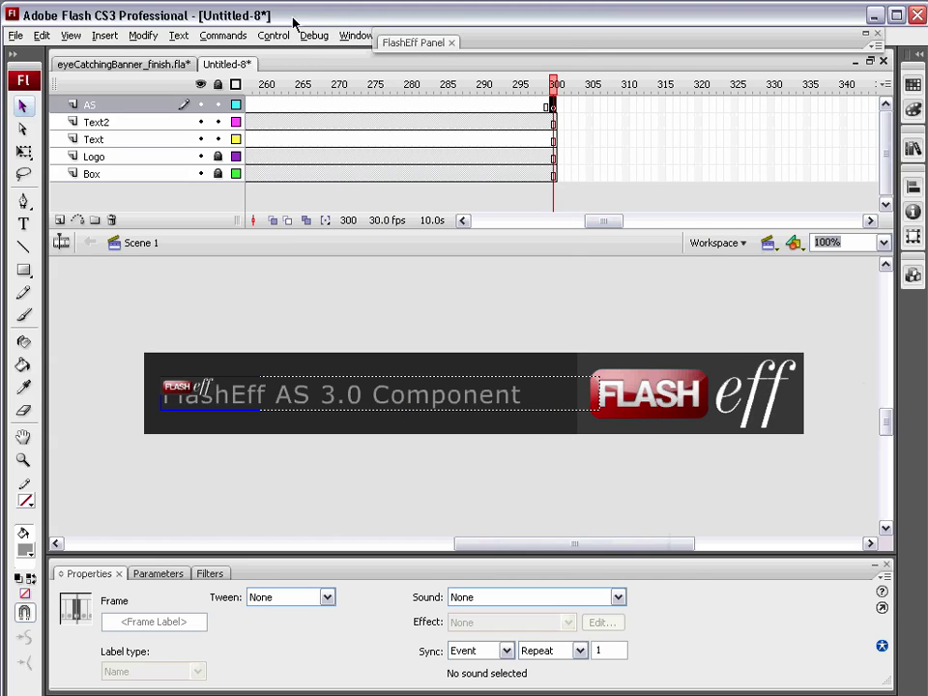
{"action": "left_click", "coordinate": [357, 36]}
{"action": "left_click", "coordinate": [367, 178]}
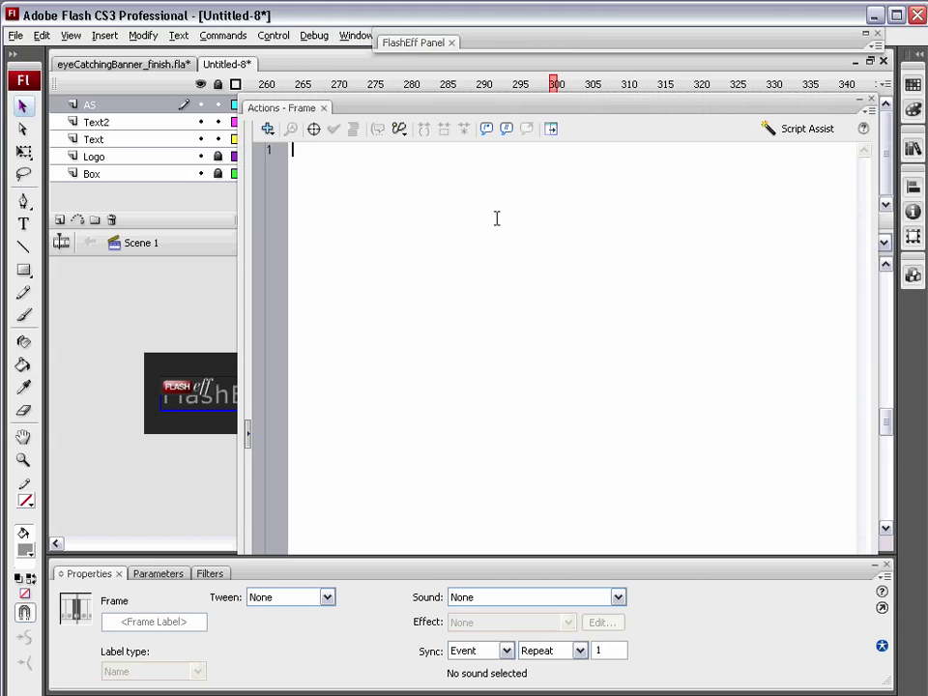
{"action": "type", "text": "stop();"}
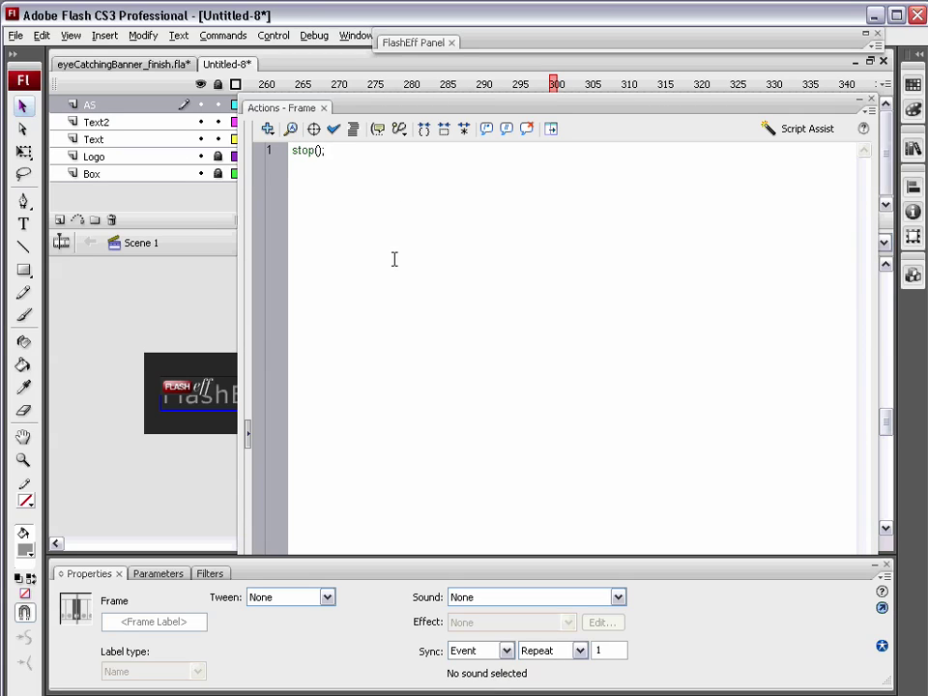
{"action": "left_click", "coordinate": [871, 99]}
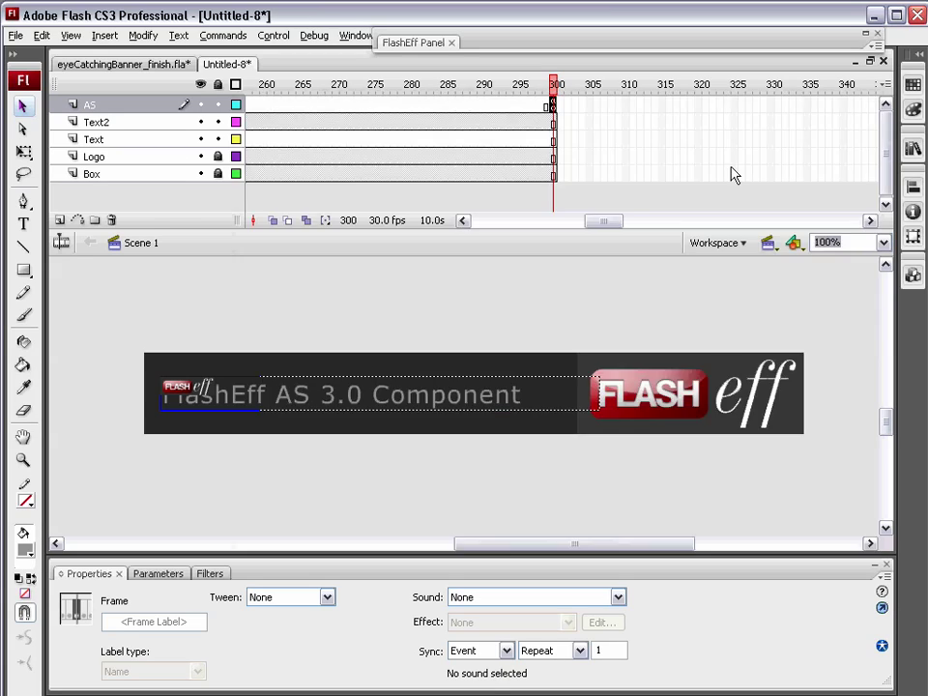
{"action": "left_click", "coordinate": [270, 329]}
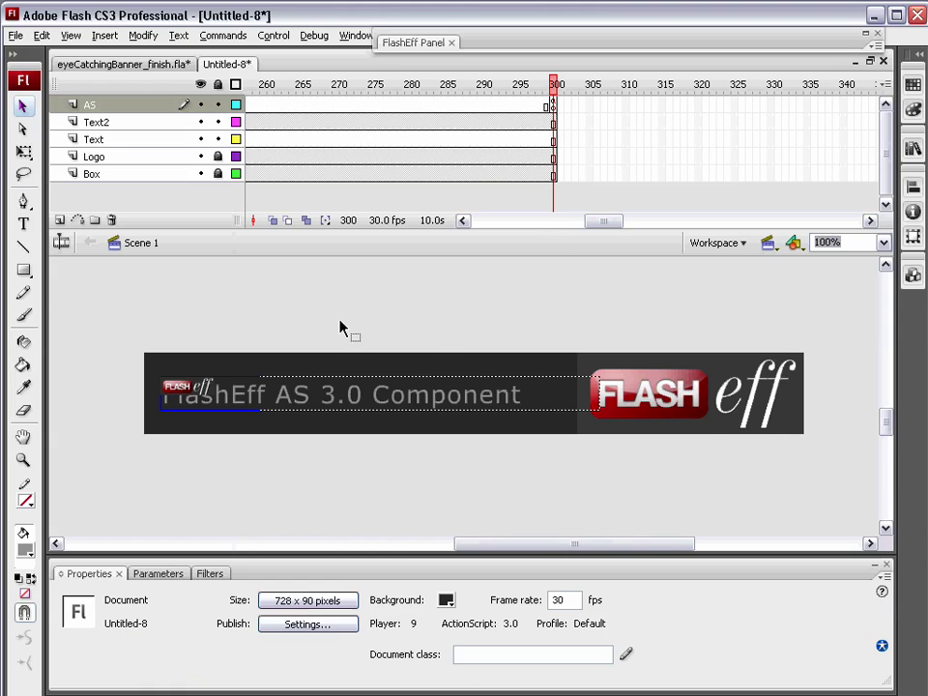
Narrow the 'FlashEff AS 3.0 Component' text field to about 410 px and reselect its FlashEff component.
{"action": "left_click", "coordinate": [206, 391]}
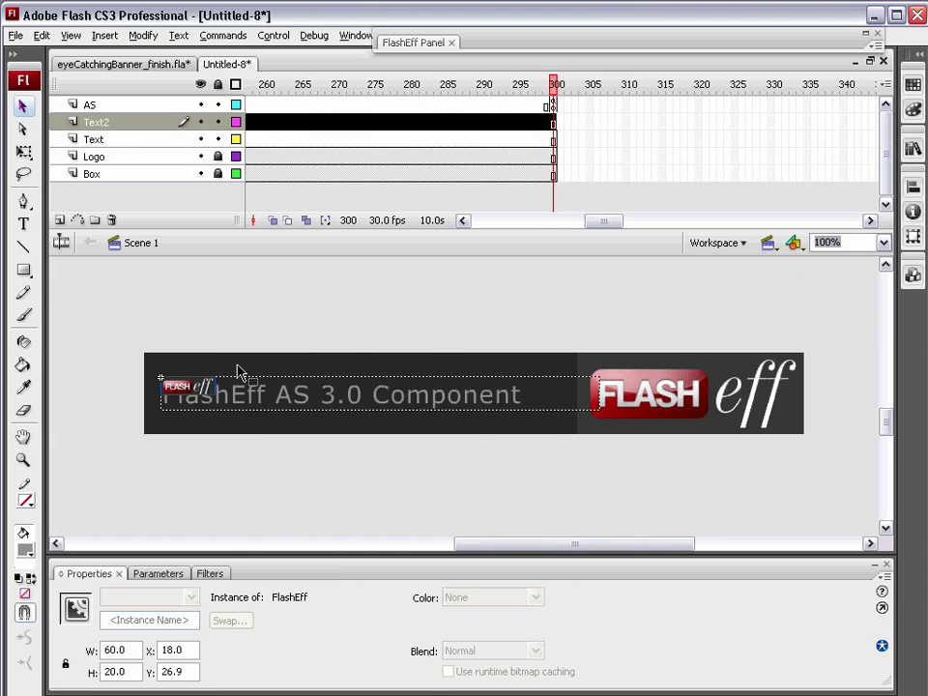
{"action": "left_click", "coordinate": [532, 408]}
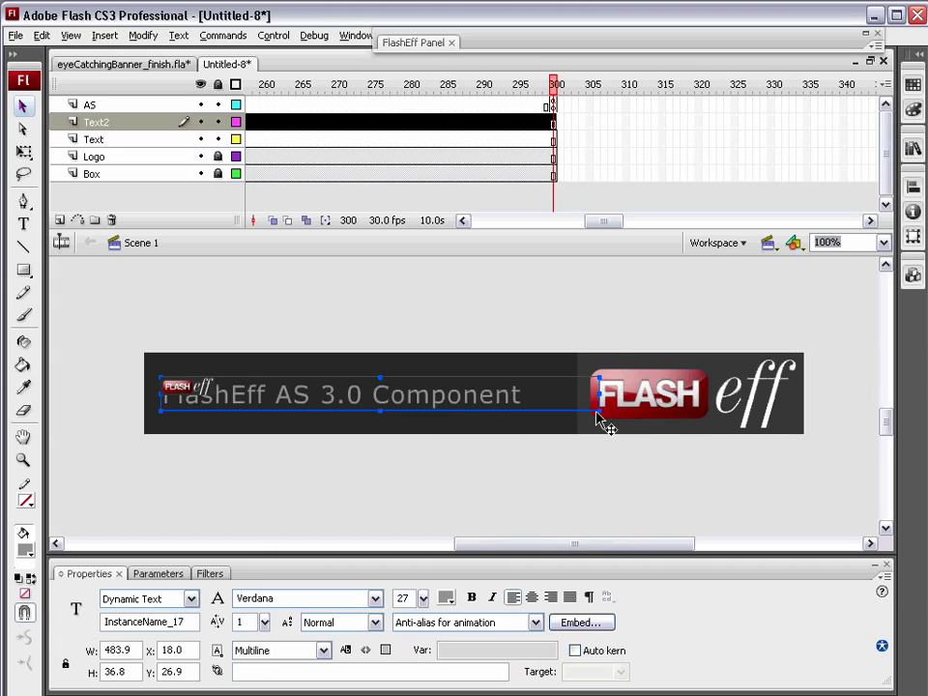
{"action": "left_click_drag", "start_coordinate": [599, 411], "coordinate": [533, 410]}
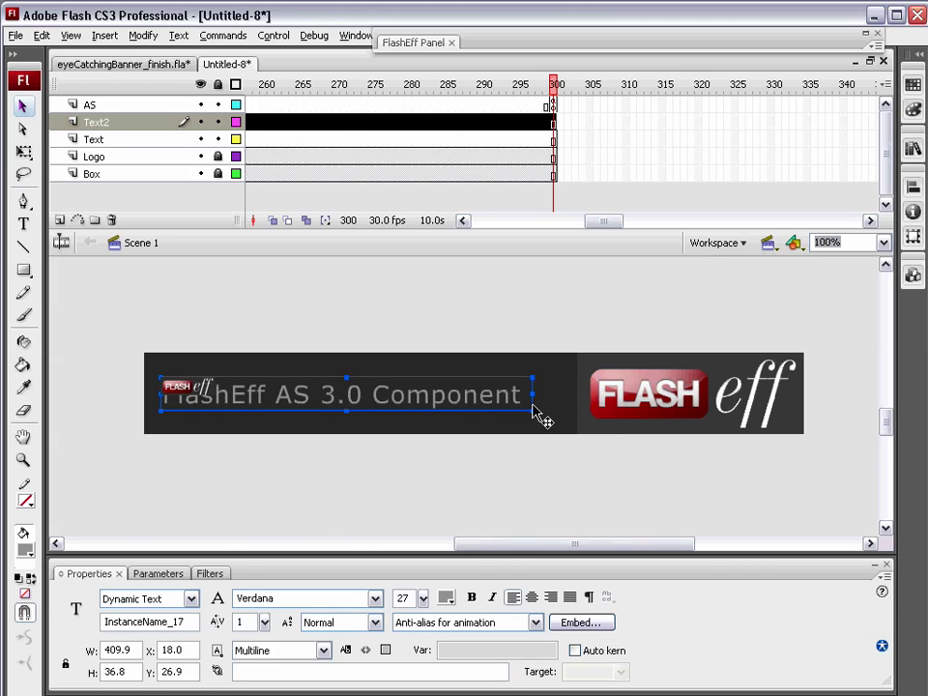
{"action": "left_click", "coordinate": [198, 408]}
Give the text's FlashEff button effect a #cc0033 FEBGlow with blurX 11, then close the settings.
{"action": "left_click", "coordinate": [406, 45]}
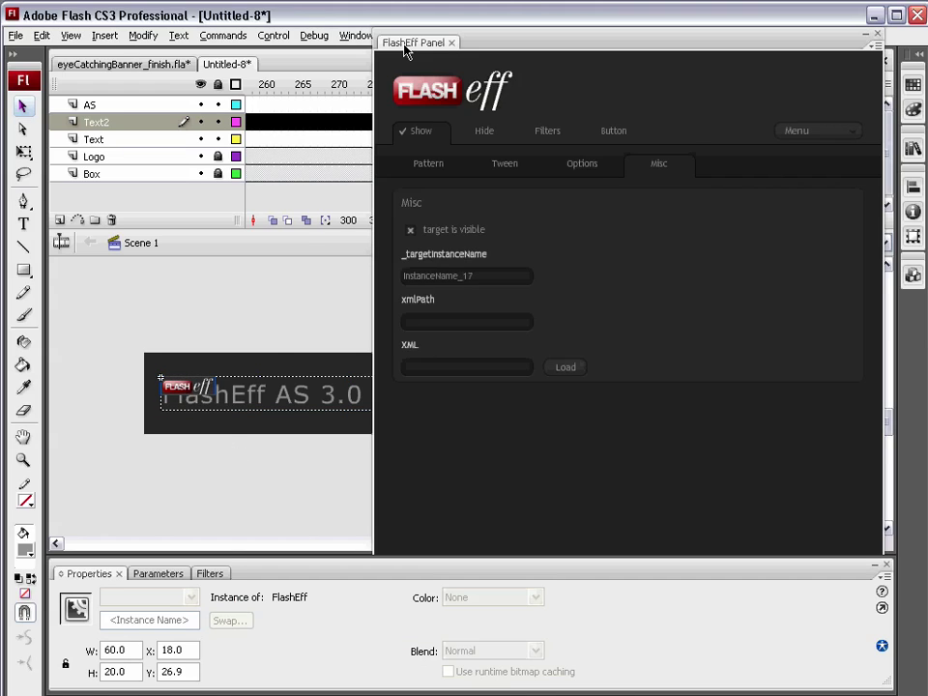
{"action": "left_click", "coordinate": [613, 132]}
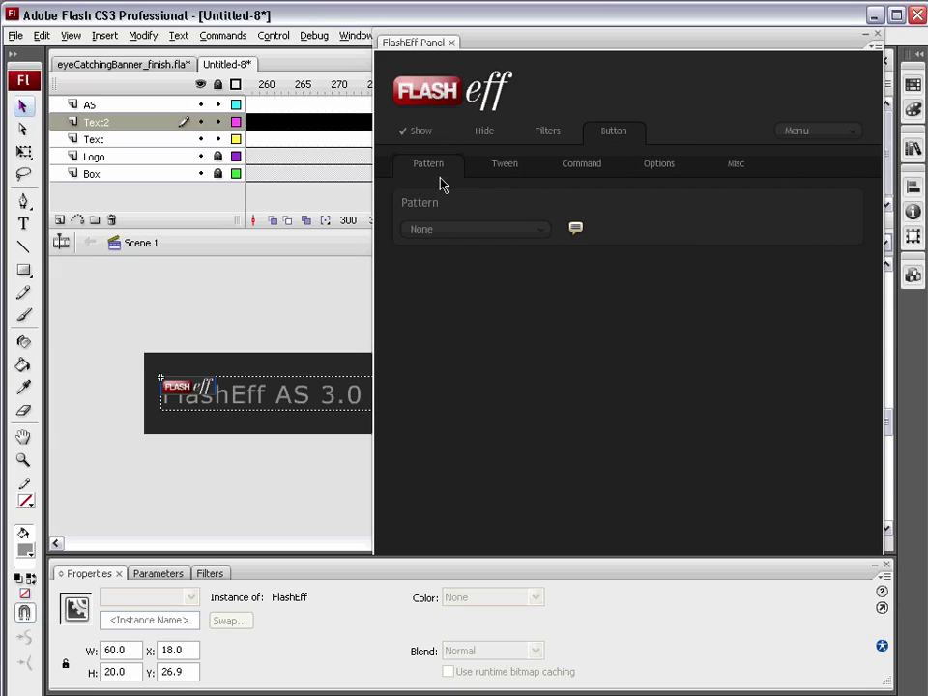
{"action": "left_click", "coordinate": [458, 245]}
{"action": "scroll", "coordinate": [486, 359], "scroll_direction": "down", "scroll_amount": 3}
{"action": "scroll", "coordinate": [485, 358], "scroll_direction": "up", "scroll_amount": 3}
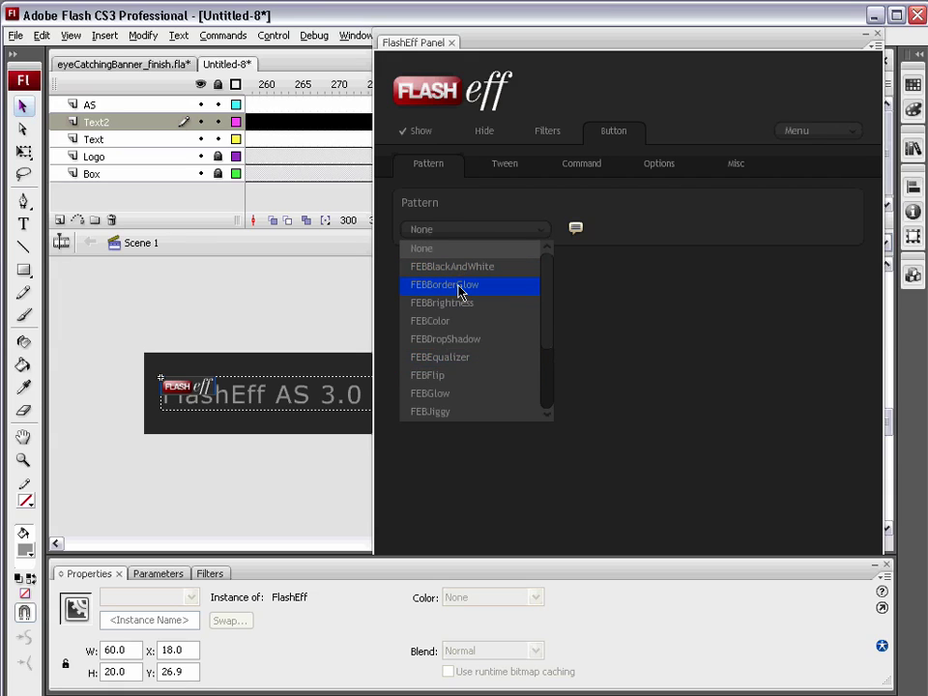
{"action": "left_click", "coordinate": [461, 395]}
{"action": "left_click", "coordinate": [432, 375]}
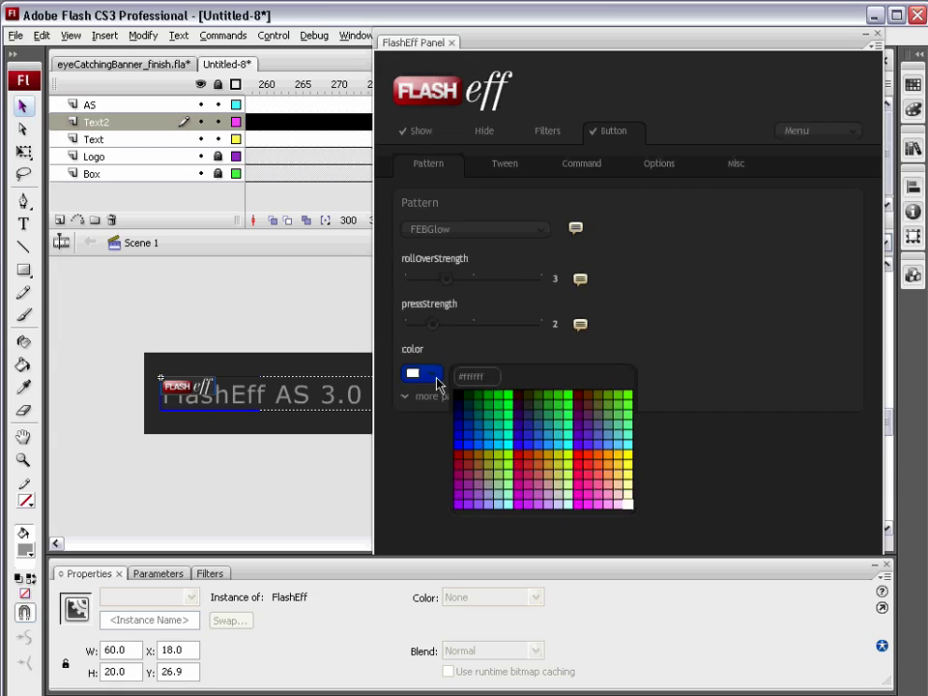
{"action": "left_click", "coordinate": [520, 474]}
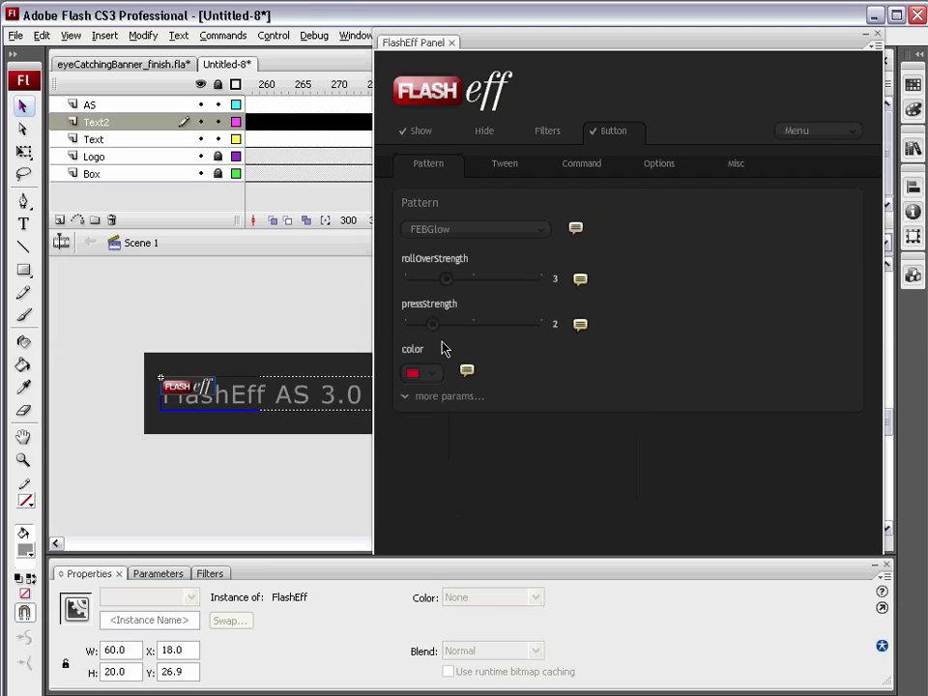
{"action": "left_click", "coordinate": [454, 400]}
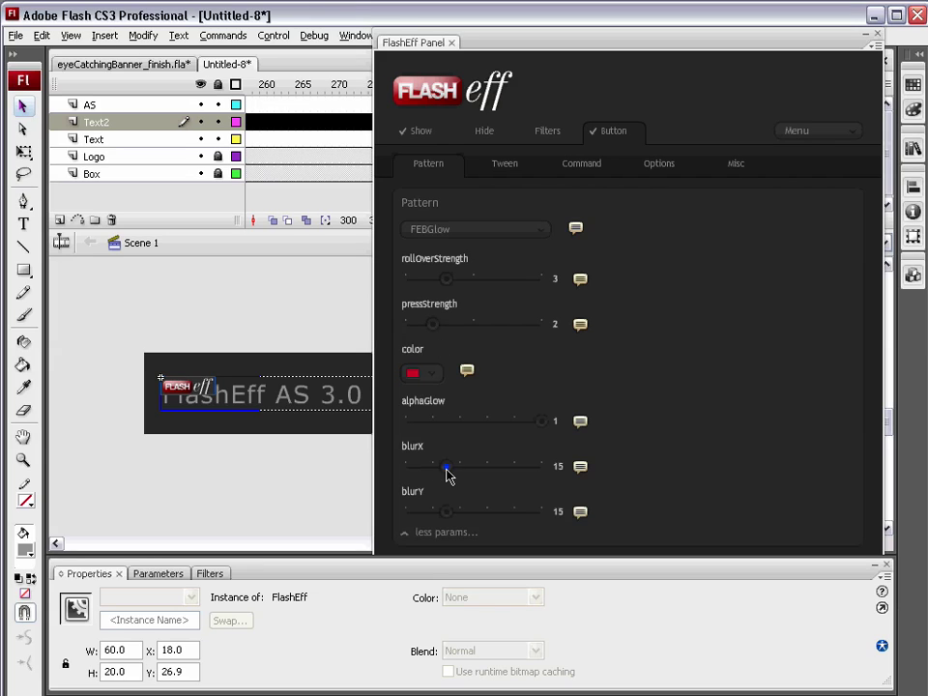
{"action": "left_click_drag", "start_coordinate": [447, 472], "coordinate": [435, 472]}
{"action": "left_click", "coordinate": [861, 37]}
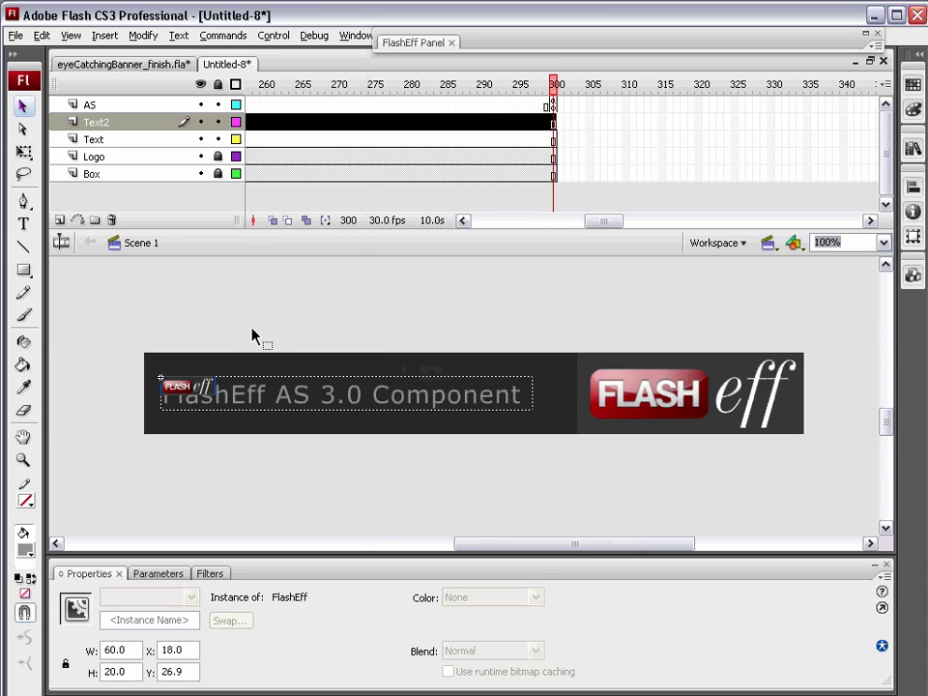
{"action": "key", "text": "ctrl+Return"}
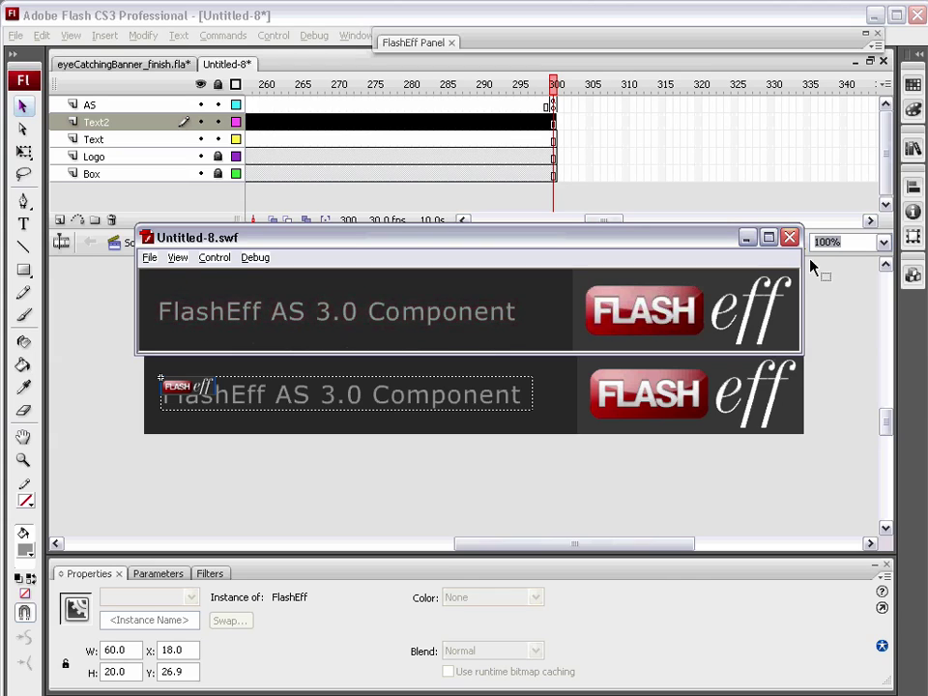
{"action": "left_click", "coordinate": [789, 237]}
{"action": "left_click", "coordinate": [568, 416]}
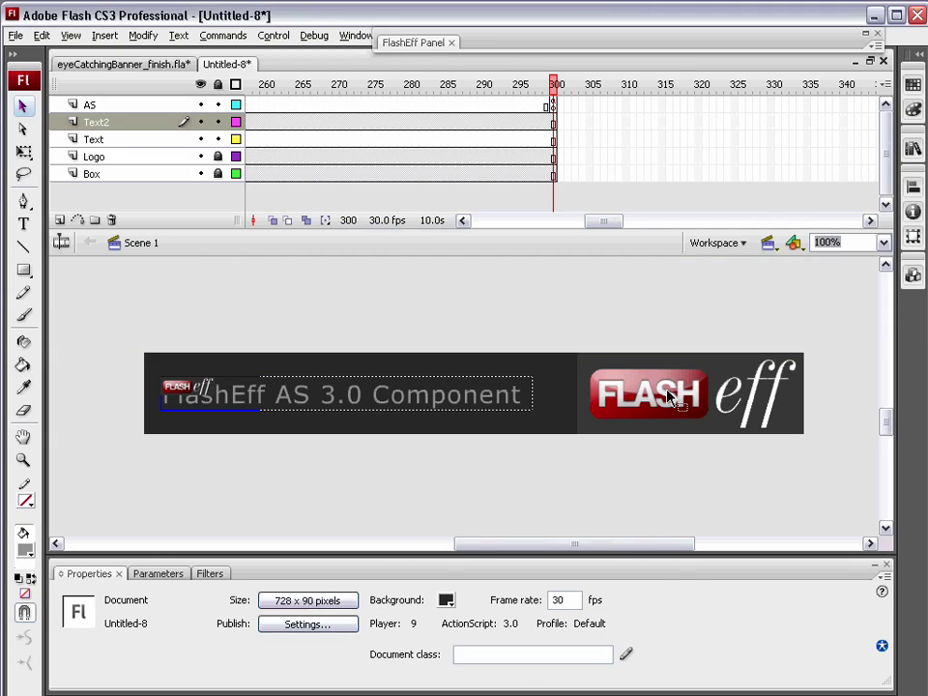
Select the logo clip on frame 1 and lock the Text and Text2 layers.
{"action": "left_click_drag", "start_coordinate": [597, 222], "coordinate": [491, 234]}
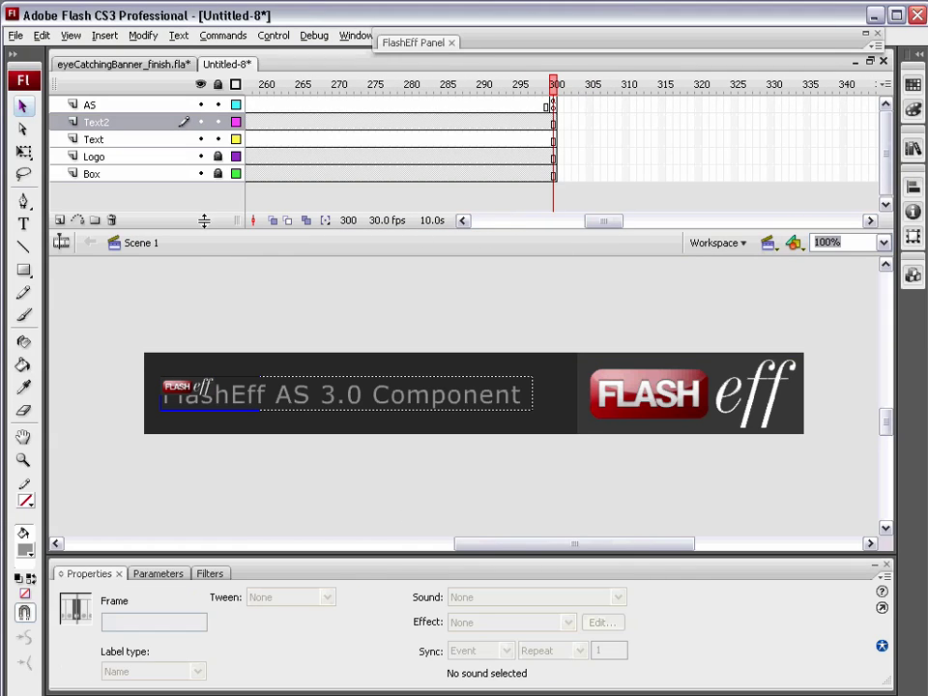
{"action": "left_click_drag", "start_coordinate": [604, 222], "coordinate": [455, 217]}
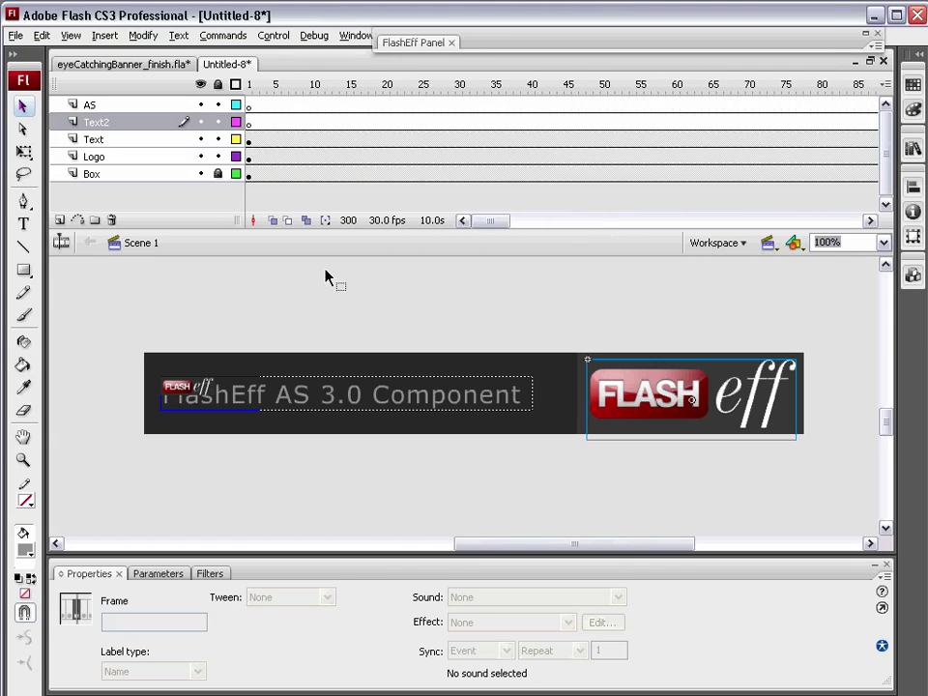
{"action": "left_click", "coordinate": [248, 155]}
{"action": "left_click", "coordinate": [600, 528]}
{"action": "left_click", "coordinate": [689, 401]}
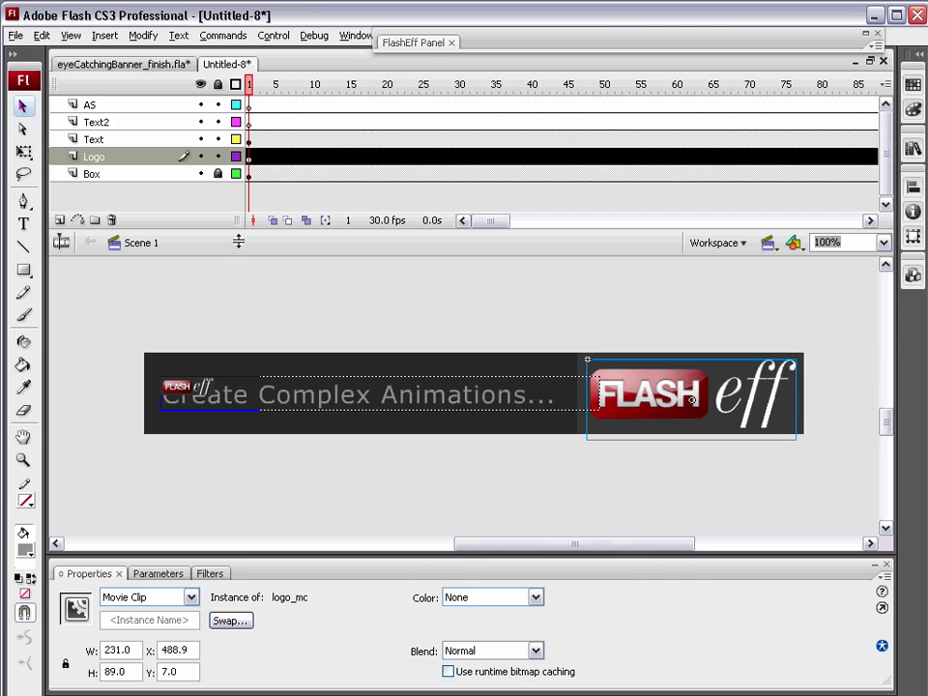
{"action": "left_click", "coordinate": [217, 140]}
{"action": "left_click", "coordinate": [217, 122]}
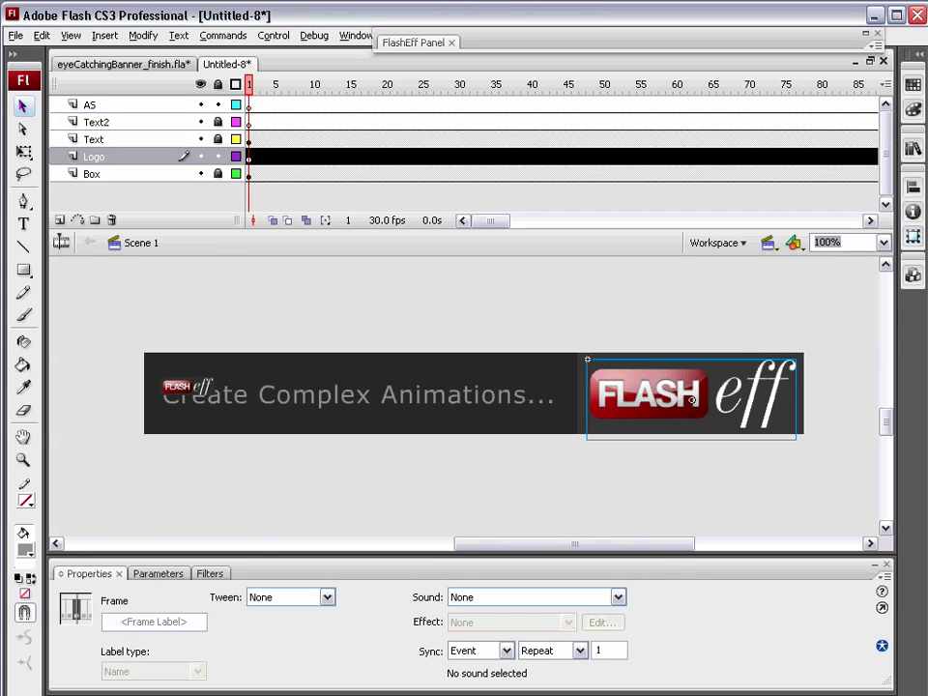
Drag a FlashEff component from the Components panel onto the logo and select it.
{"action": "left_click", "coordinate": [912, 274]}
{"action": "left_click_drag", "start_coordinate": [754, 118], "coordinate": [619, 365]}
{"action": "left_click", "coordinate": [886, 81]}
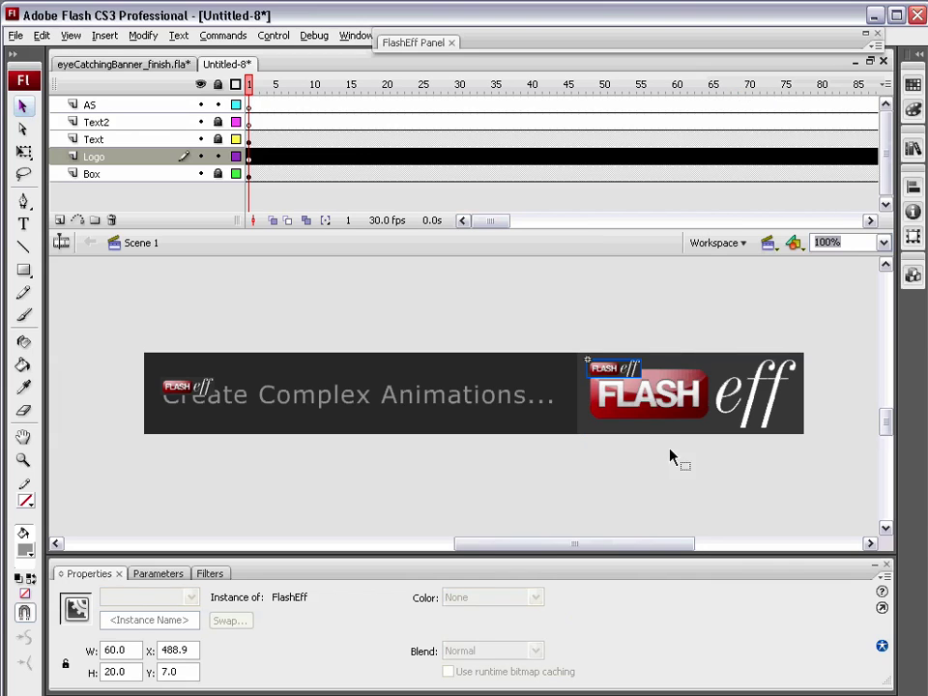
{"action": "left_click", "coordinate": [646, 443]}
{"action": "left_click", "coordinate": [614, 378]}
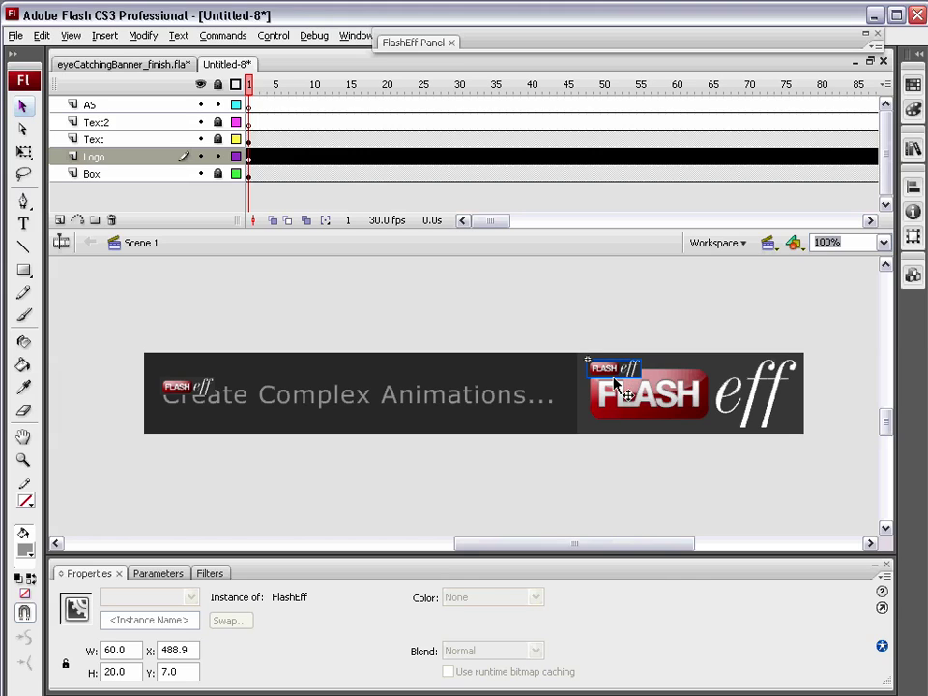
Set the logo's FlashEff show transition to FESAlphaBars with barThickness 15.
{"action": "left_click", "coordinate": [423, 44]}
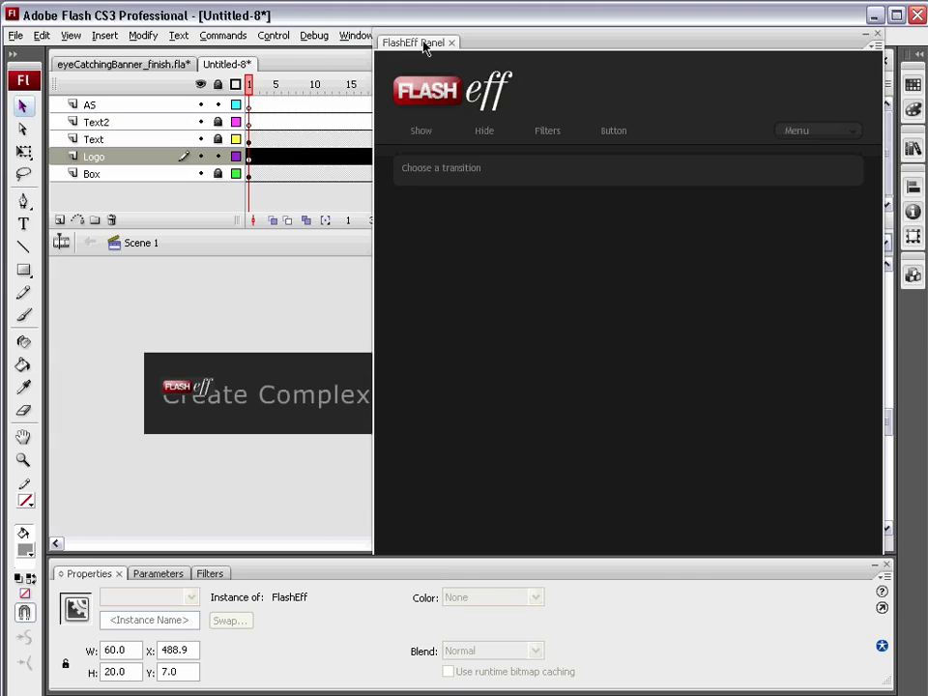
{"action": "left_click", "coordinate": [421, 140]}
{"action": "left_click", "coordinate": [484, 232]}
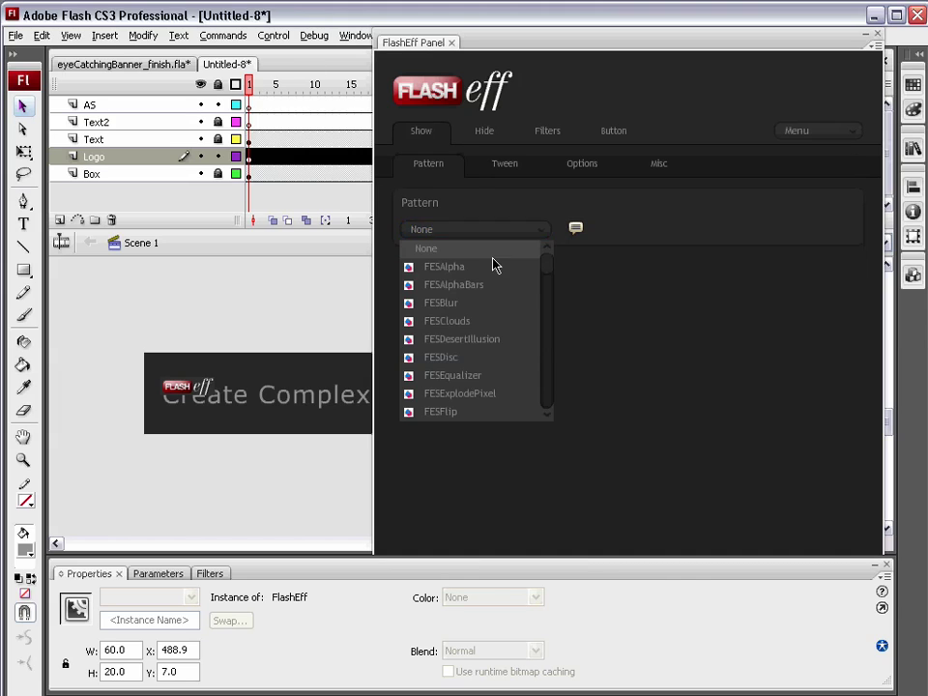
{"action": "scroll", "coordinate": [491, 290], "scroll_direction": "down", "scroll_amount": 1}
{"action": "scroll", "coordinate": [483, 305], "scroll_direction": "up", "scroll_amount": 1}
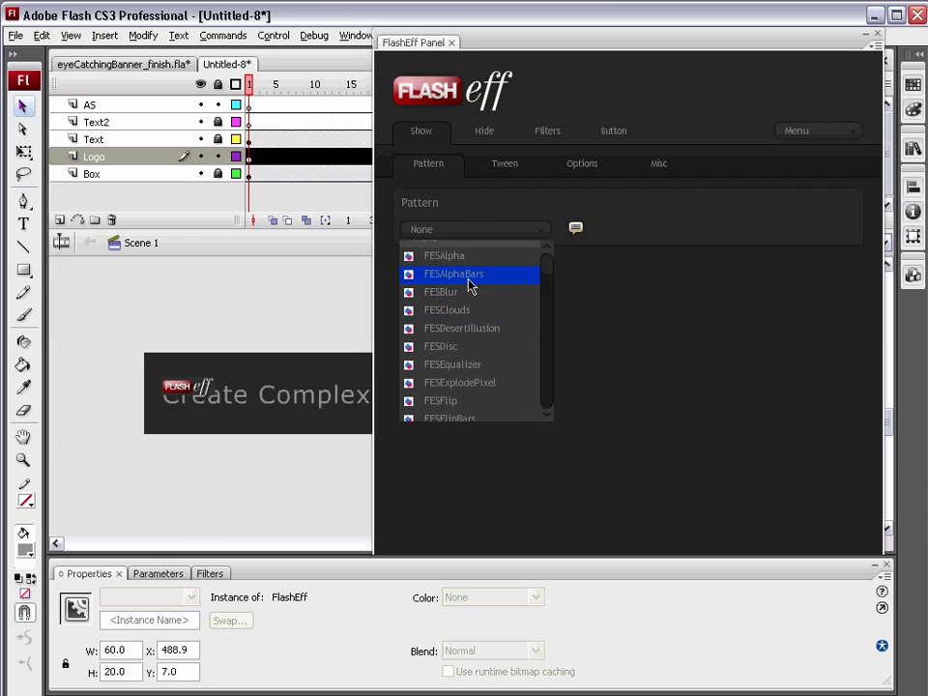
{"action": "left_click", "coordinate": [468, 276]}
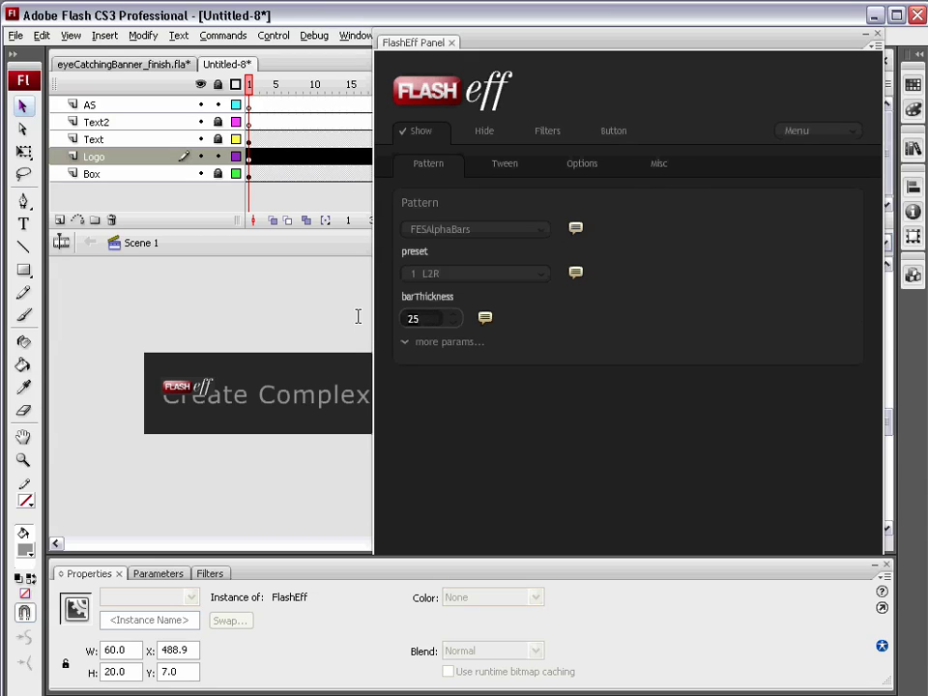
{"action": "scroll", "coordinate": [482, 307], "scroll_direction": "down", "scroll_amount": 10}
Preview the FESAlphaBars transition, close the preview, and go to the Button settings.
{"action": "left_click", "coordinate": [837, 135]}
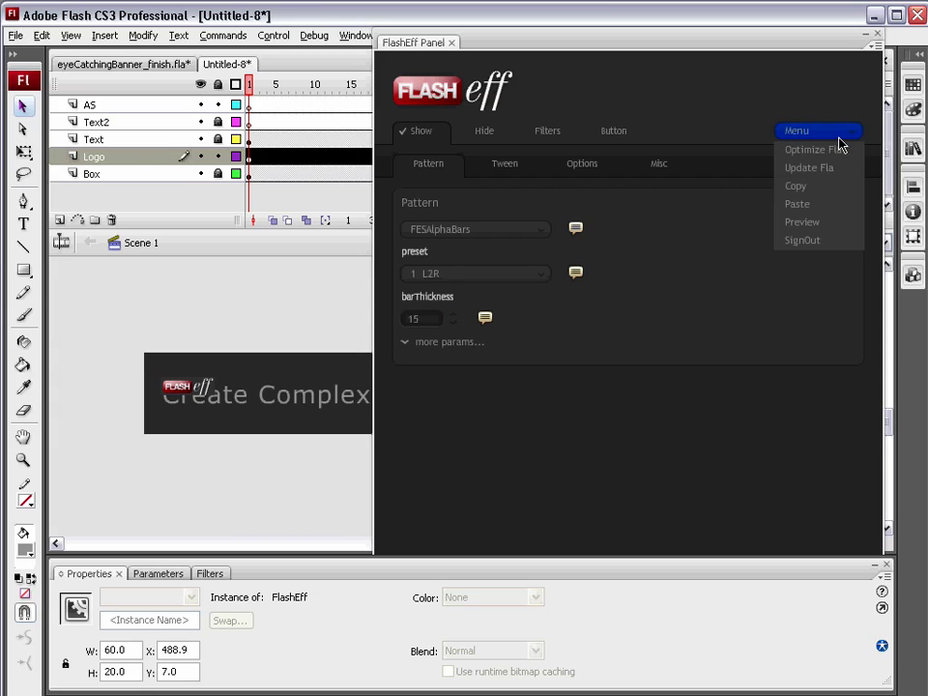
{"action": "left_click", "coordinate": [820, 221]}
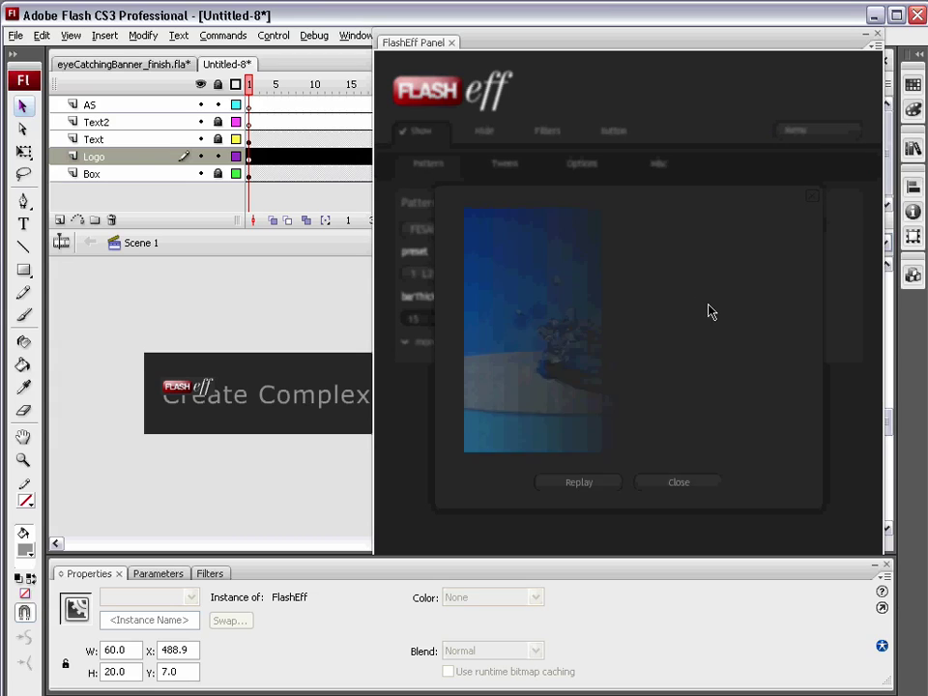
{"action": "left_click", "coordinate": [681, 482]}
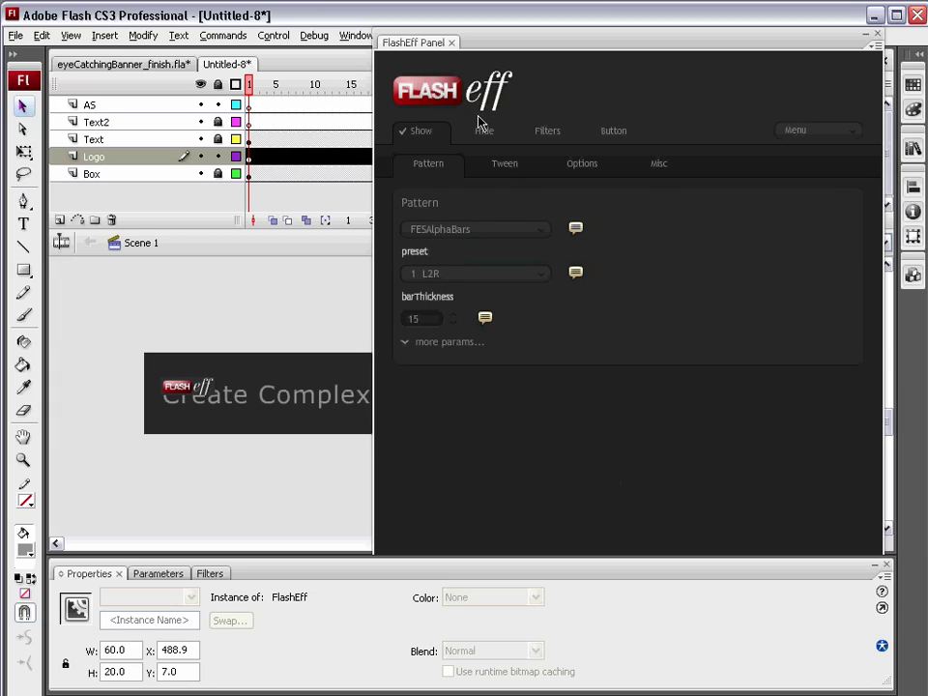
{"action": "left_click", "coordinate": [614, 133]}
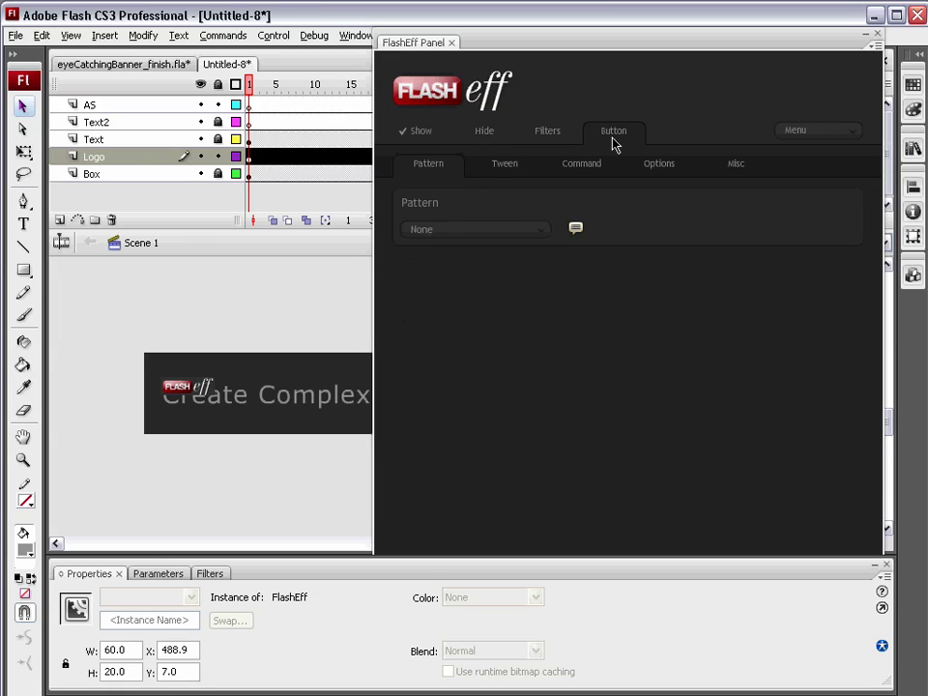
Apply the FEBGlow button pattern to the logo with a red glow and blur 12.
{"action": "left_click", "coordinate": [496, 234]}
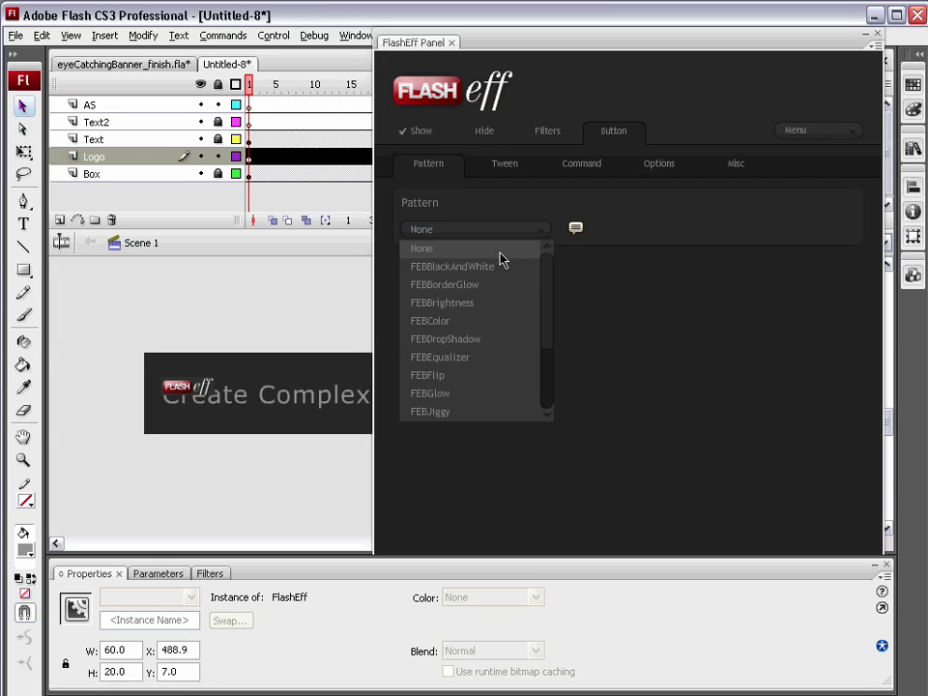
{"action": "left_click", "coordinate": [483, 393]}
{"action": "left_click", "coordinate": [435, 375]}
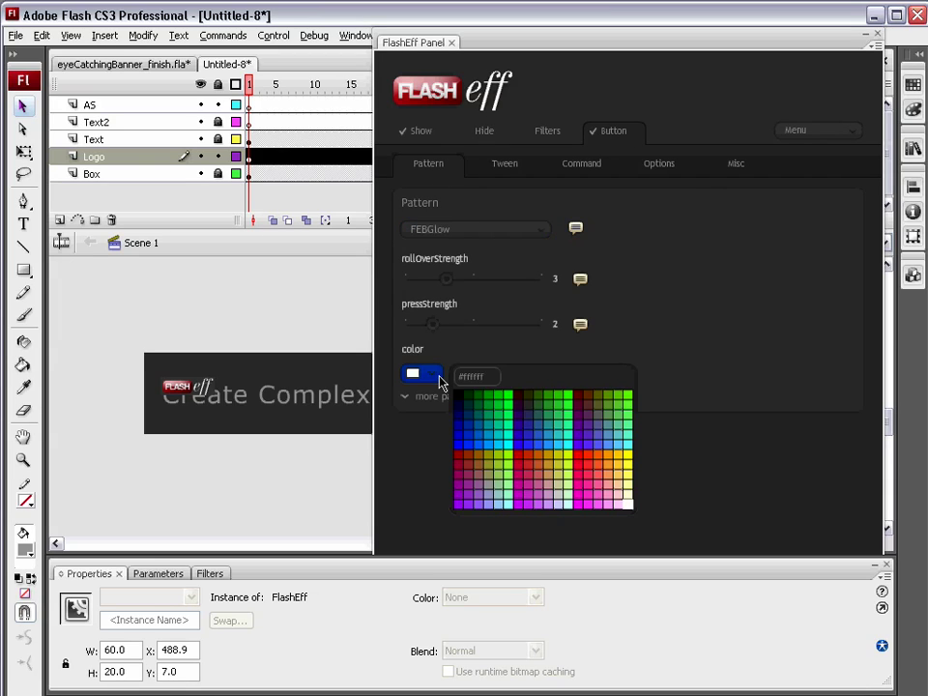
{"action": "left_click", "coordinate": [519, 468]}
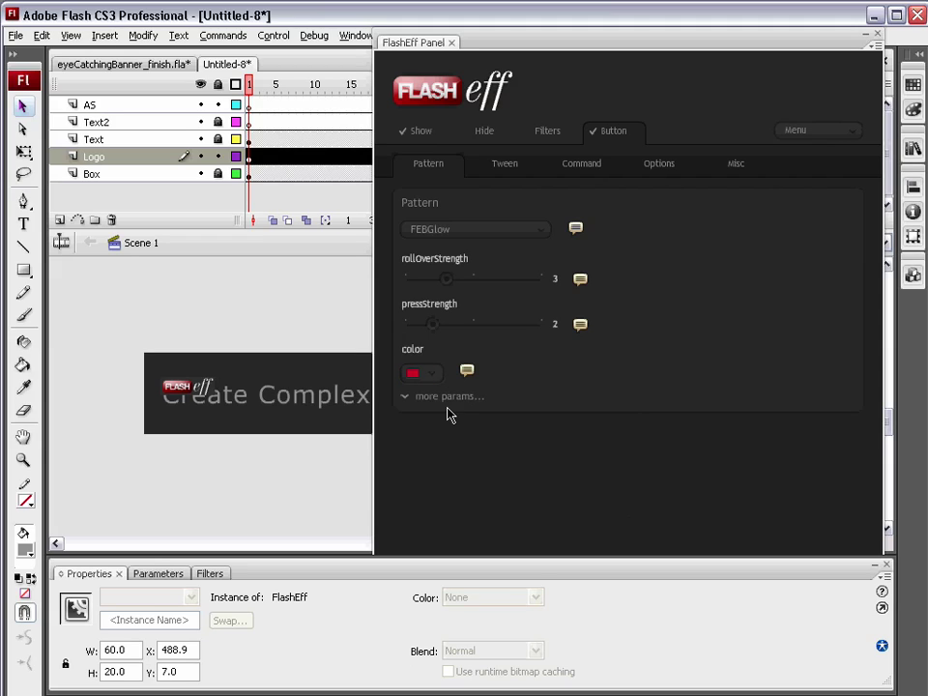
{"action": "left_click", "coordinate": [449, 397]}
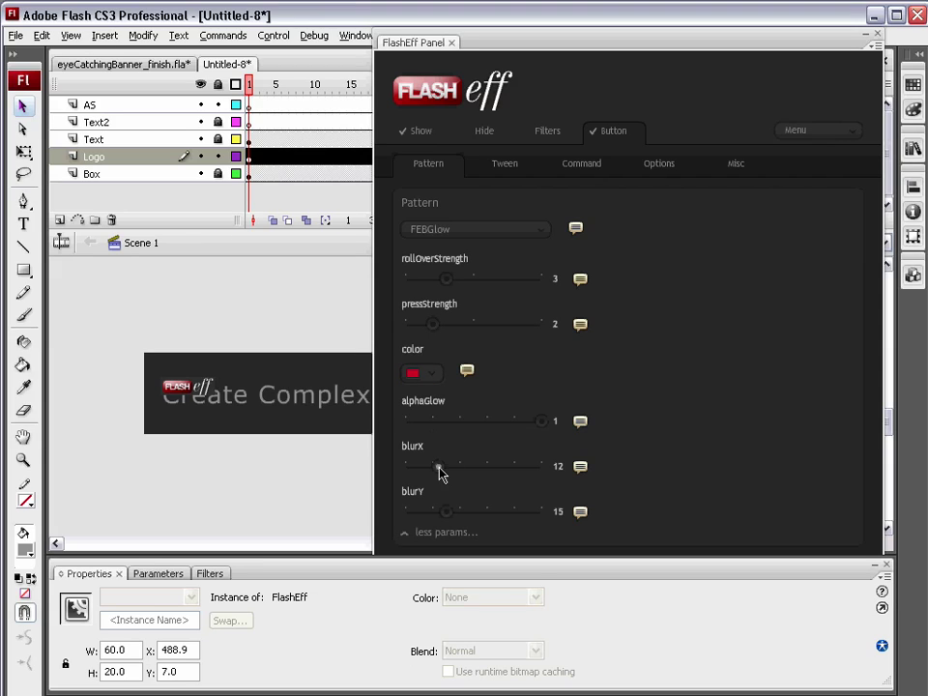
{"action": "left_click", "coordinate": [438, 513]}
{"action": "left_click", "coordinate": [870, 37]}
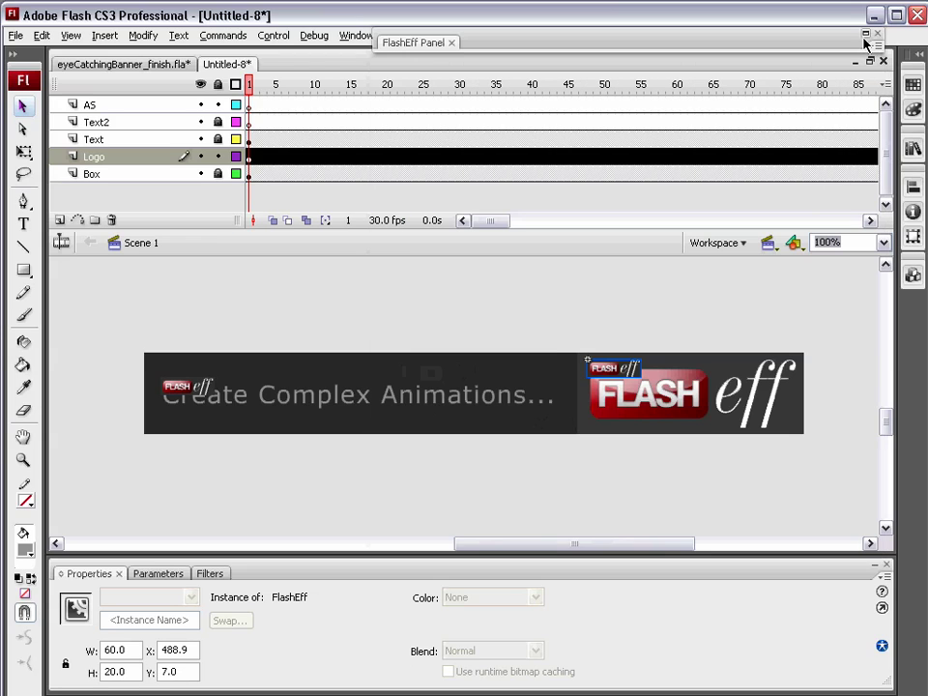
{"action": "left_click", "coordinate": [549, 348]}
{"action": "key", "text": "ctrl+Return"}
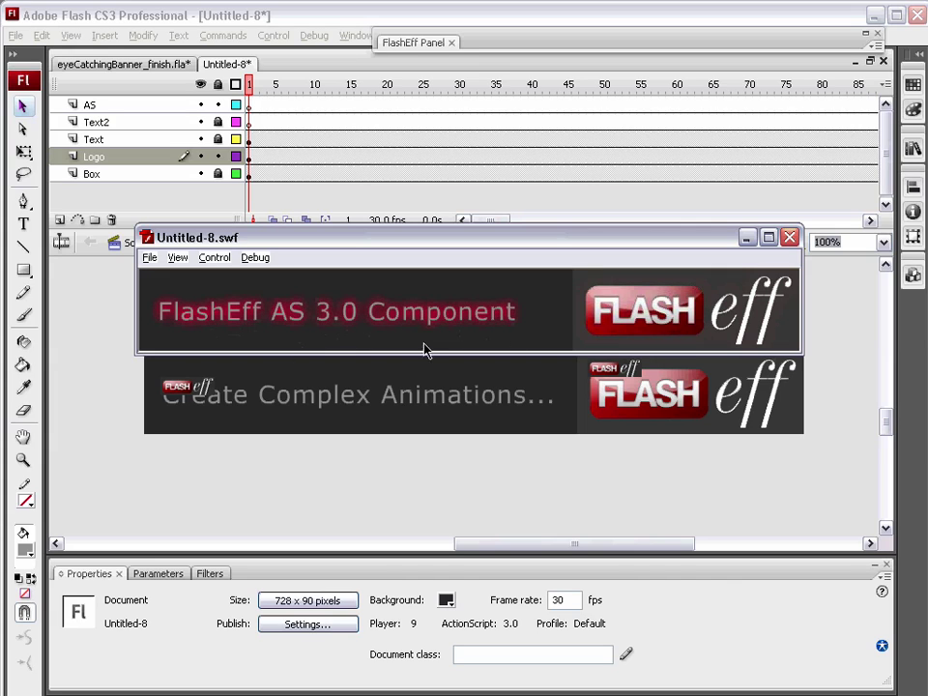
{"action": "left_click", "coordinate": [789, 238]}
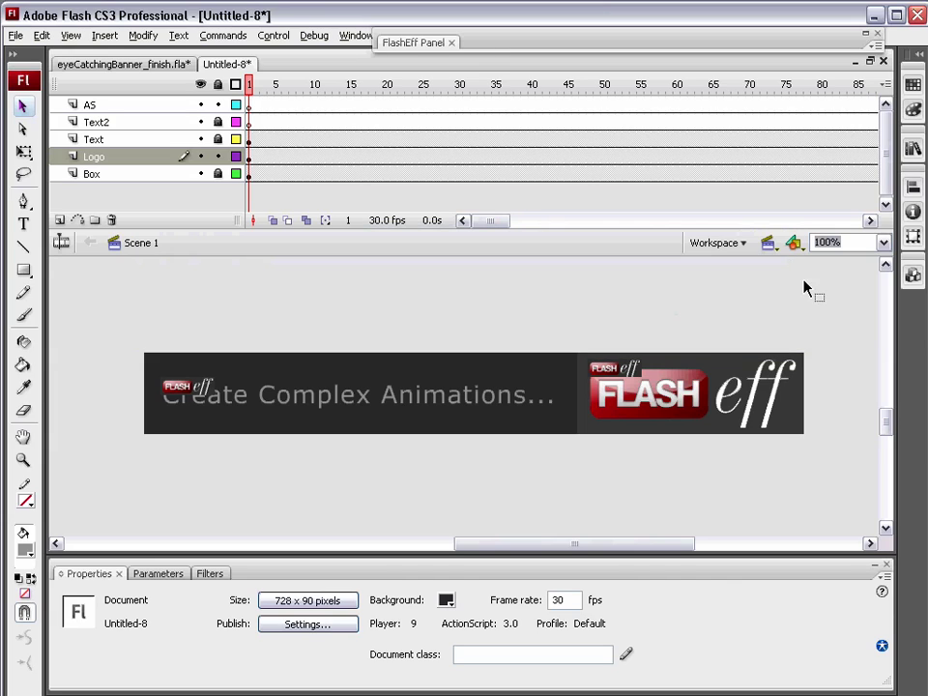
{"action": "left_click", "coordinate": [677, 396]}
Add a FECNavigateToURL command to the logo's FlashEff button, triggered on release.
{"action": "left_click", "coordinate": [626, 374]}
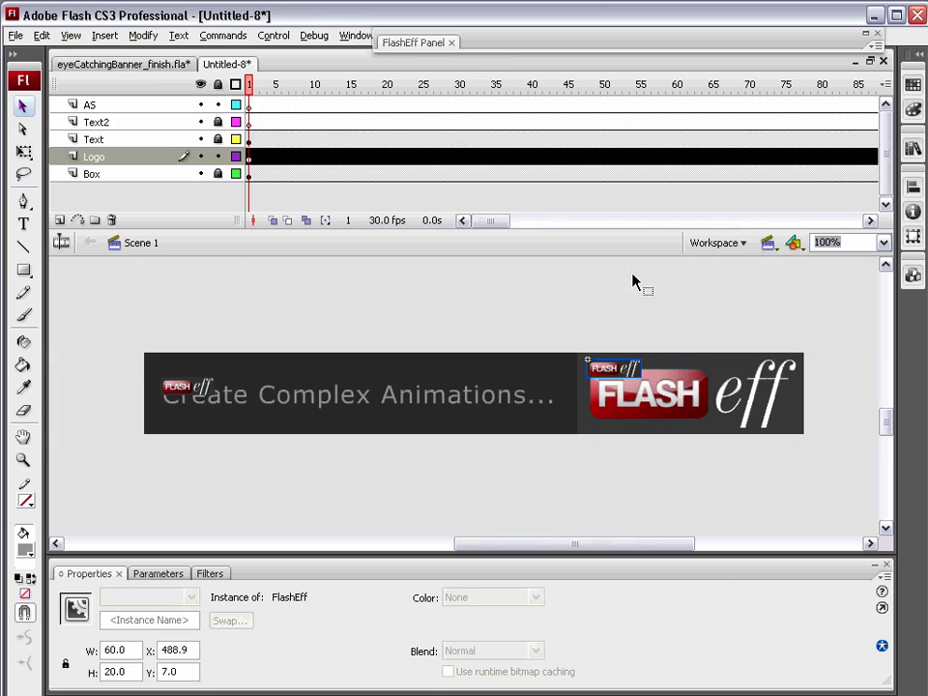
{"action": "left_click", "coordinate": [430, 44]}
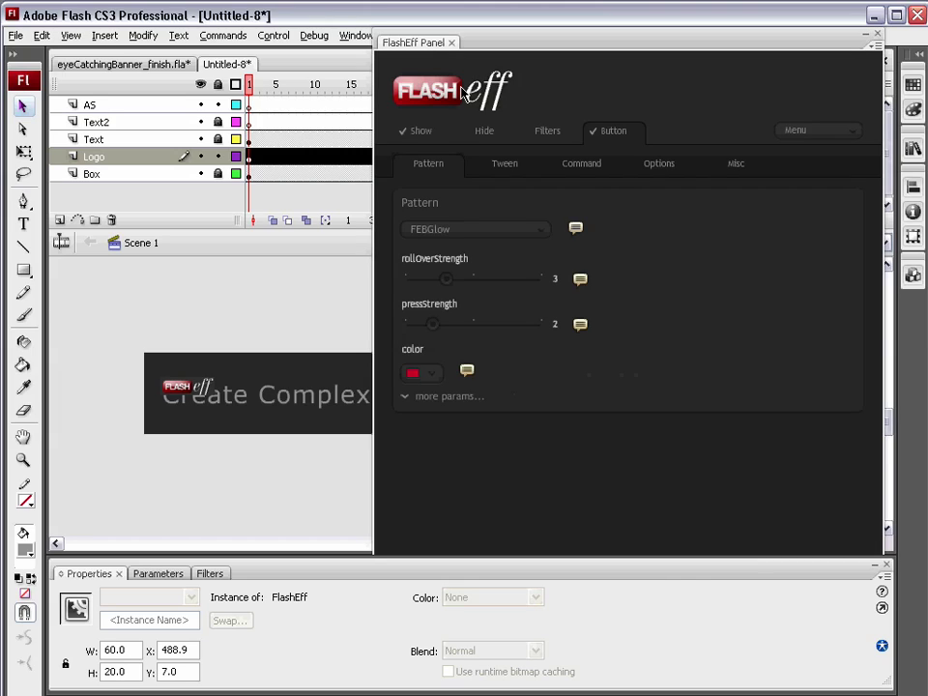
{"action": "left_click", "coordinate": [583, 169]}
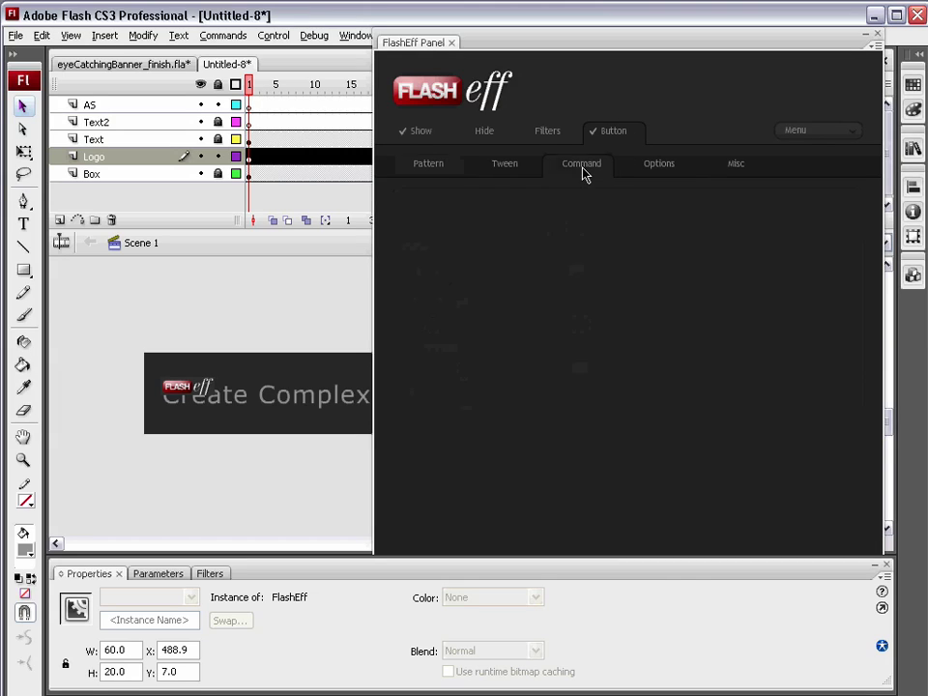
{"action": "left_click", "coordinate": [419, 330]}
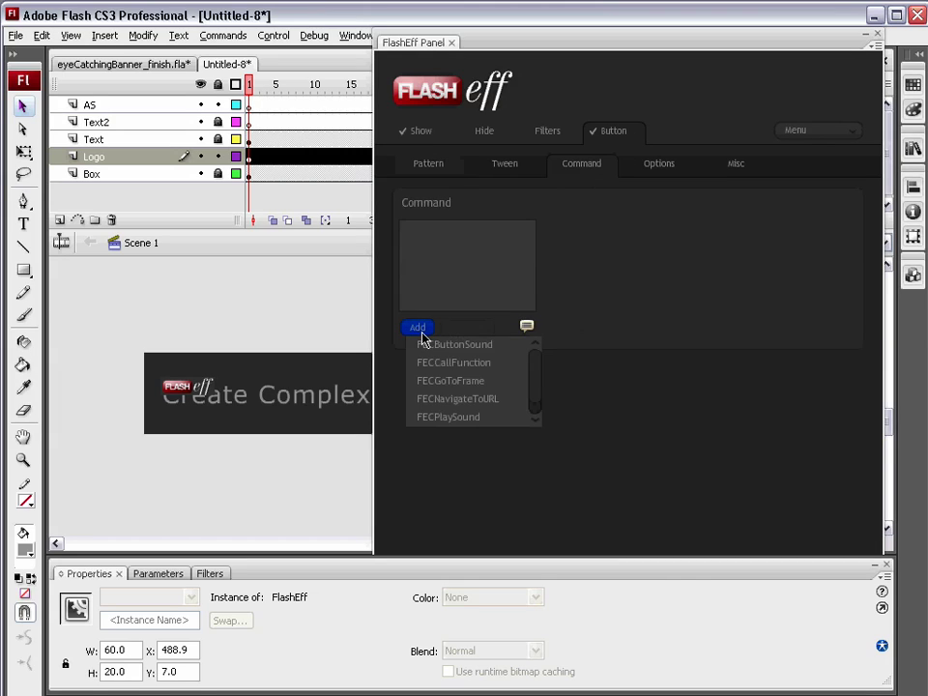
{"action": "left_click", "coordinate": [480, 399]}
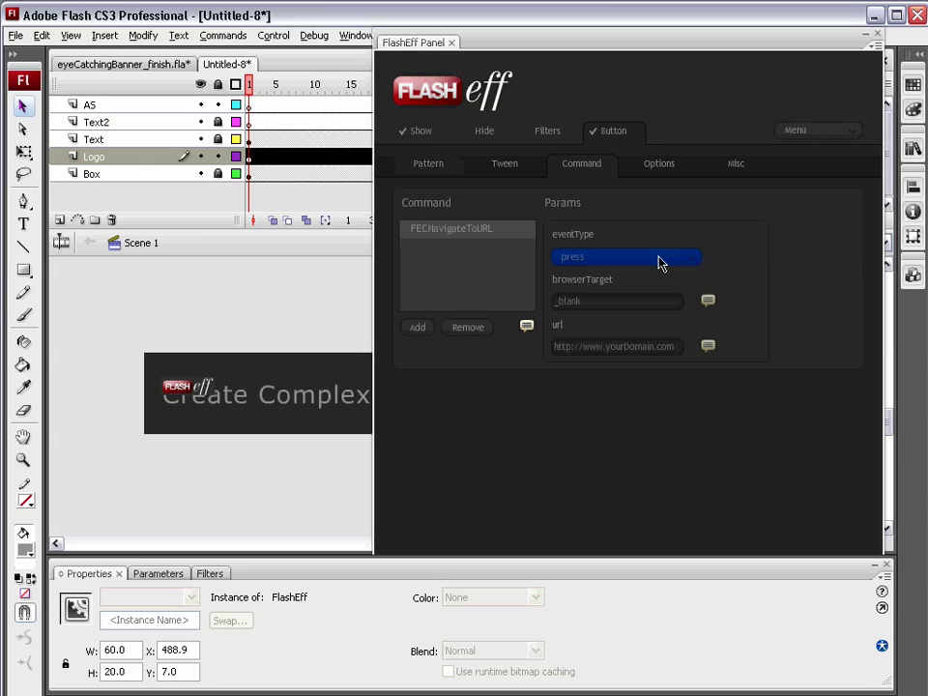
{"action": "left_click", "coordinate": [607, 267]}
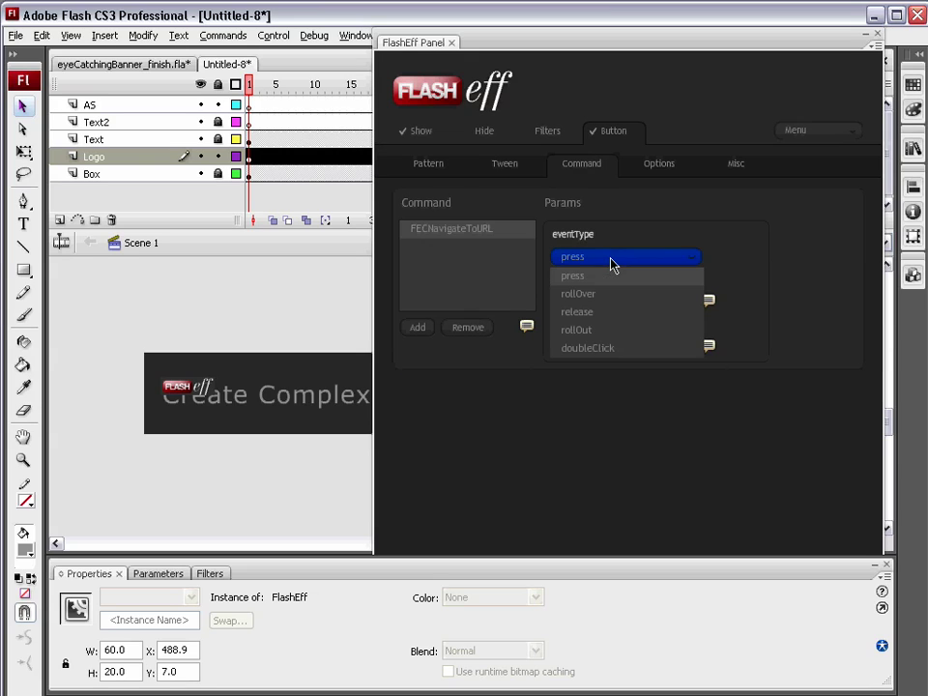
{"action": "left_click", "coordinate": [607, 313]}
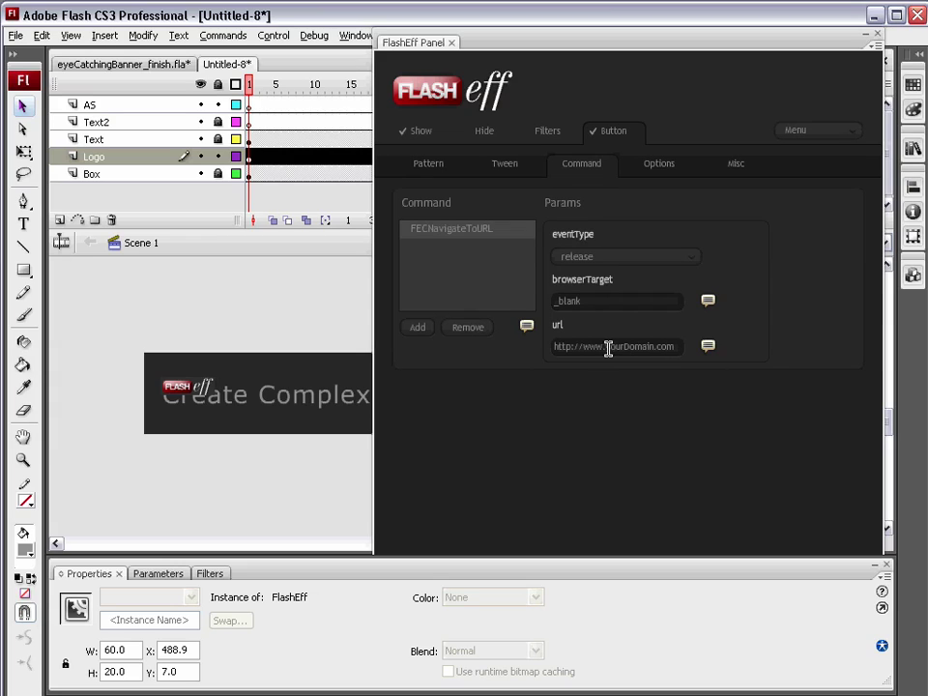
{"action": "left_click_drag", "start_coordinate": [605, 348], "coordinate": [690, 348]}
{"action": "type", "text": "flasheff.com"}
{"action": "left_click", "coordinate": [558, 299]}
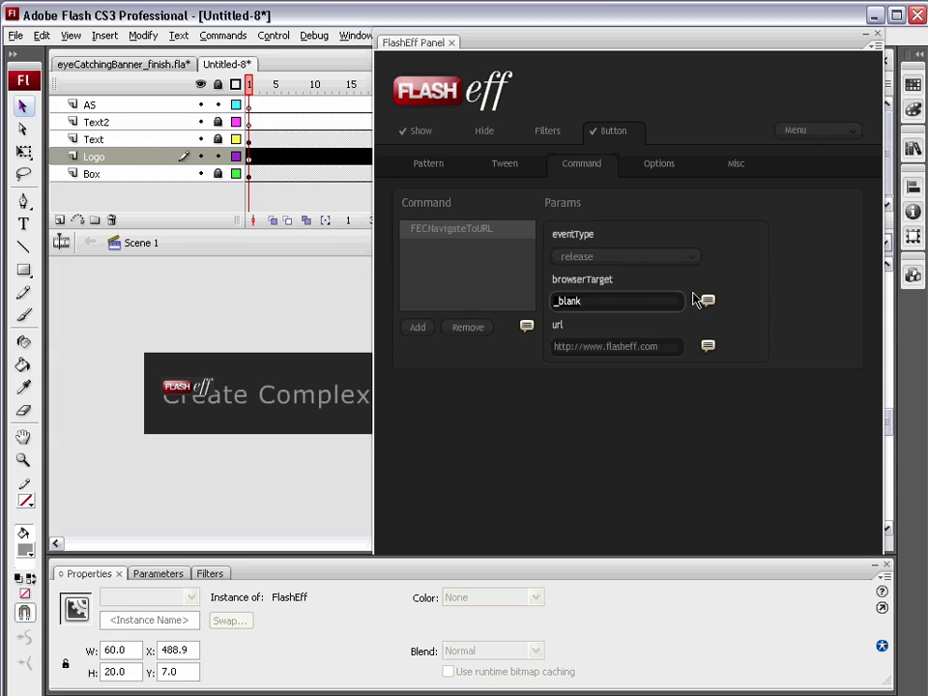
{"action": "left_click", "coordinate": [605, 302]}
{"action": "key", "text": "BackSpace"}
{"action": "key", "text": "BackSpace"}
{"action": "key", "text": "BackSpace"}
{"action": "key", "text": "BackSpace"}
{"action": "key", "text": "BackSpace"}
{"action": "type", "text": "se"}
Lock the Logo layer and clear the stage selection.
{"action": "left_click", "coordinate": [864, 38]}
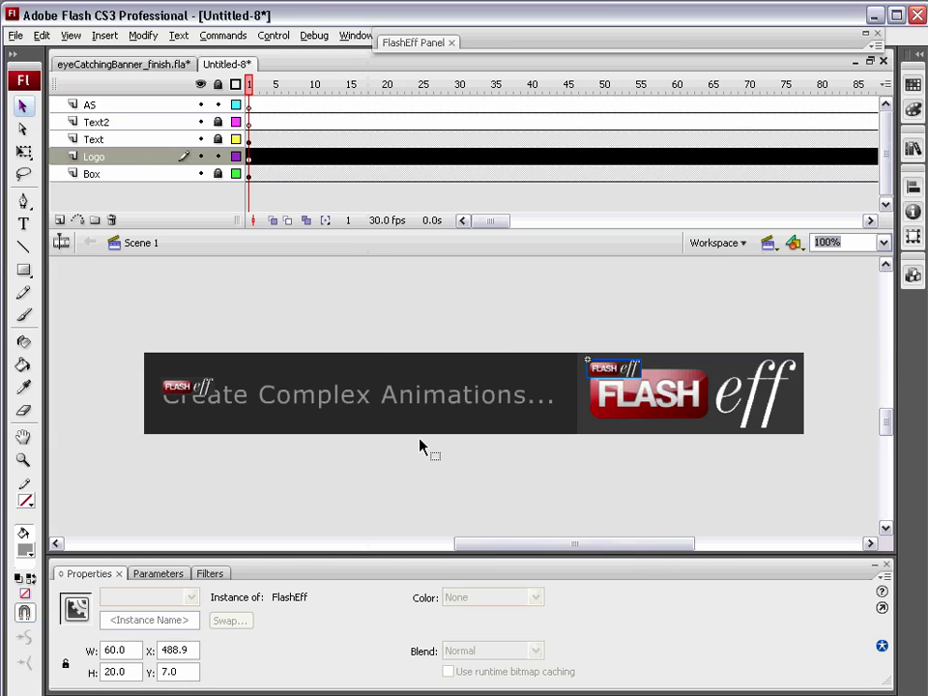
{"action": "left_click", "coordinate": [422, 445]}
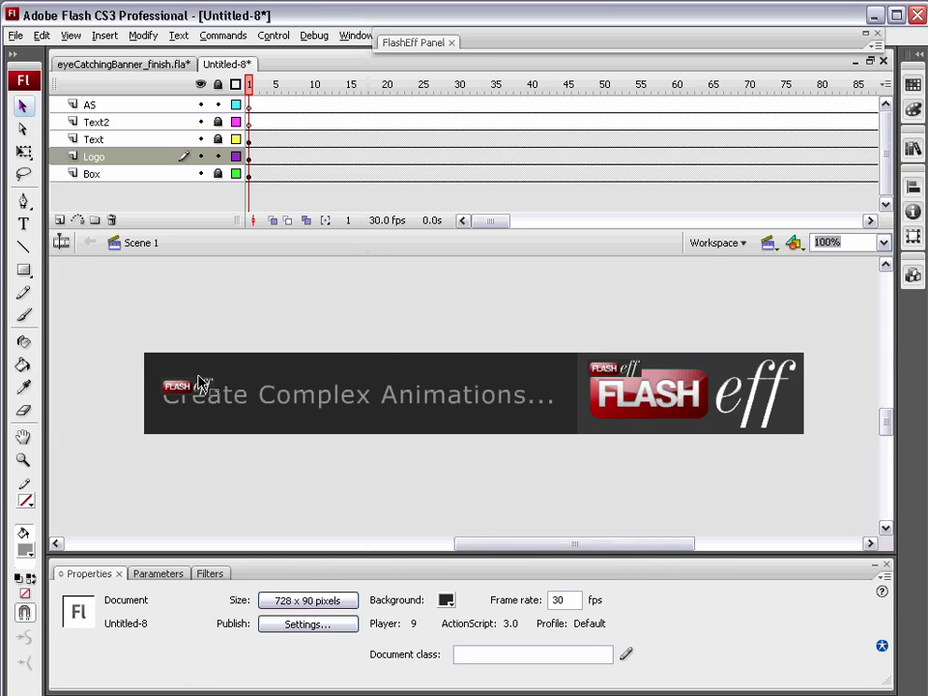
{"action": "left_click", "coordinate": [217, 156]}
{"action": "left_click", "coordinate": [232, 302]}
{"action": "left_click_drag", "start_coordinate": [497, 224], "coordinate": [613, 226]}
On Text2 frame 300, add a FECNavigateToURL command on release to the text's FlashEff instance.
{"action": "left_click", "coordinate": [539, 122]}
{"action": "left_click", "coordinate": [213, 415]}
{"action": "left_click", "coordinate": [203, 391]}
{"action": "left_click", "coordinate": [422, 43]}
{"action": "left_click", "coordinate": [584, 170]}
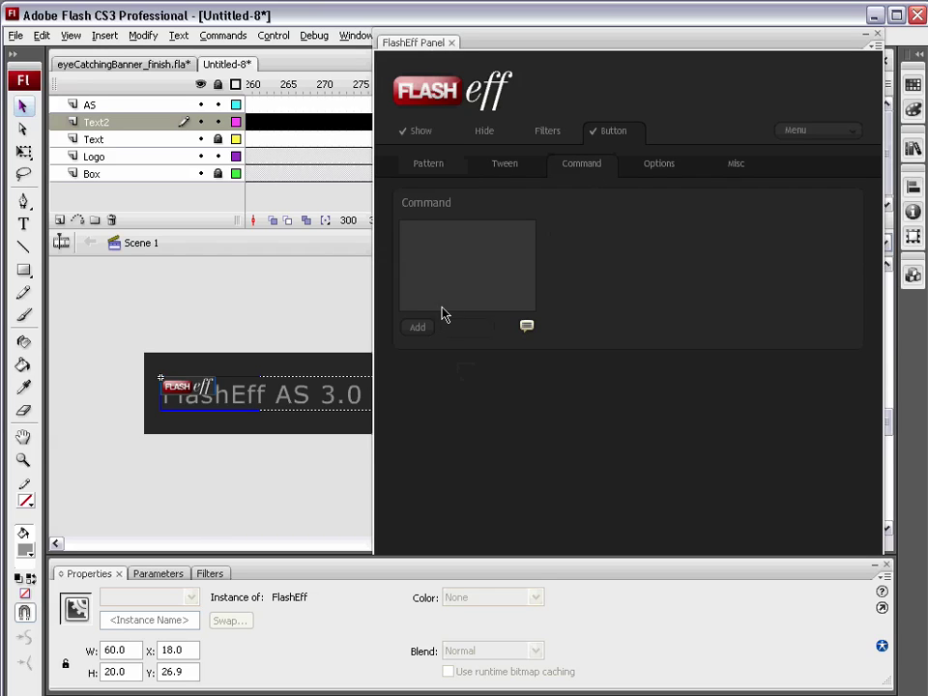
{"action": "left_click", "coordinate": [426, 327]}
{"action": "left_click", "coordinate": [455, 228]}
{"action": "left_click", "coordinate": [623, 256]}
{"action": "left_click", "coordinate": [580, 311]}
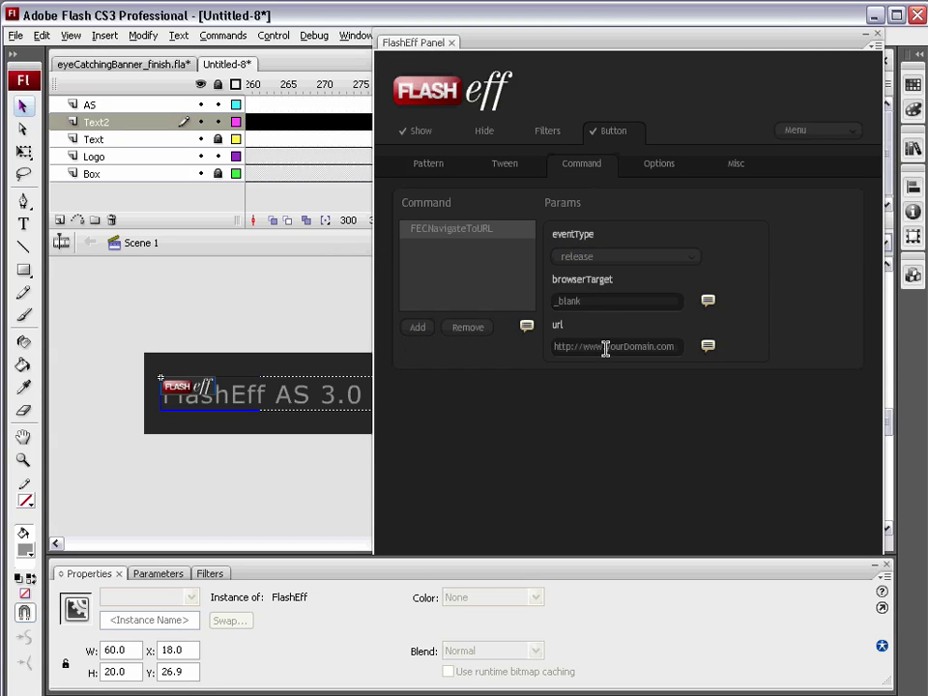
{"action": "left_click", "coordinate": [604, 348]}
{"action": "key", "text": "BackSpace"}
{"action": "key", "text": "BackSpace"}
{"action": "key", "text": "BackSpace"}
{"action": "key", "text": "BackSpace"}
{"action": "key", "text": "BackSpace"}
{"action": "key", "text": "BackSpace"}
{"action": "key", "text": "BackSpace"}
{"action": "key", "text": "BackSpace"}
{"action": "key", "text": "BackSpace"}
{"action": "key", "text": "BackSpace"}
{"action": "key", "text": "BackSpace"}
{"action": "key", "text": "BackSpace"}
{"action": "key", "text": "BackSpace"}
{"action": "key", "text": "BackSpace"}
{"action": "type", "text": "flashe"}
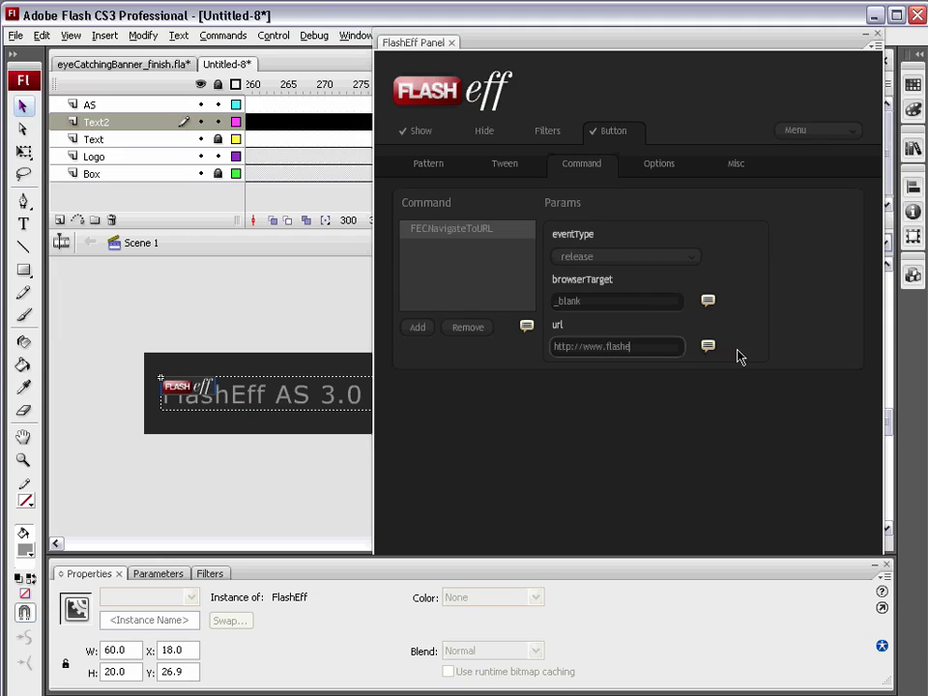
{"action": "type", "text": "ff.com"}
{"action": "left_click_drag", "start_coordinate": [595, 346], "coordinate": [624, 346]}
{"action": "left_click", "coordinate": [625, 348]}
{"action": "left_click", "coordinate": [867, 37]}
{"action": "left_click", "coordinate": [384, 328]}
Test the movie with Ctrl+Enter and confirm clicking the logo opens flasheff.com.
{"action": "key", "text": "ctrl+Return"}
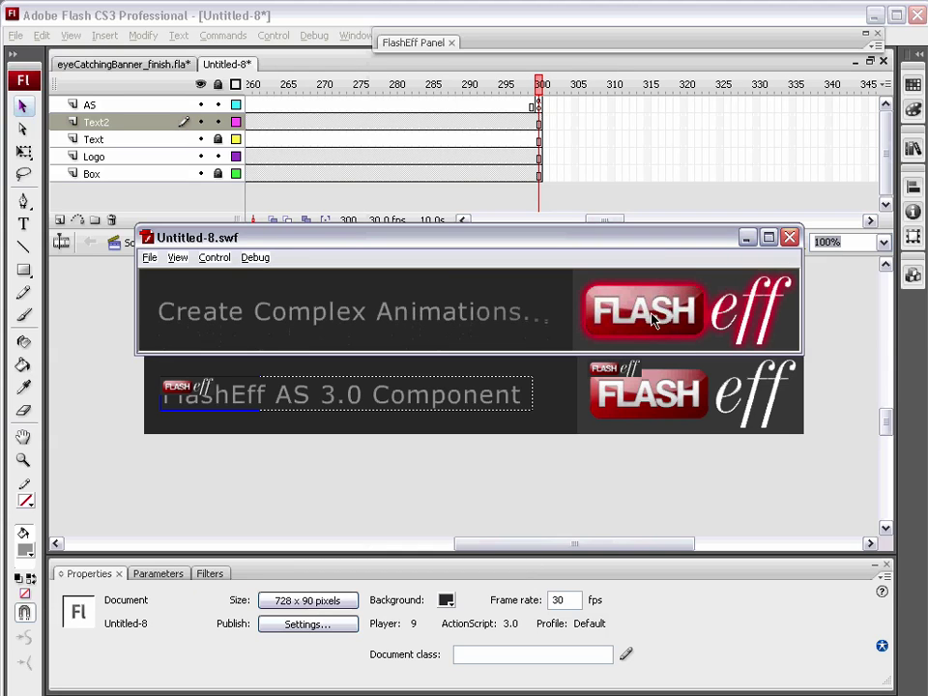
{"action": "left_click", "coordinate": [661, 286]}
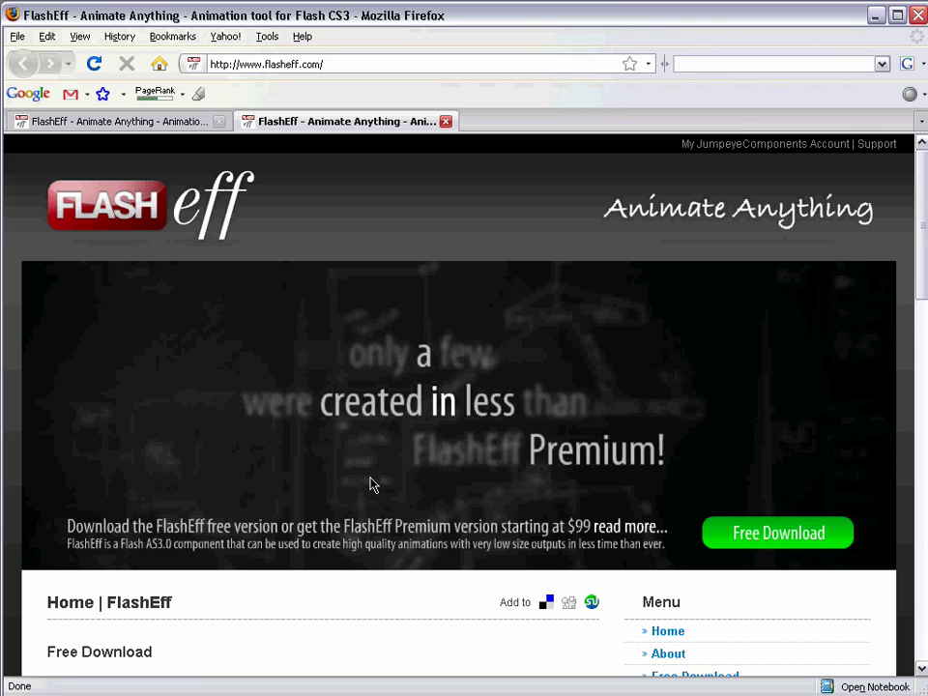
{"action": "left_click", "coordinate": [445, 121]}
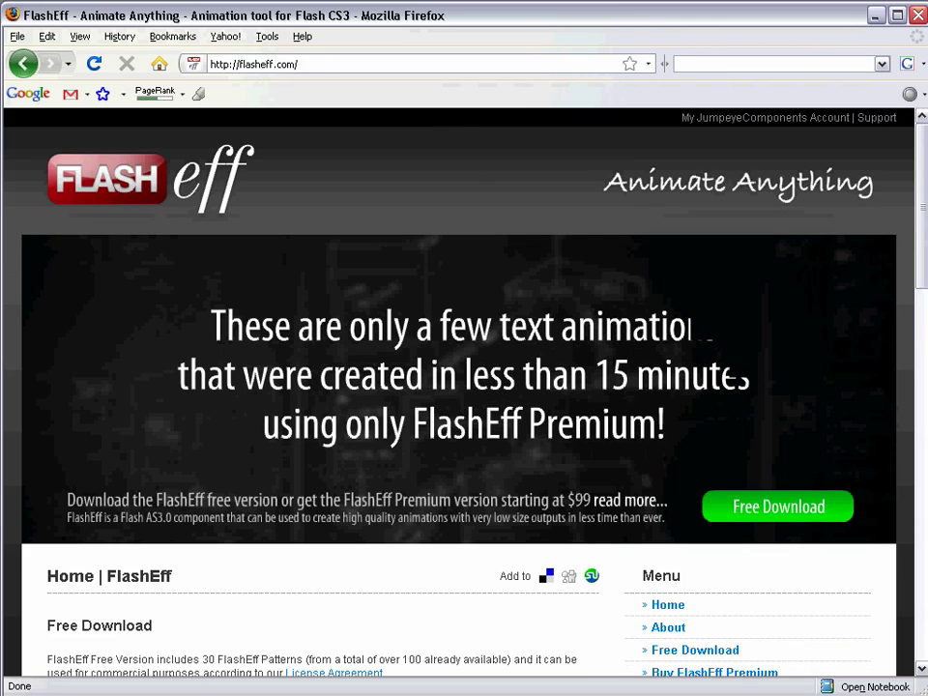
{"action": "key", "text": "alt+Tab"}
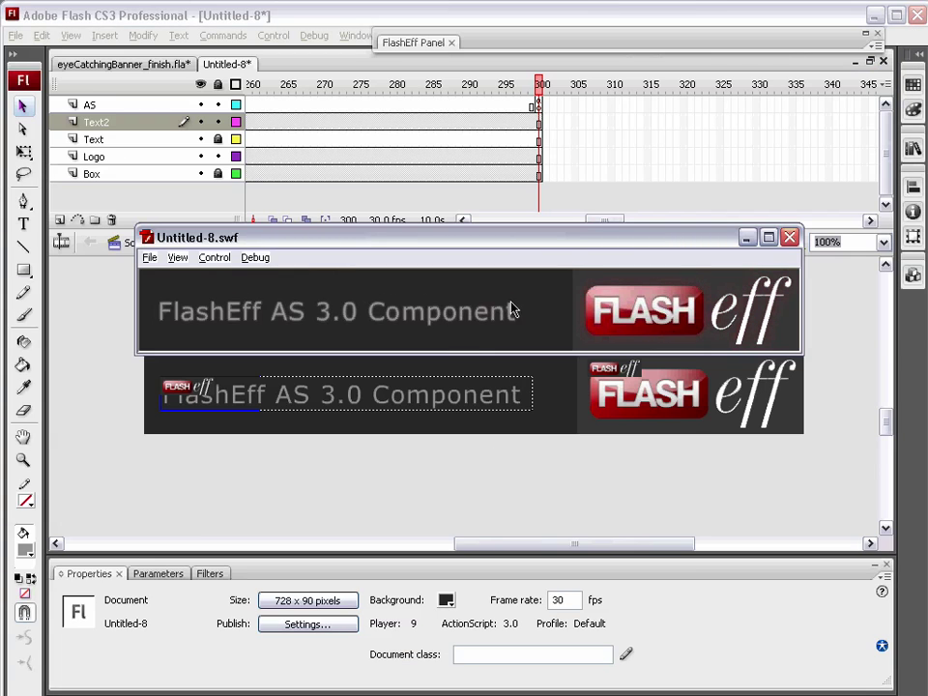
Close the Untitled-8.swf test window and deselect the logo on the banner stage.
{"action": "left_click", "coordinate": [811, 247]}
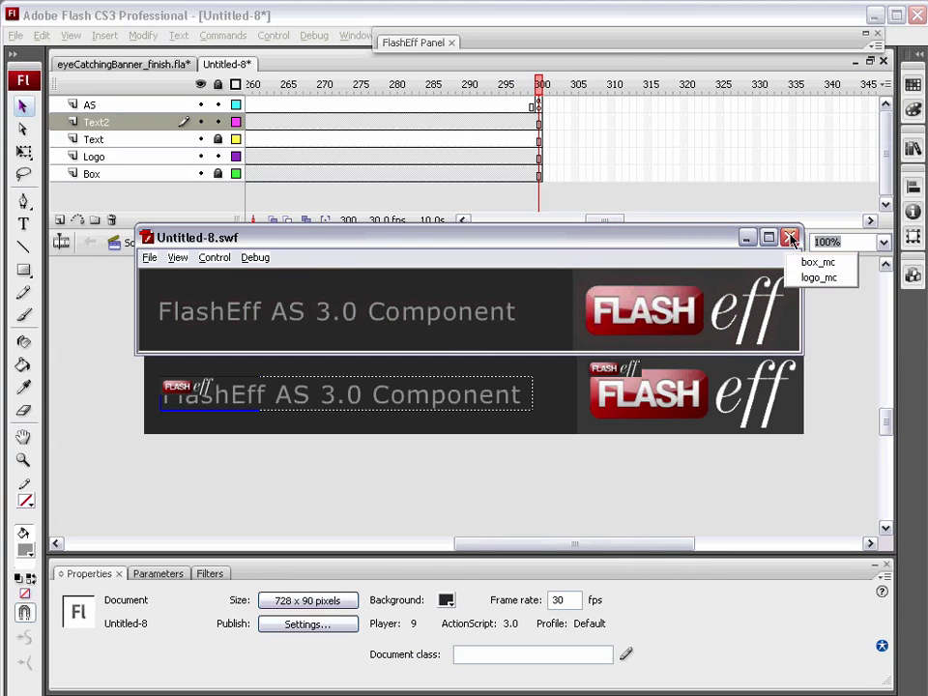
{"action": "left_click", "coordinate": [798, 372]}
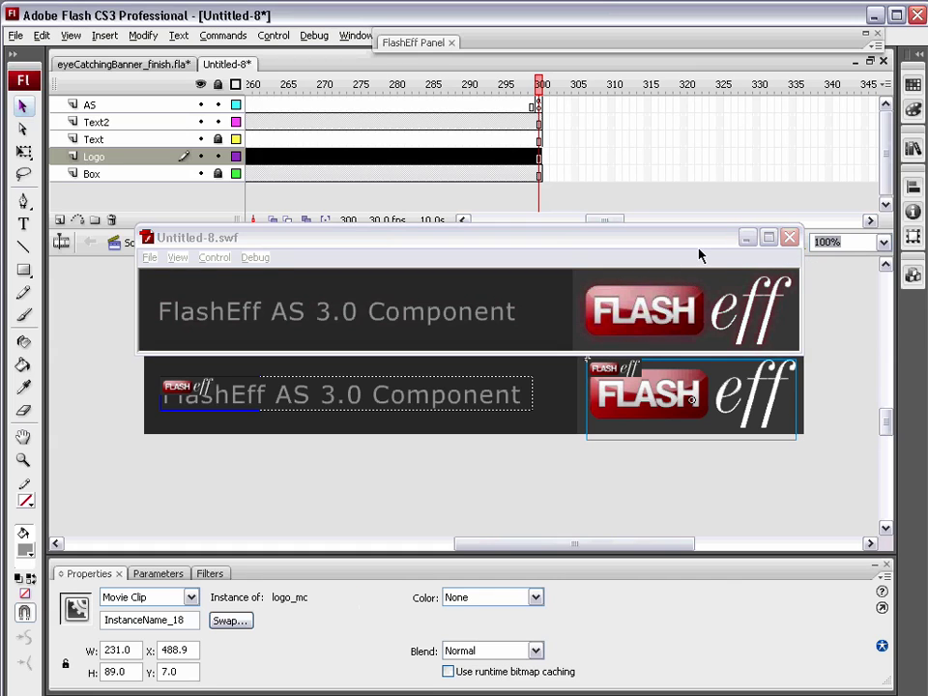
{"action": "left_click", "coordinate": [655, 249]}
{"action": "left_click_drag", "start_coordinate": [654, 248], "coordinate": [599, 284]}
{"action": "left_click", "coordinate": [733, 269]}
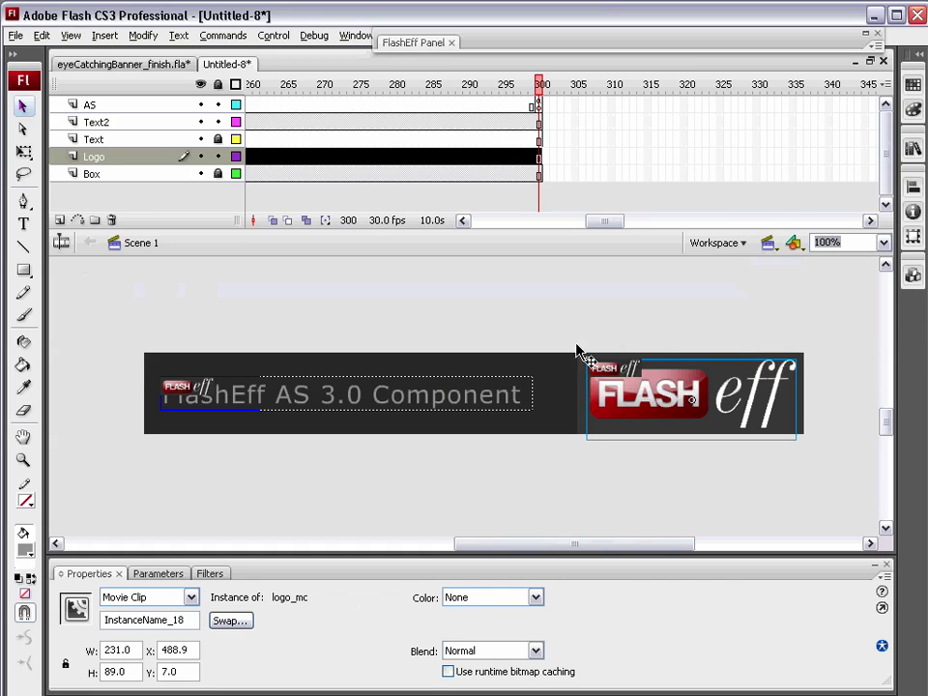
{"action": "left_click", "coordinate": [532, 456]}
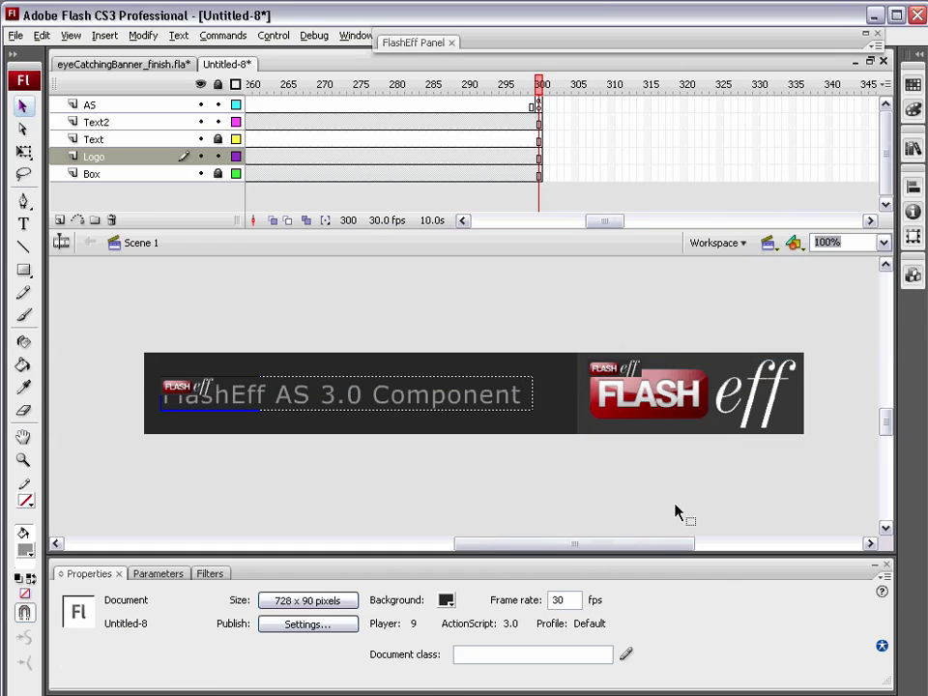